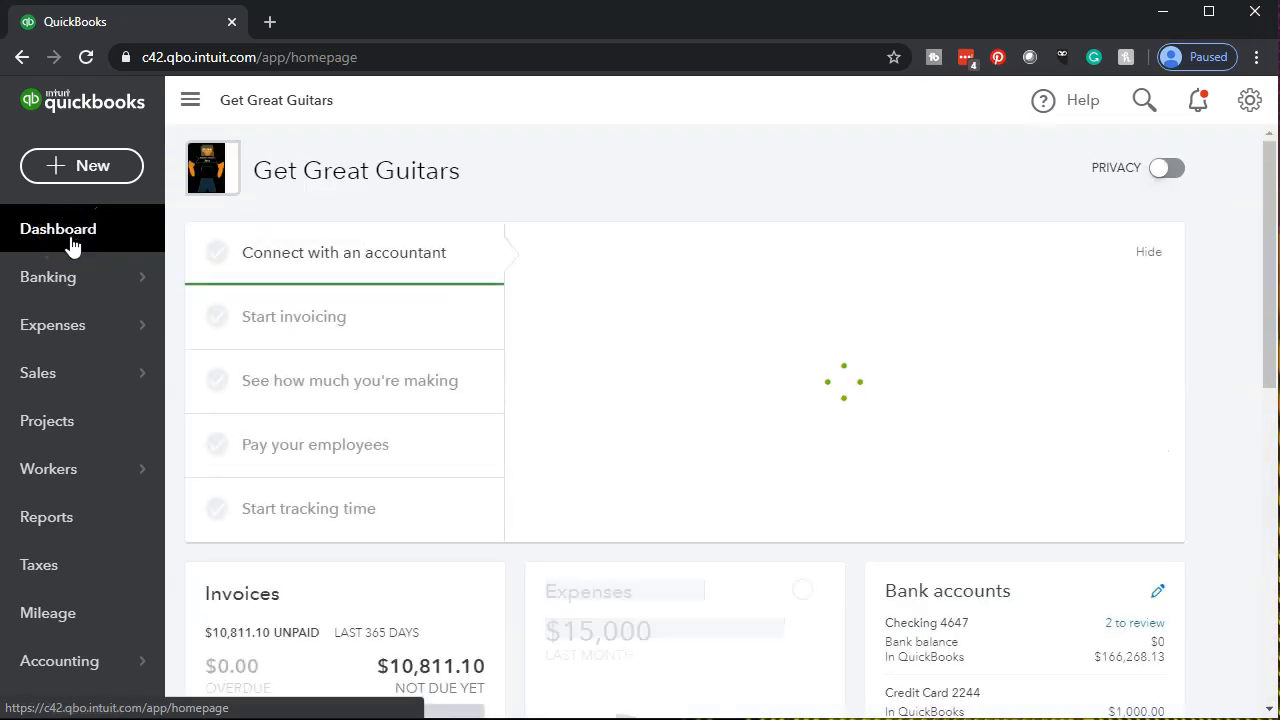
# Run the Balance Sheet report for the period 01/01/2020 to 12/31/2020
pyautogui.click(55, 522)
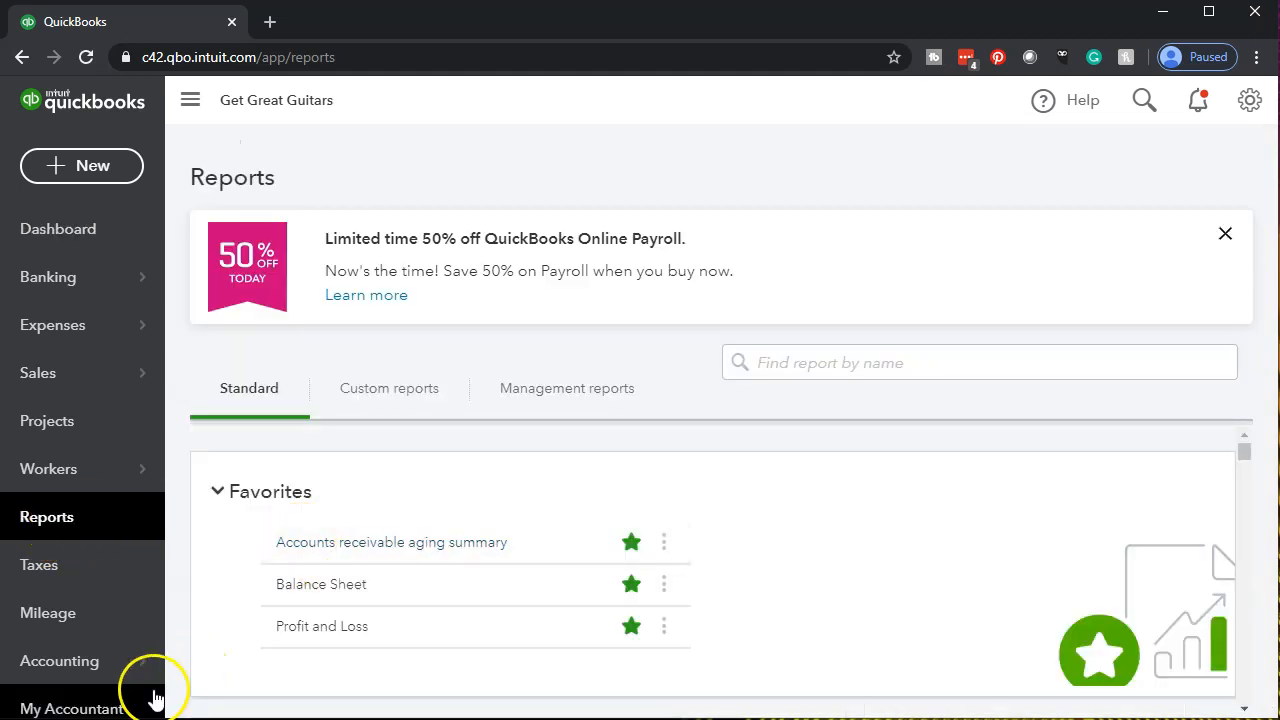
pyautogui.click(318, 592)
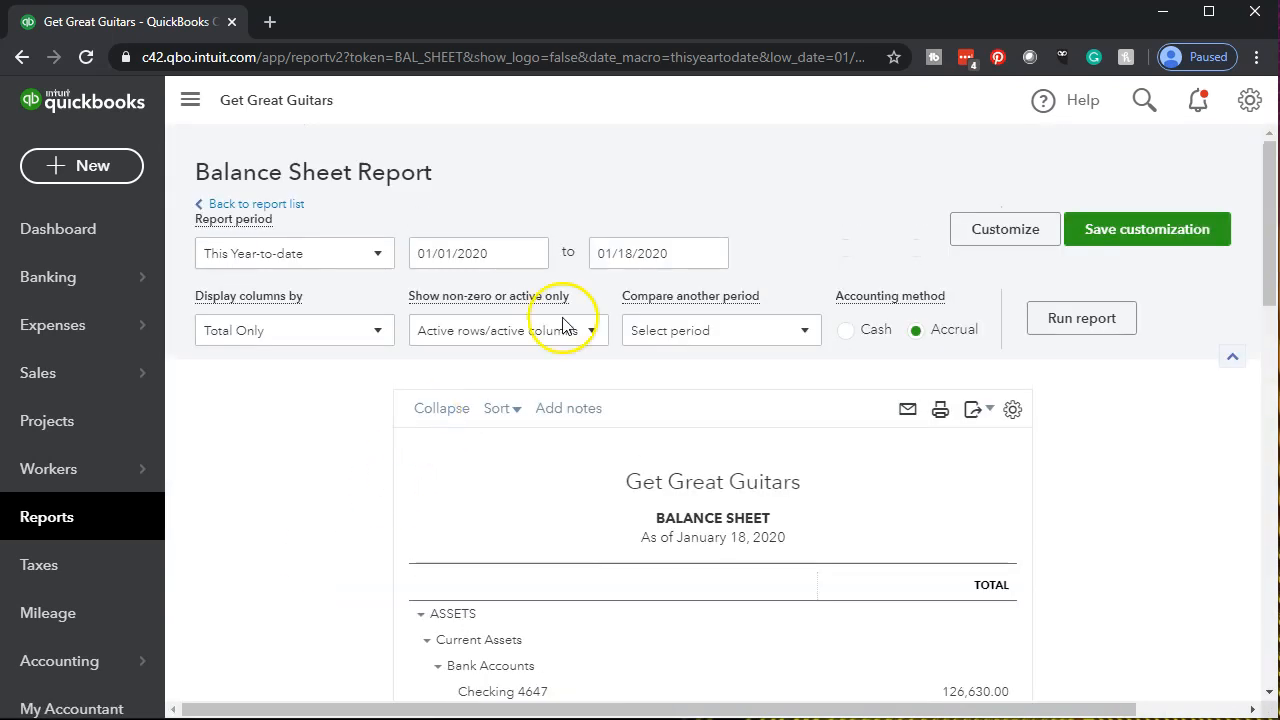
pyautogui.click(655, 253)
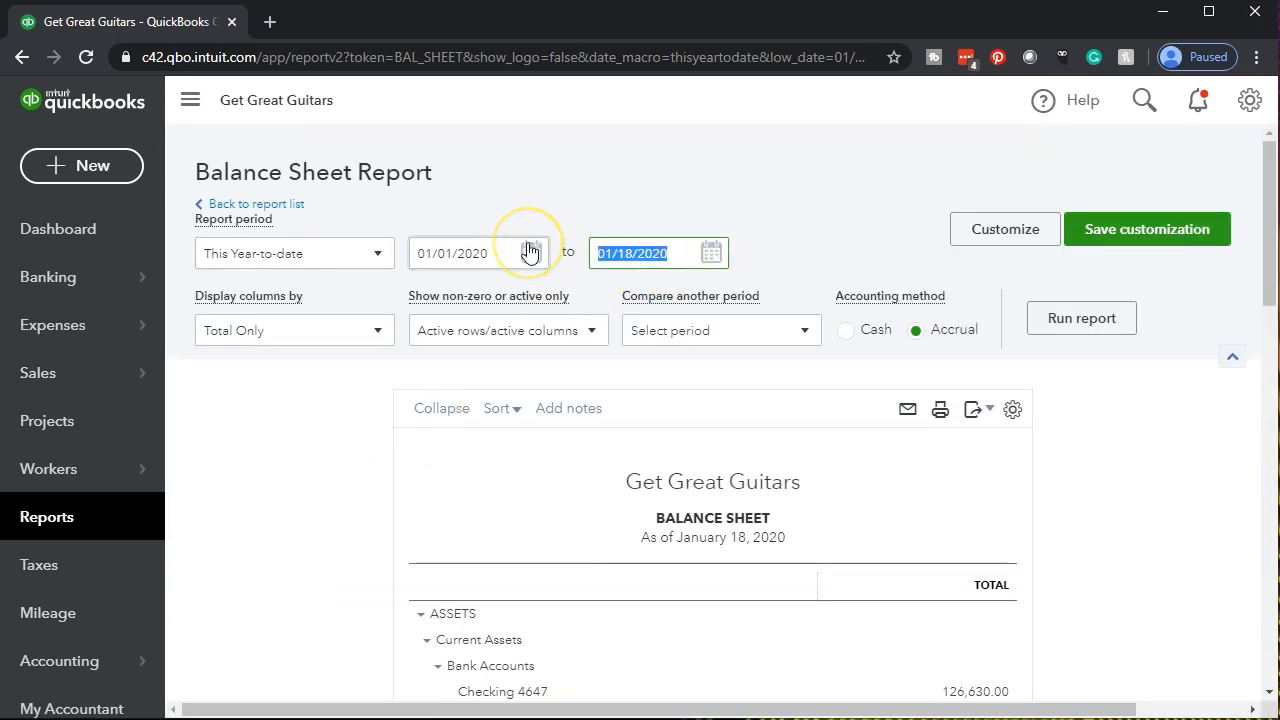
pyautogui.write('12/31/2020')
pyautogui.press('Tab')
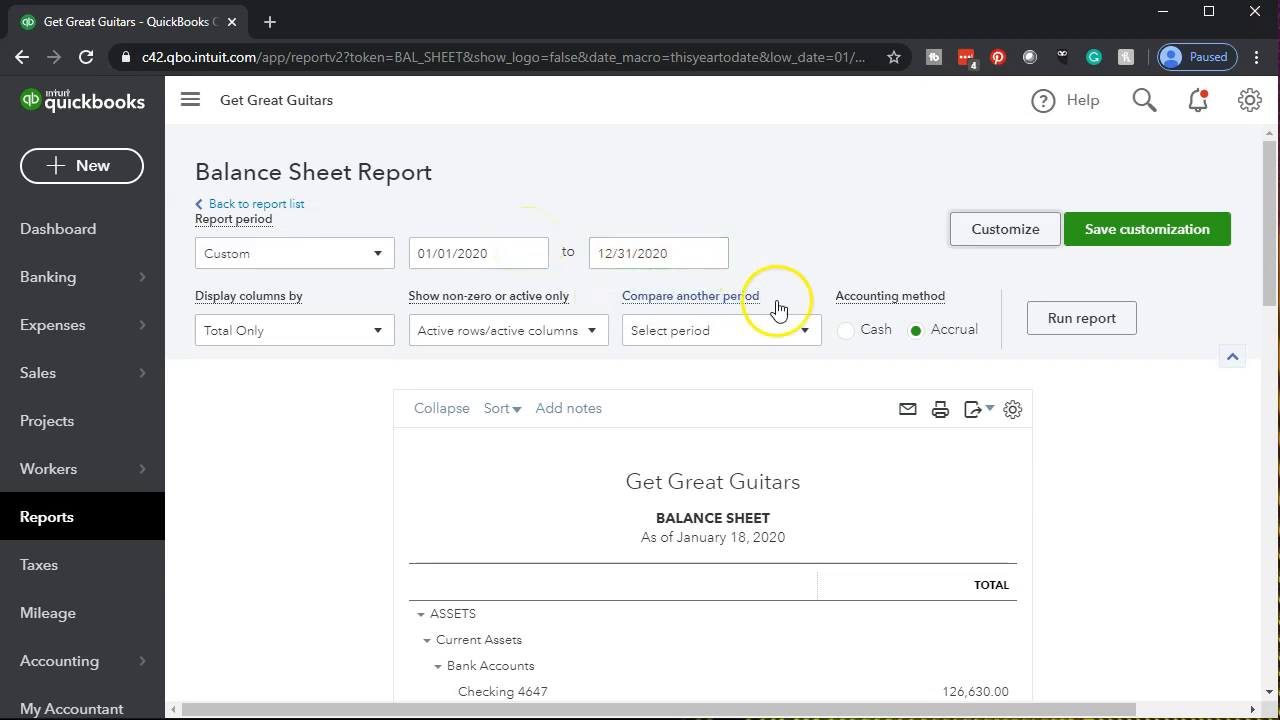
pyautogui.click(1066, 321)
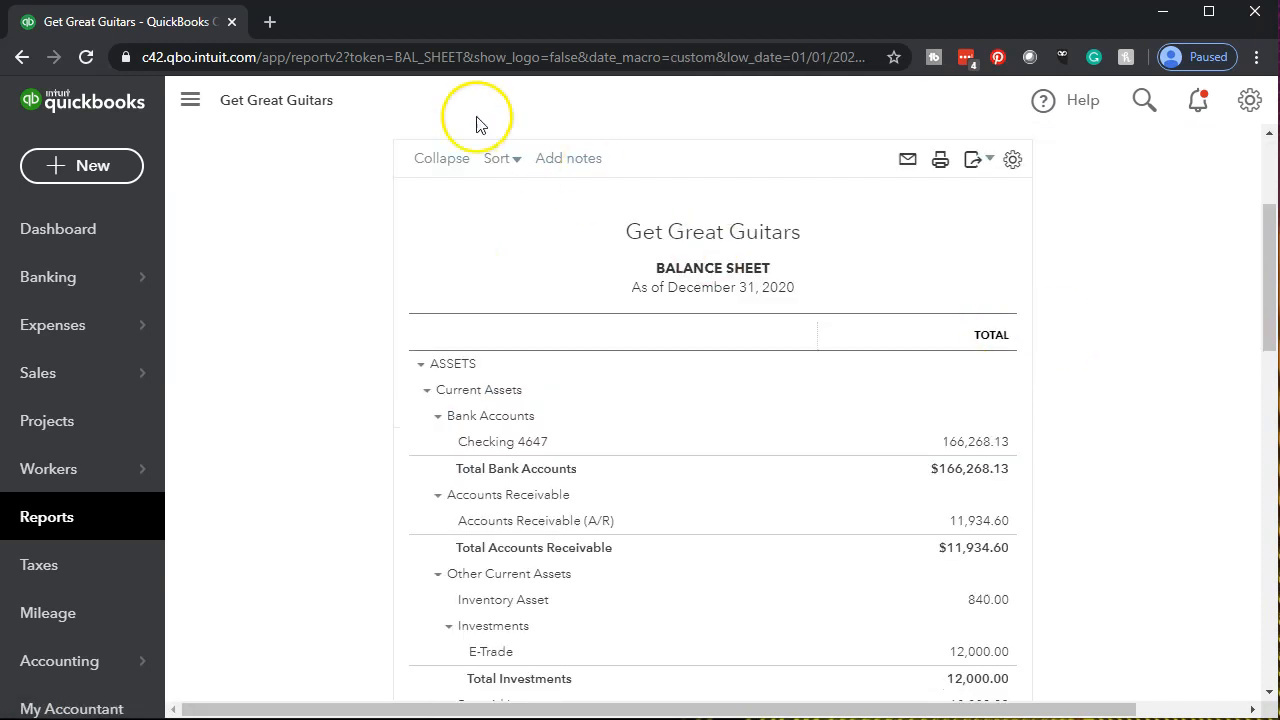
# Duplicate the Balance Sheet report's browser tab and return to the original tab
pyautogui.rightClick(178, 20)
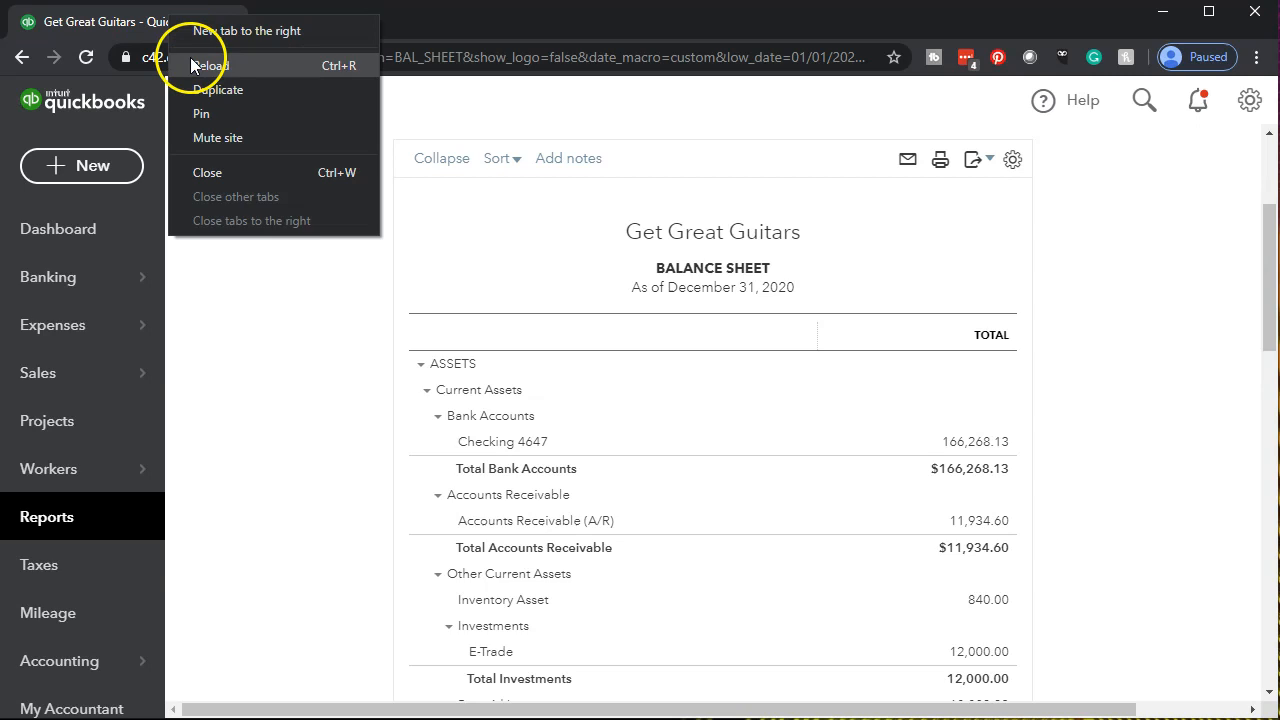
pyautogui.click(204, 89)
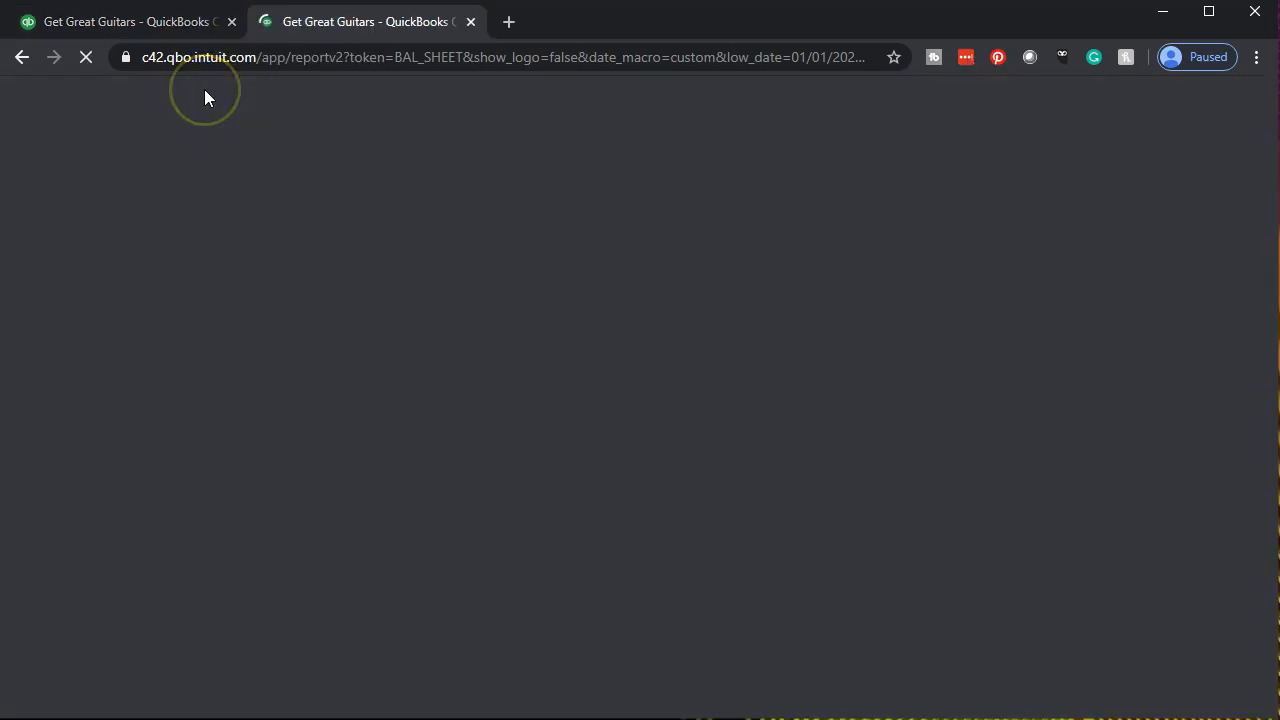
pyautogui.click(158, 24)
# Run the Profit and Loss report for the period 04/01/2020 to 04/30/2020
pyautogui.click(47, 517)
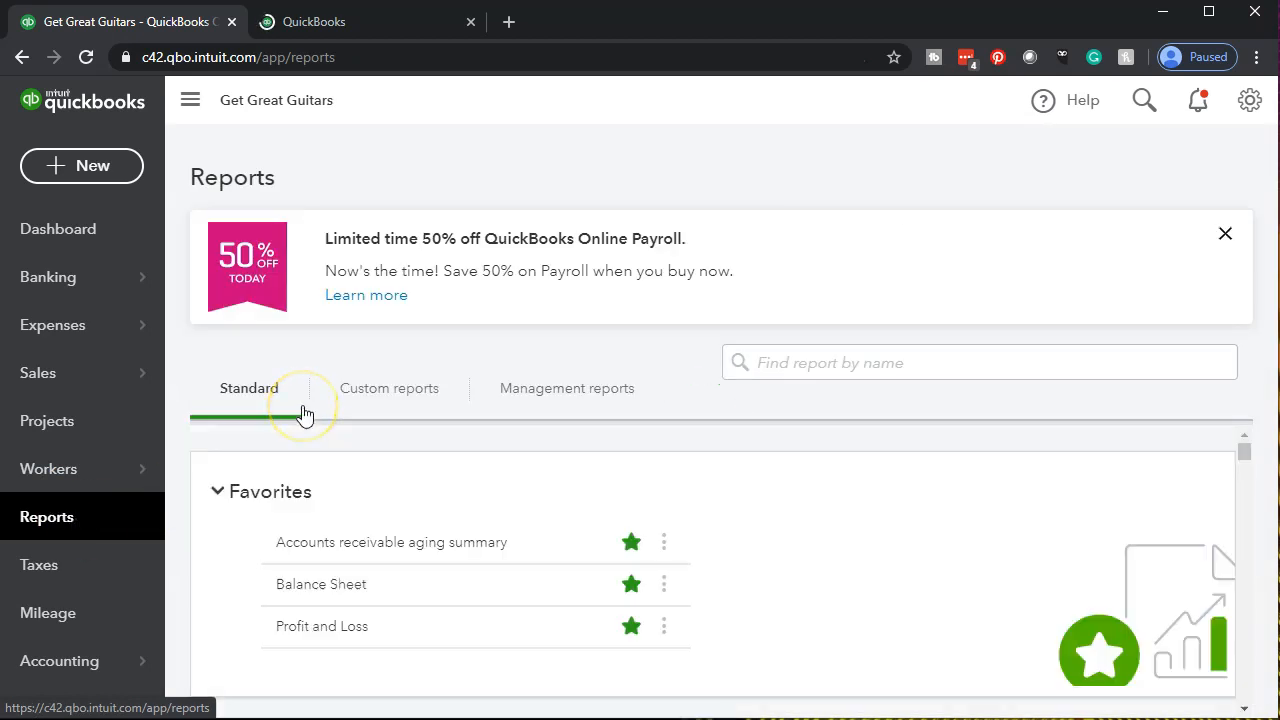
pyautogui.click(314, 628)
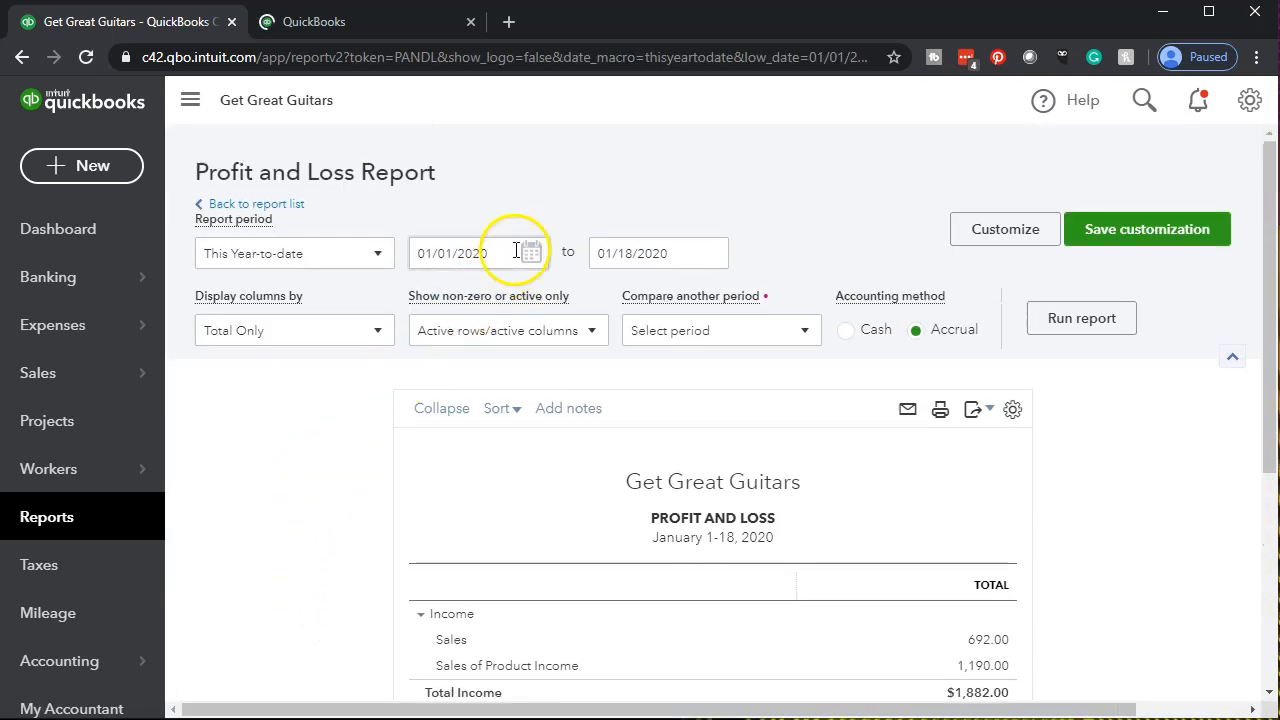
pyautogui.click(421, 250)
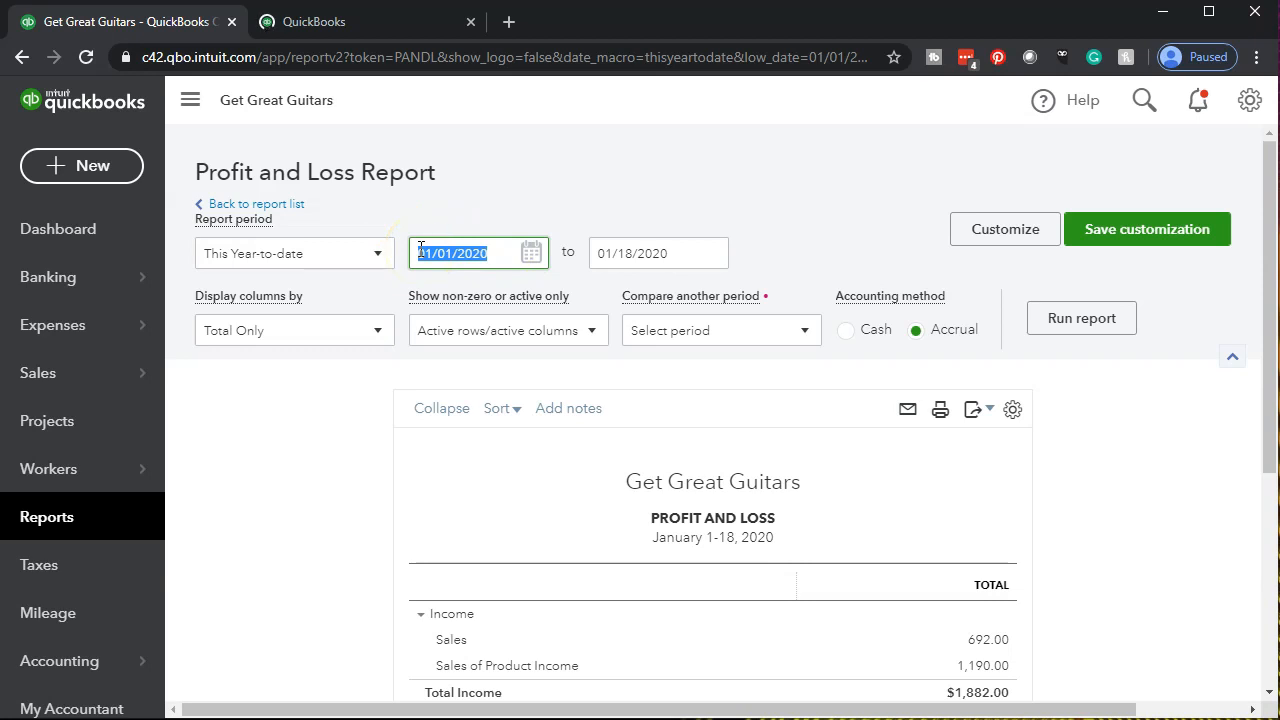
pyautogui.write('040')
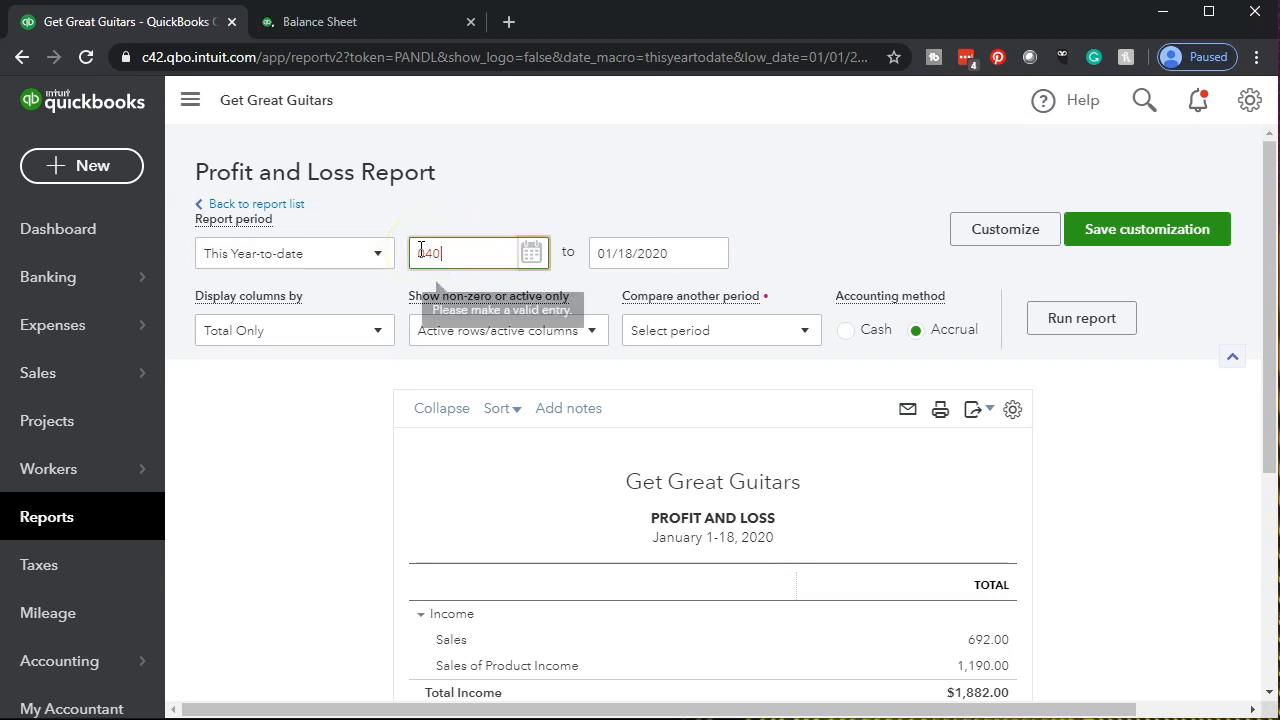
pyautogui.press('Tab')
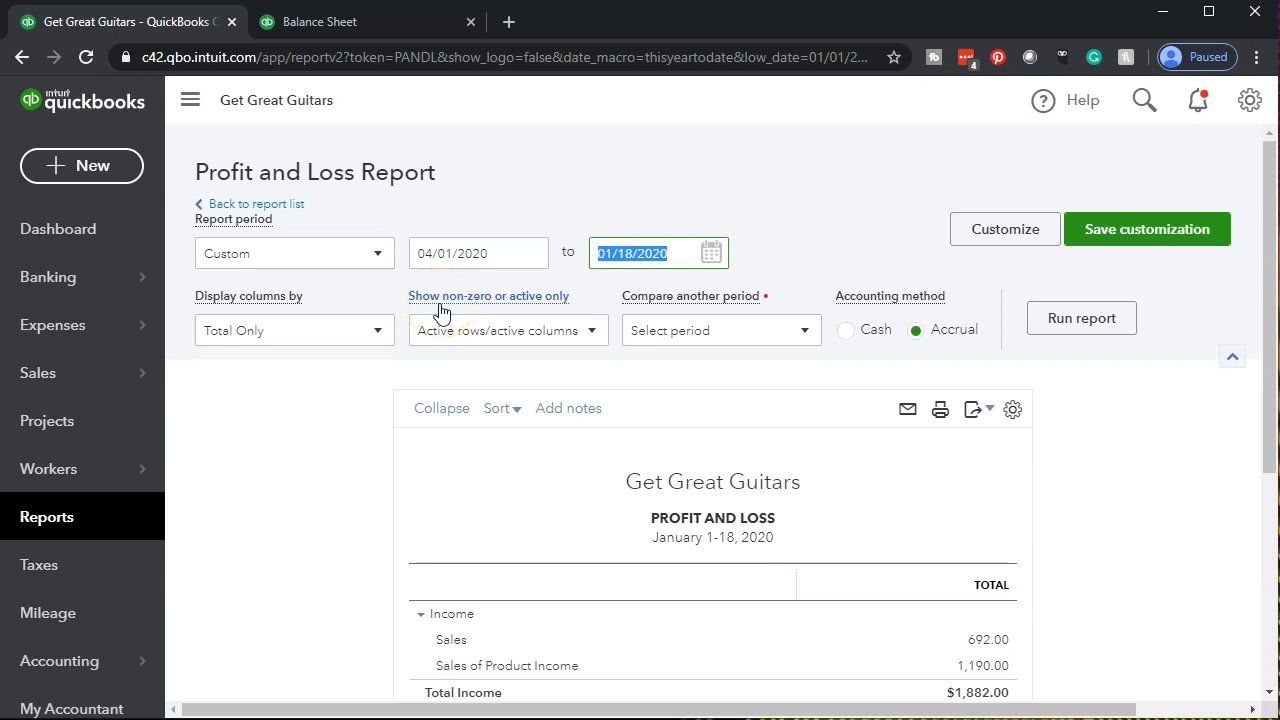
pyautogui.write('04/30/2020')
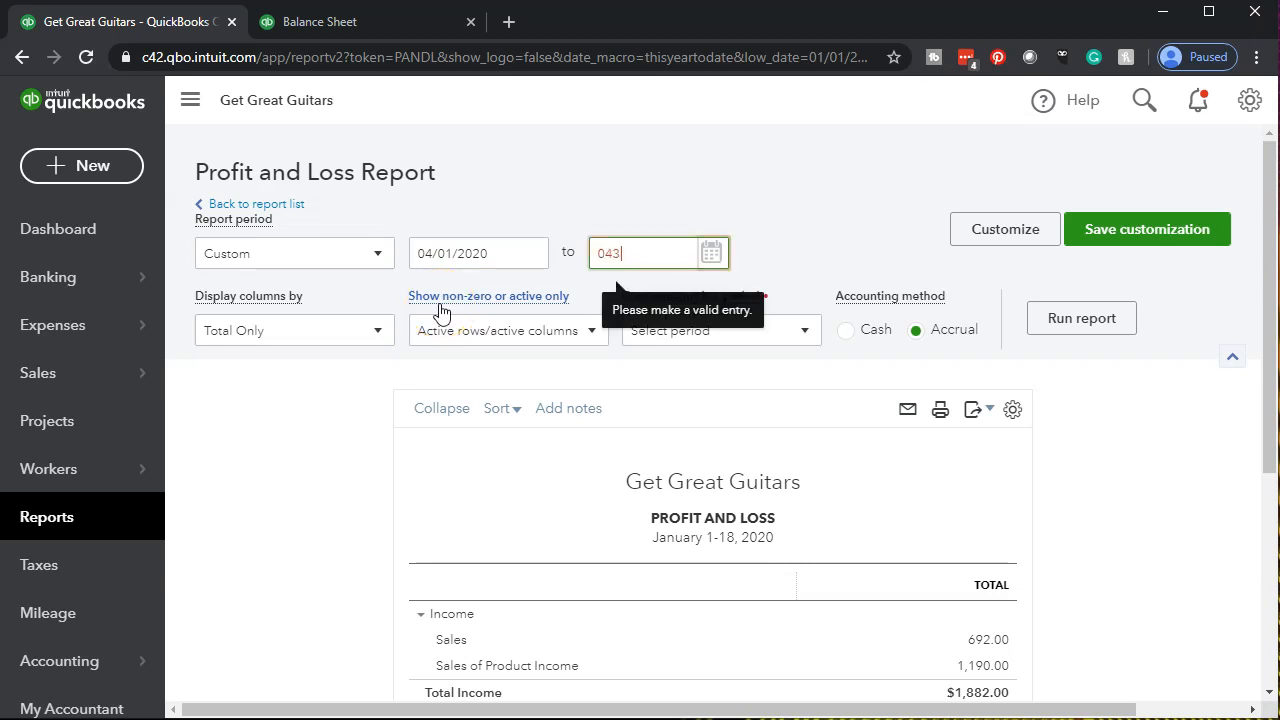
pyautogui.press('Tab')
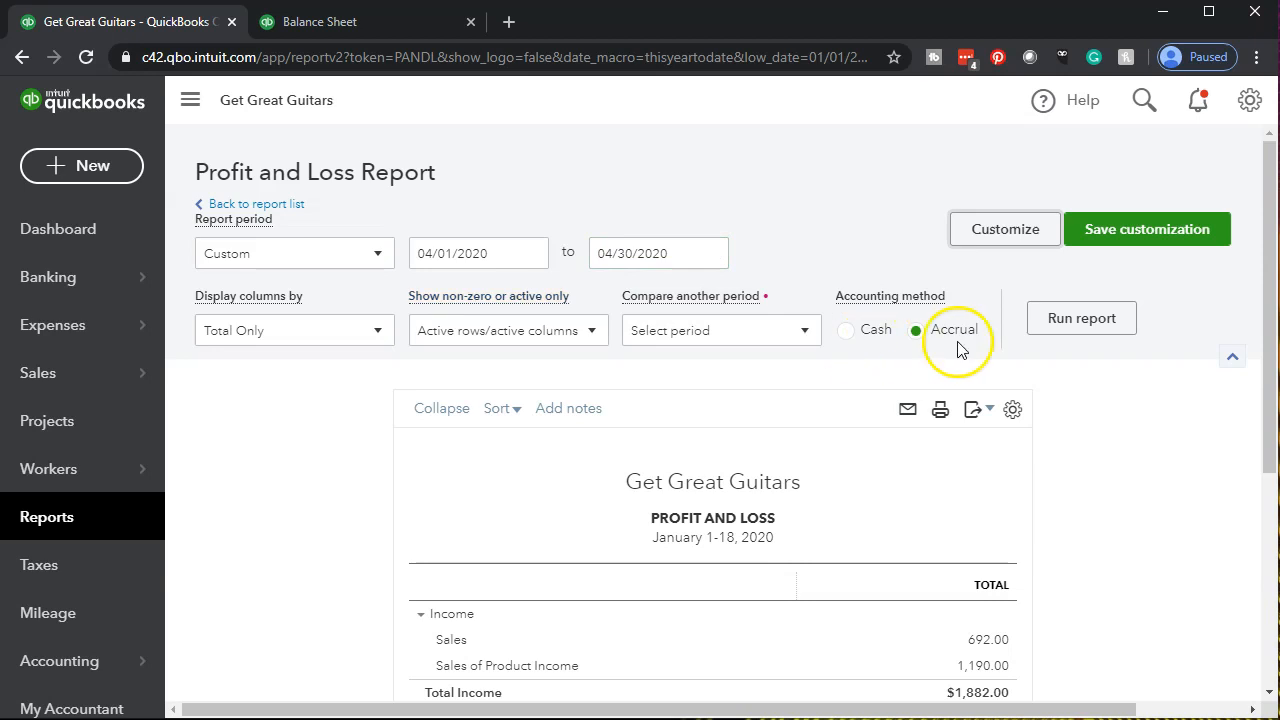
pyautogui.click(1046, 318)
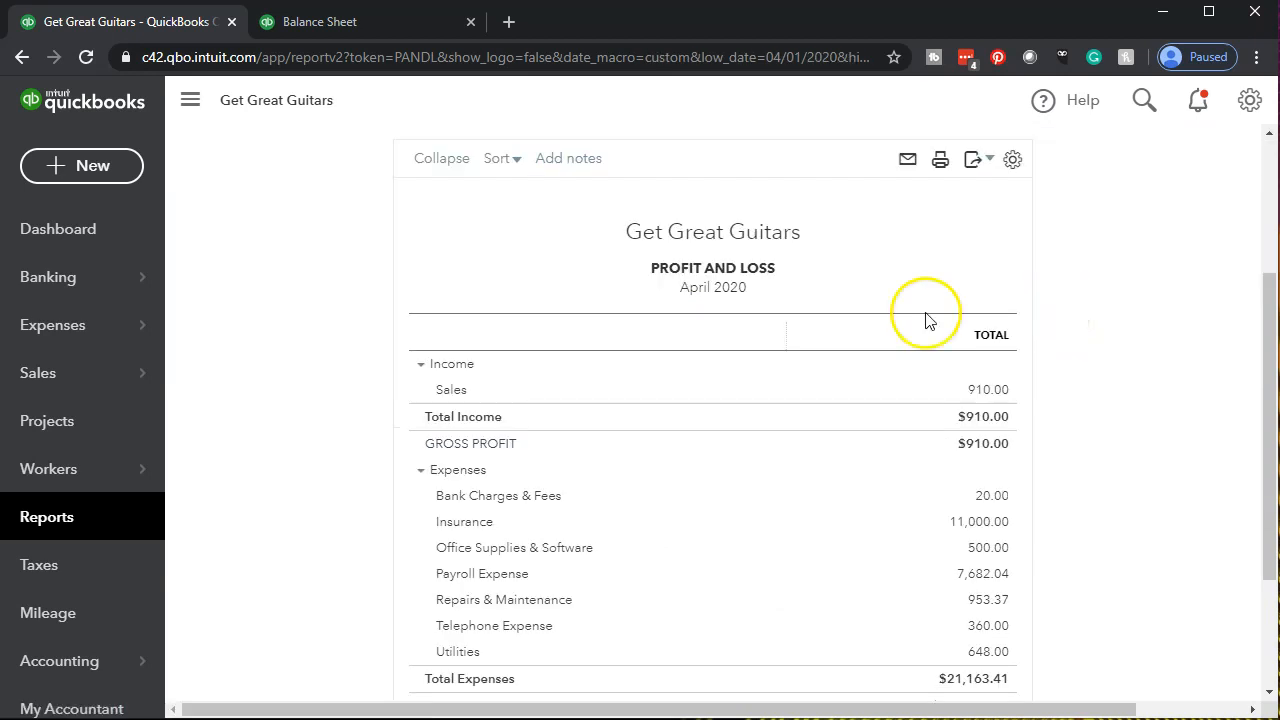
# Duplicate the Profit and Loss report's browser tab and return to the original tab
pyautogui.rightClick(164, 25)
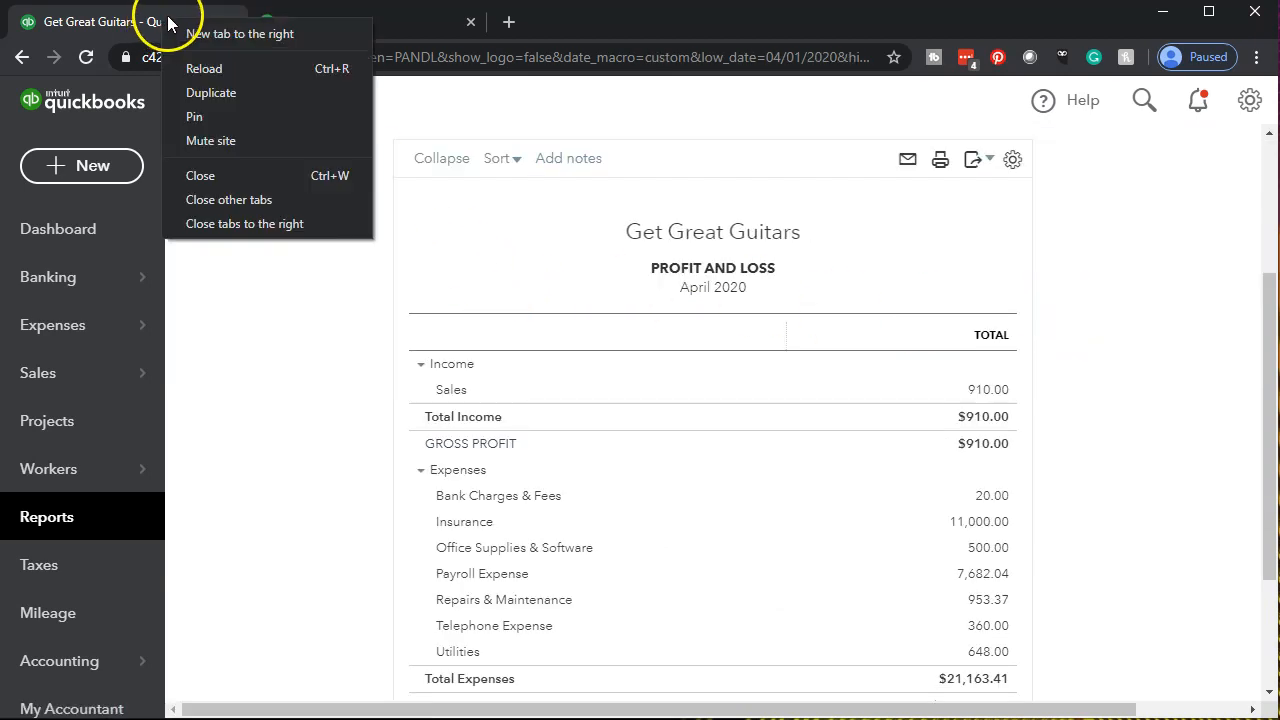
pyautogui.click(202, 95)
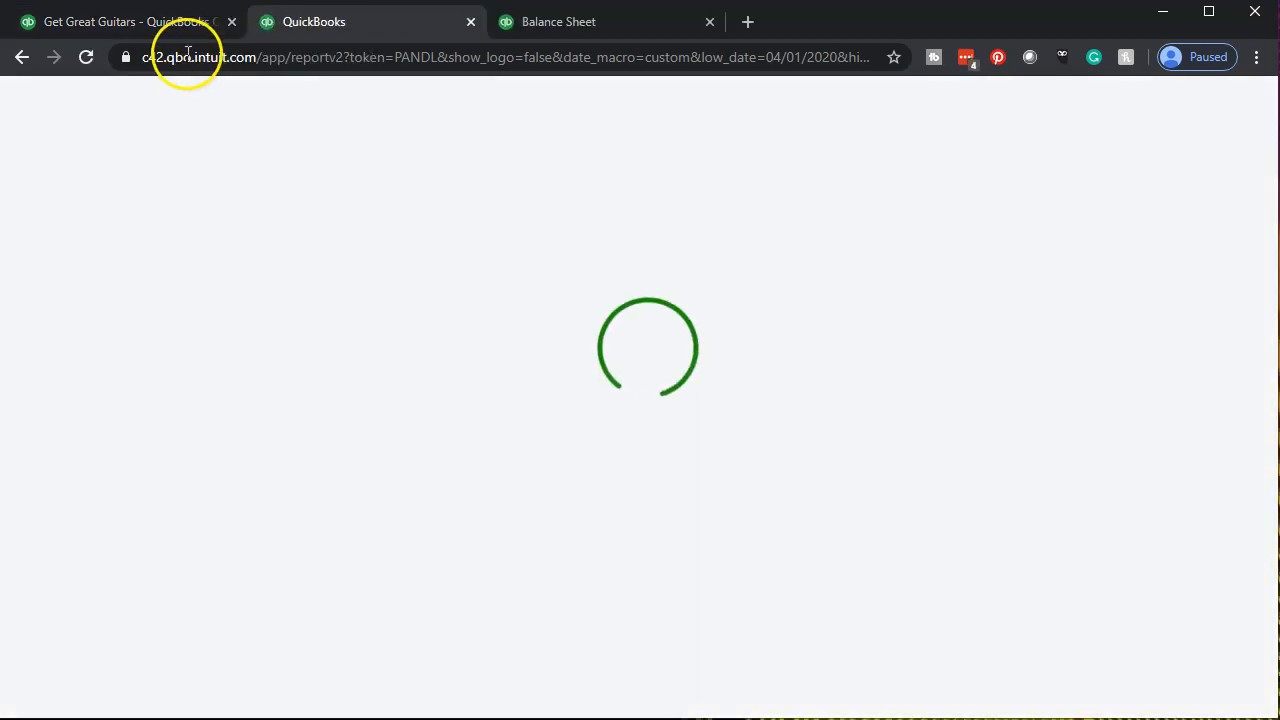
pyautogui.click(165, 21)
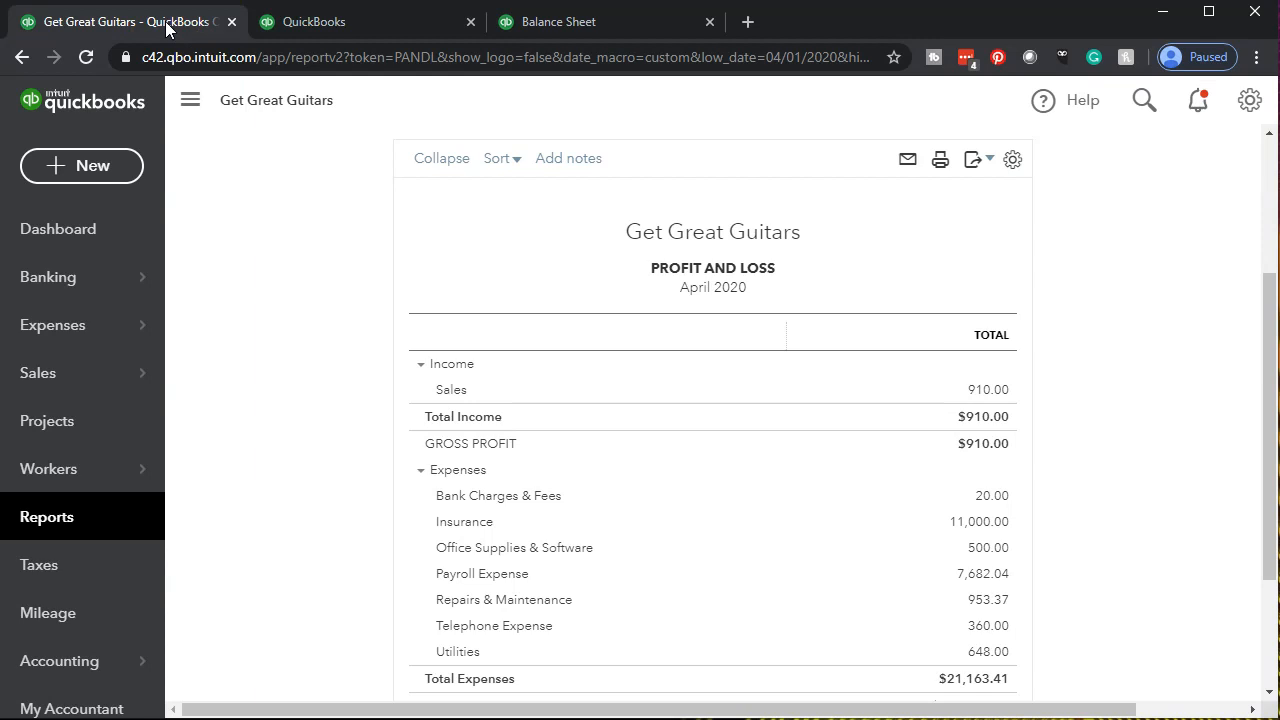
# Open the Banking page and examine the checking account's transactions waiting for review
pyautogui.click(86, 282)
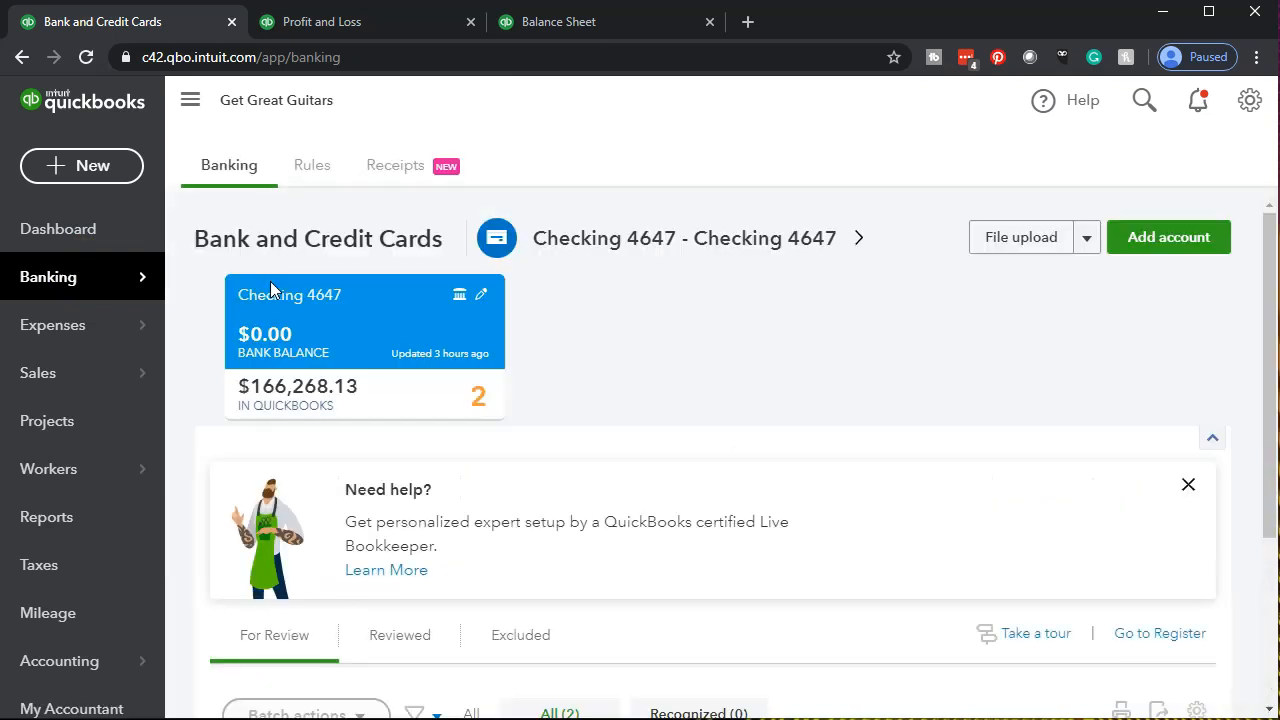
pyautogui.scroll(-3, 271, 283)
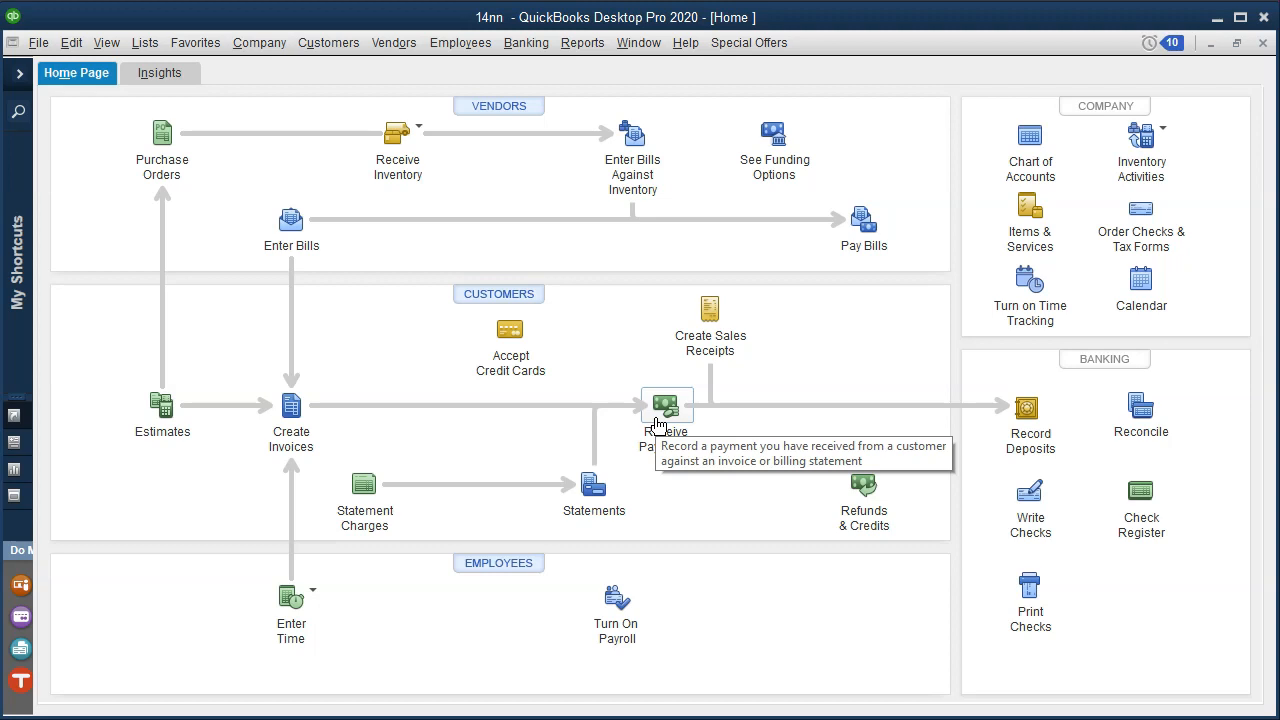
pyautogui.click(1215, 23)
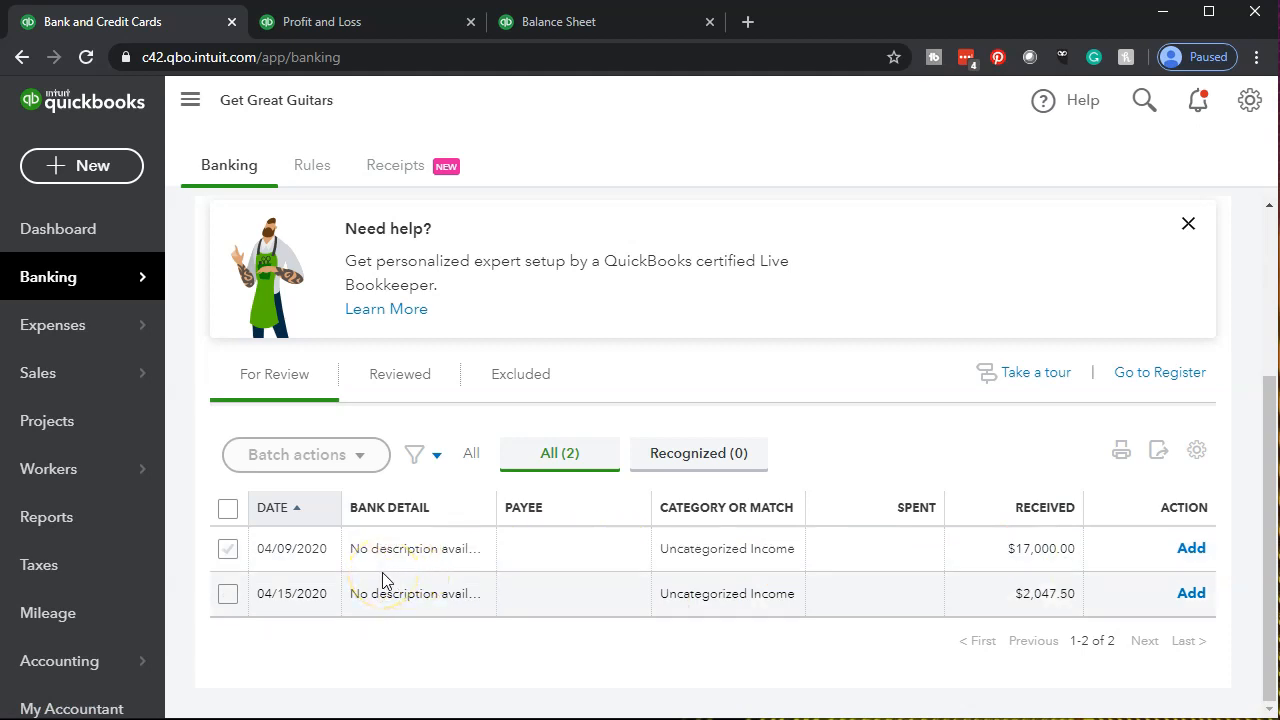
# Create a new invoice from the dashboard and select the existing customer listed directly after Chase
pyautogui.click(68, 236)
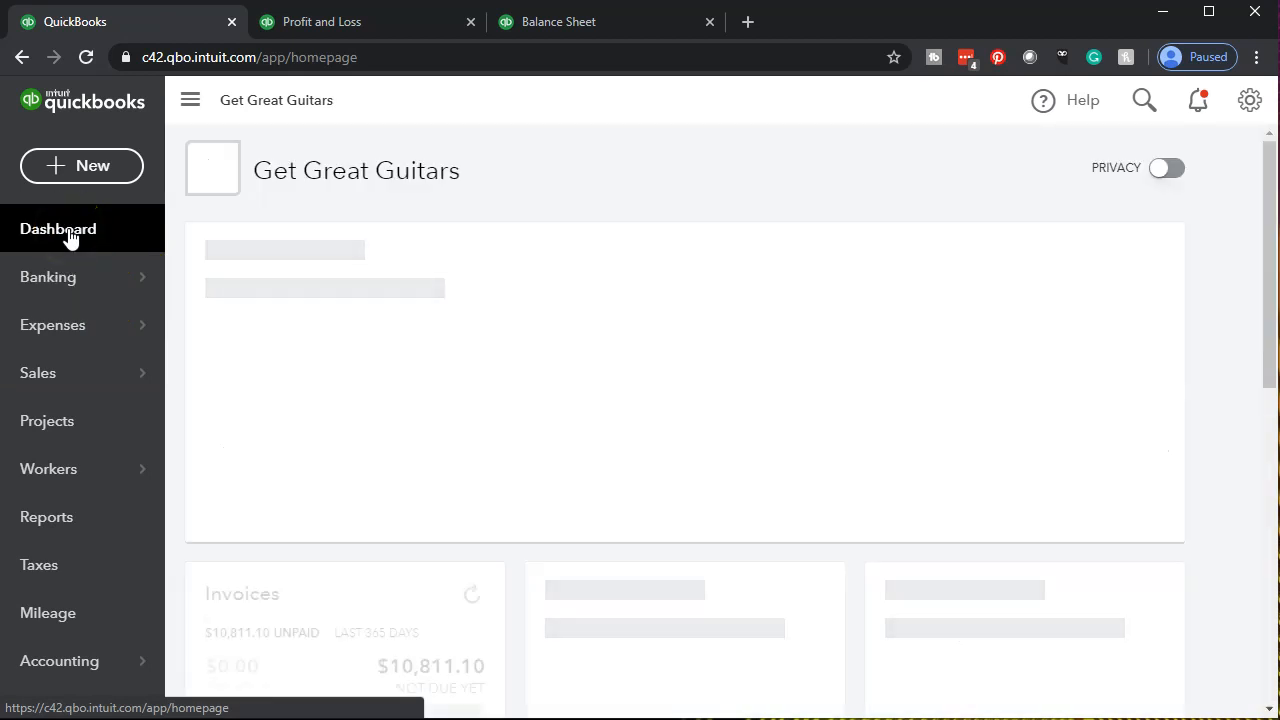
pyautogui.click(65, 166)
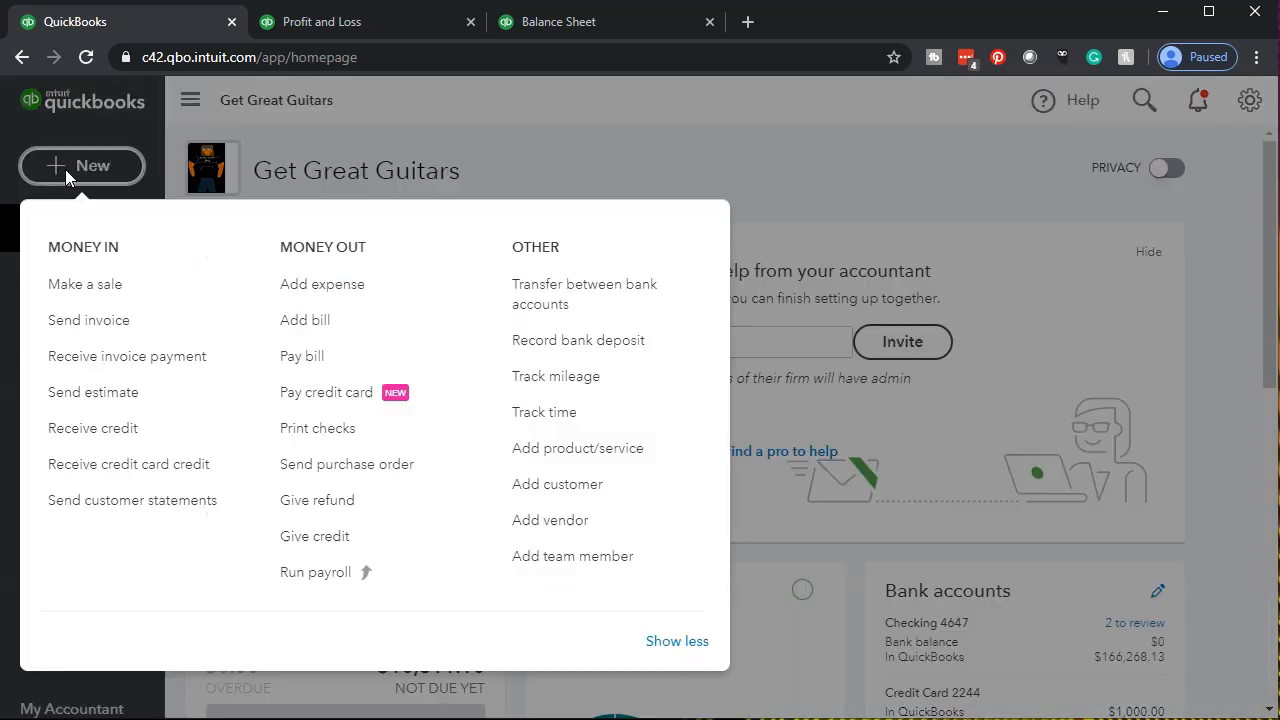
pyautogui.click(86, 322)
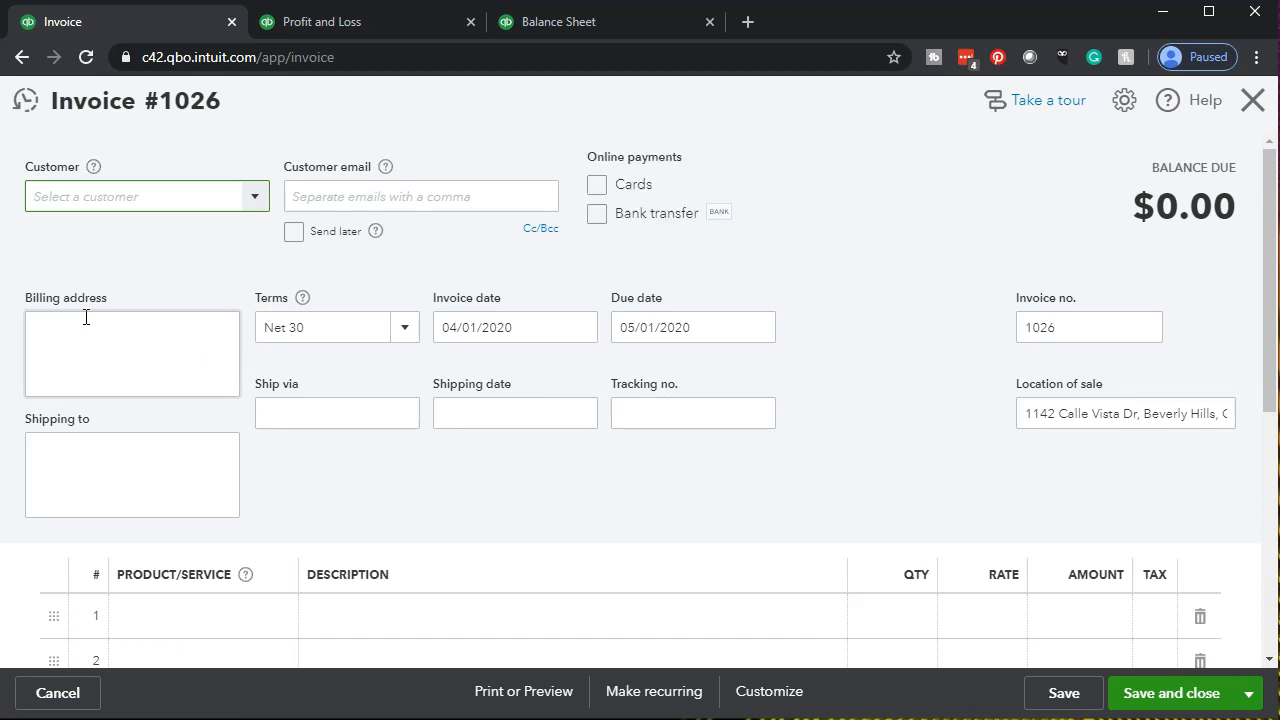
pyautogui.click(251, 207)
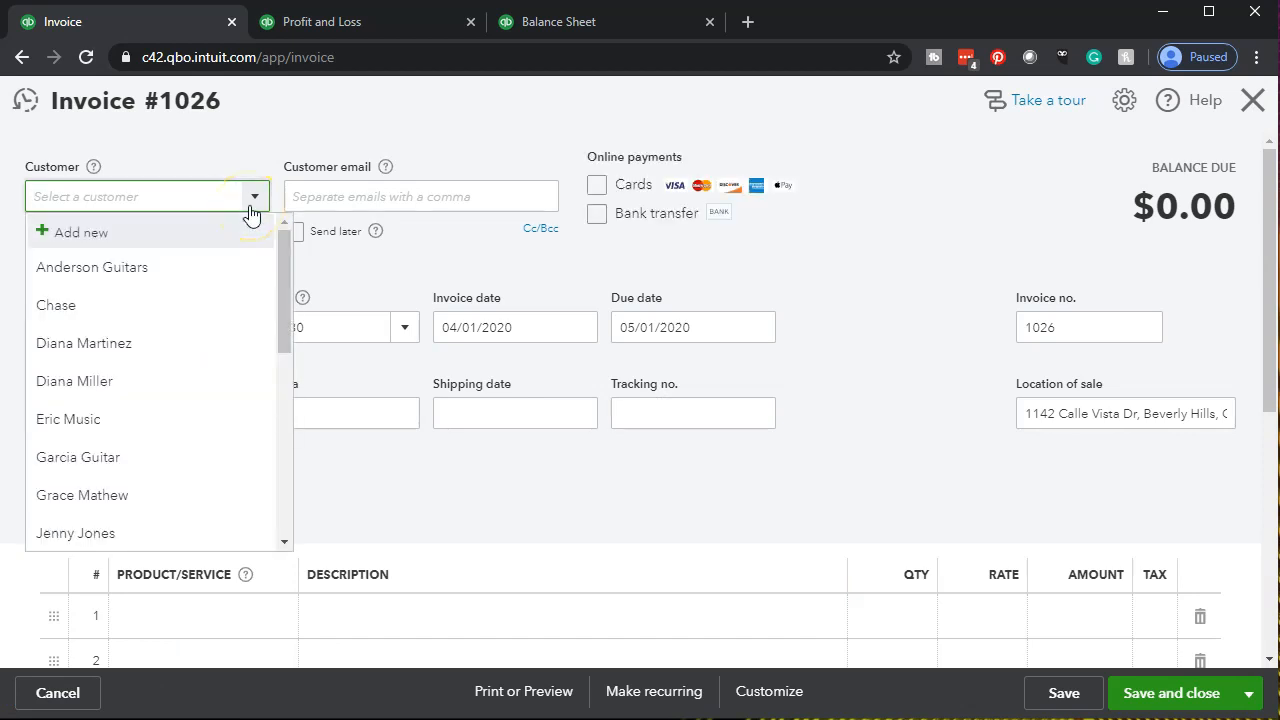
pyautogui.click(158, 350)
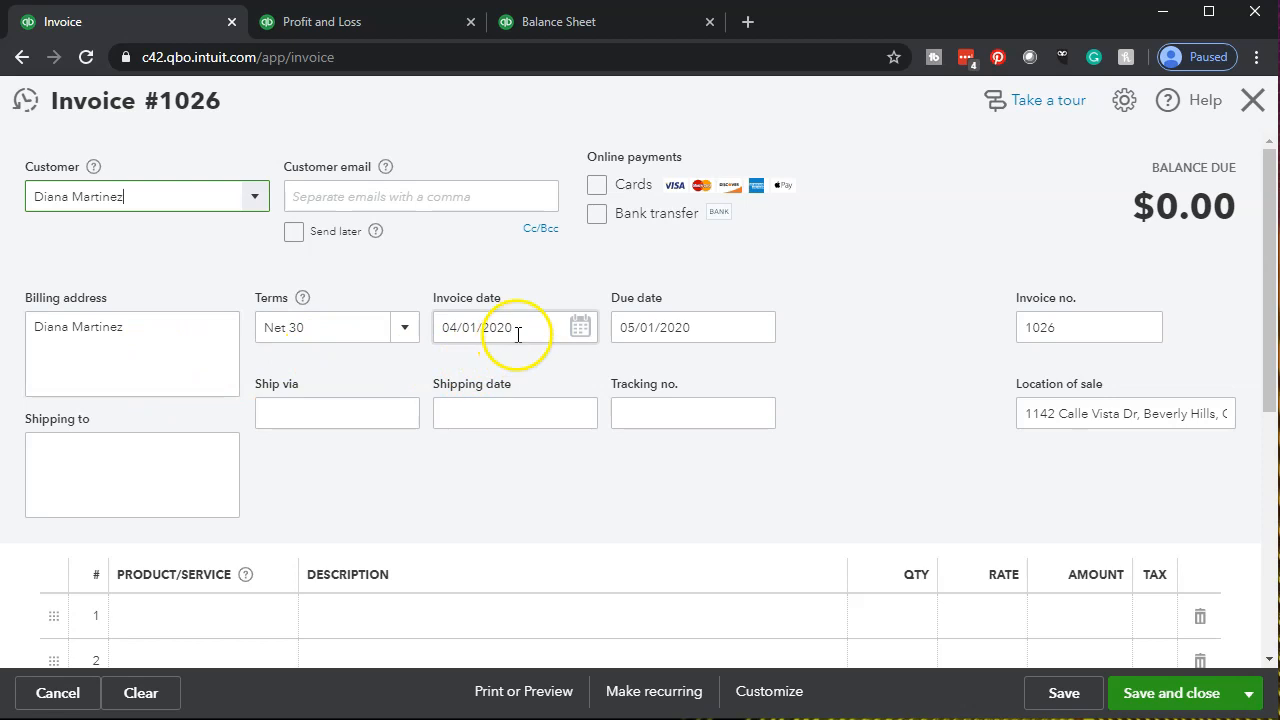
# Fill in the invoice's first line with the description "Hourly service" and an amount of 9,000.00
pyautogui.scroll(-1, 519, 334)
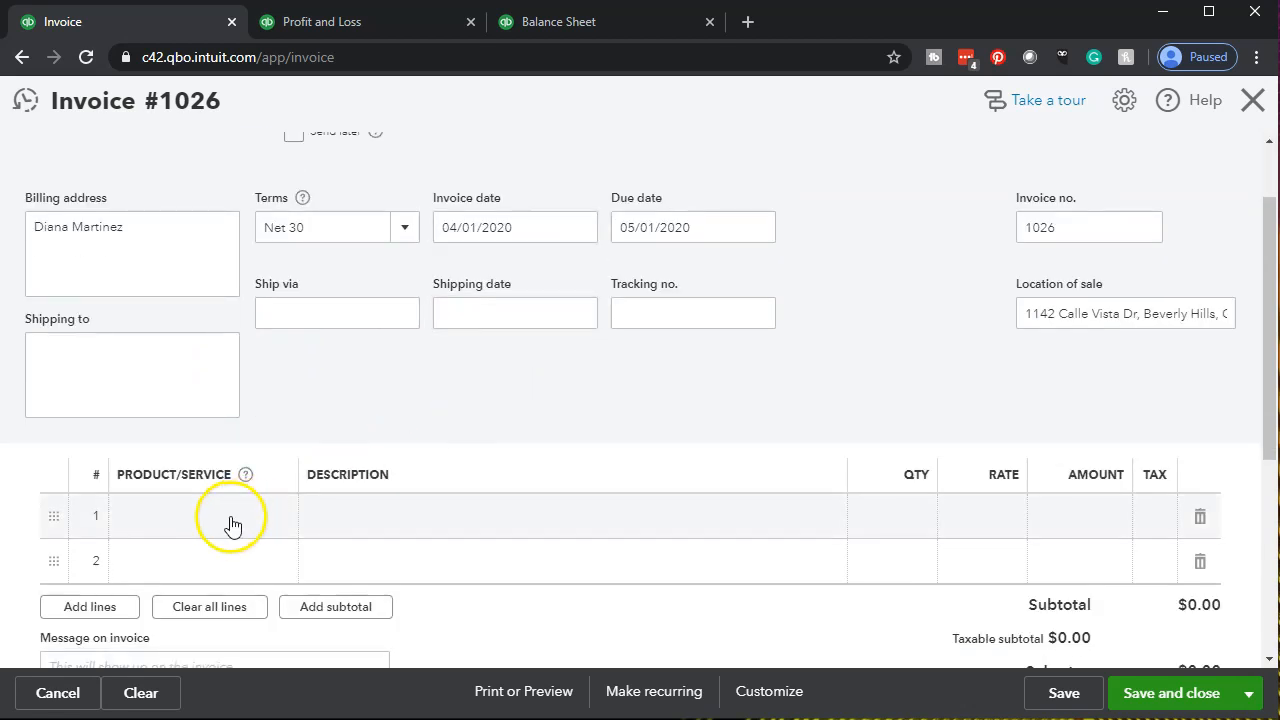
pyautogui.click(378, 522)
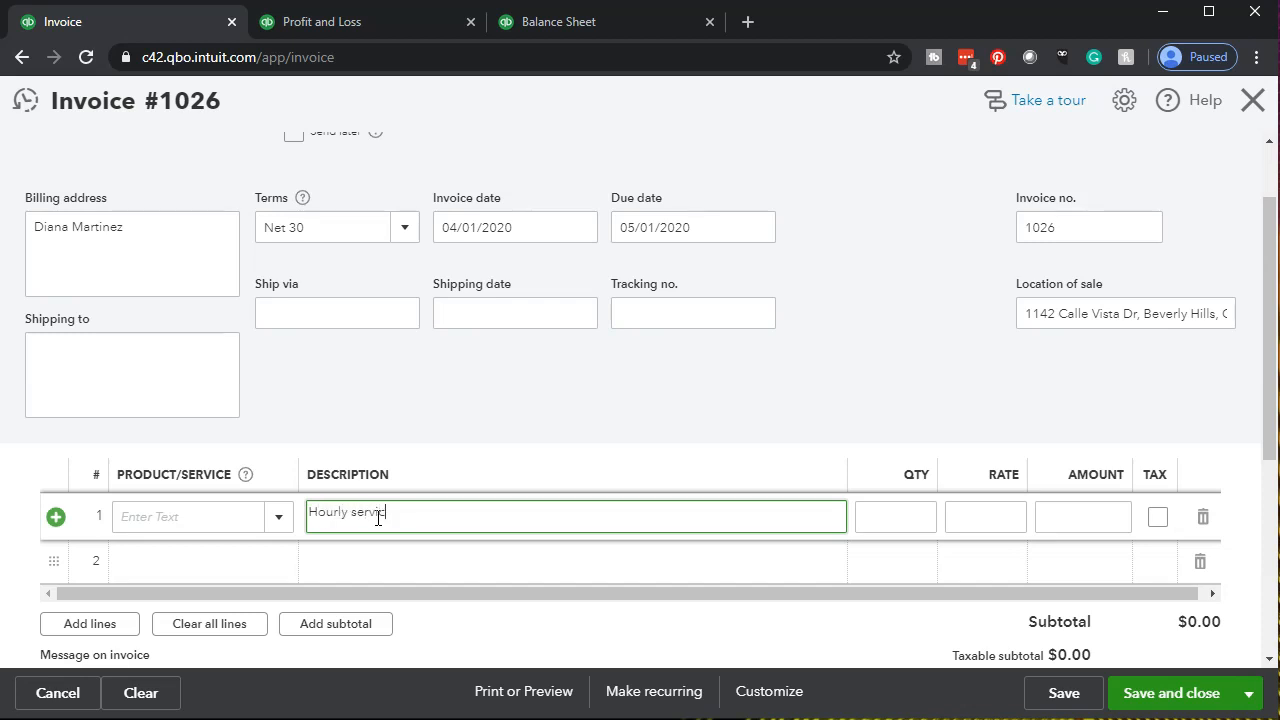
pyautogui.press('Tab')
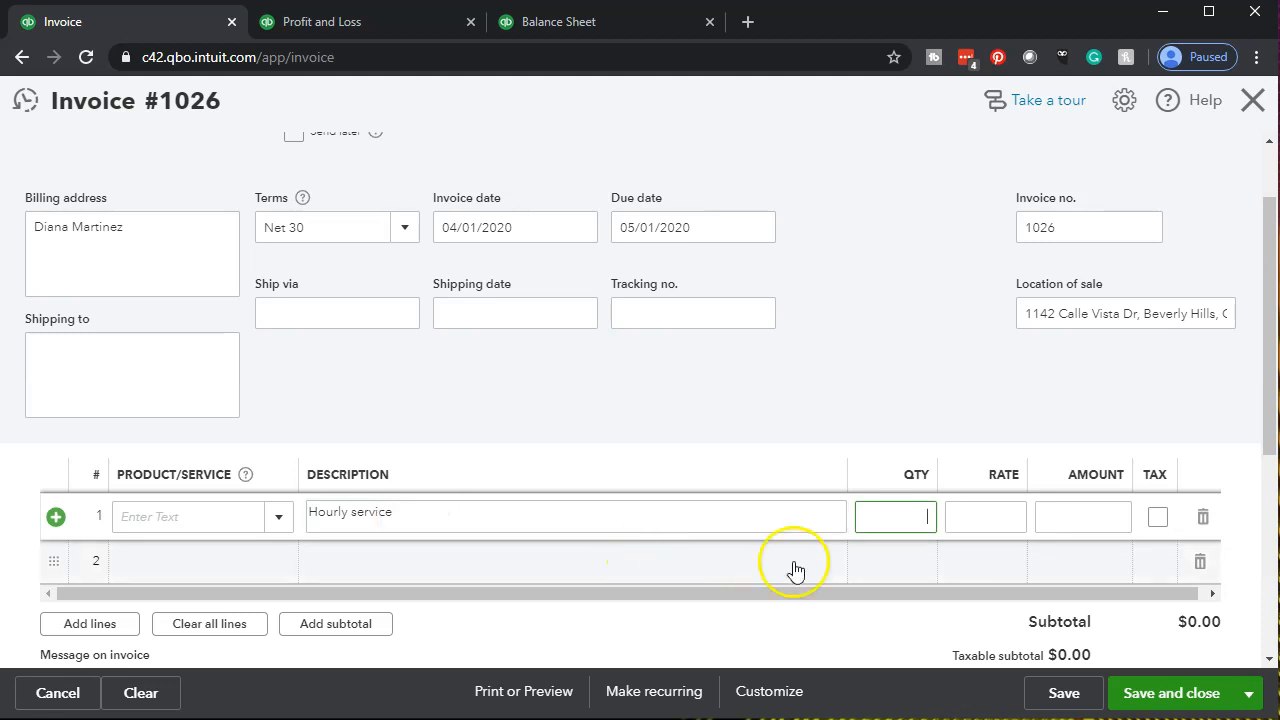
pyautogui.click(986, 517)
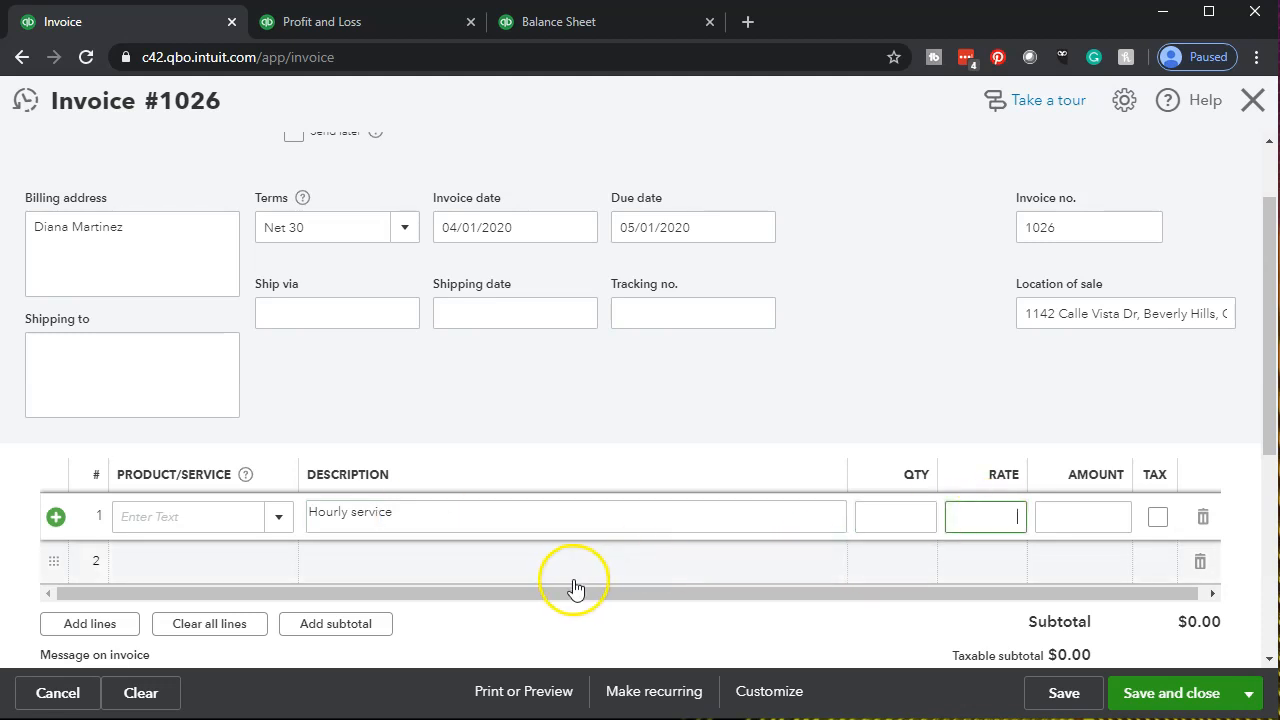
pyautogui.click(1083, 515)
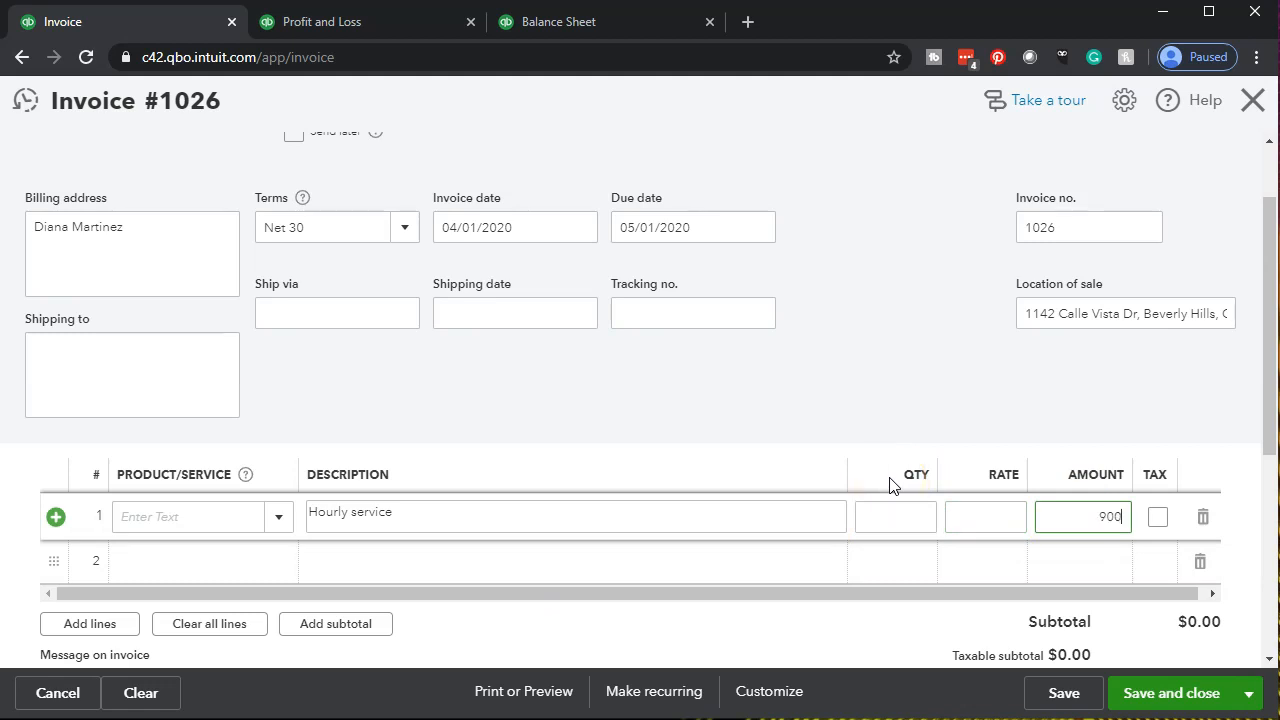
pyautogui.press('Tab')
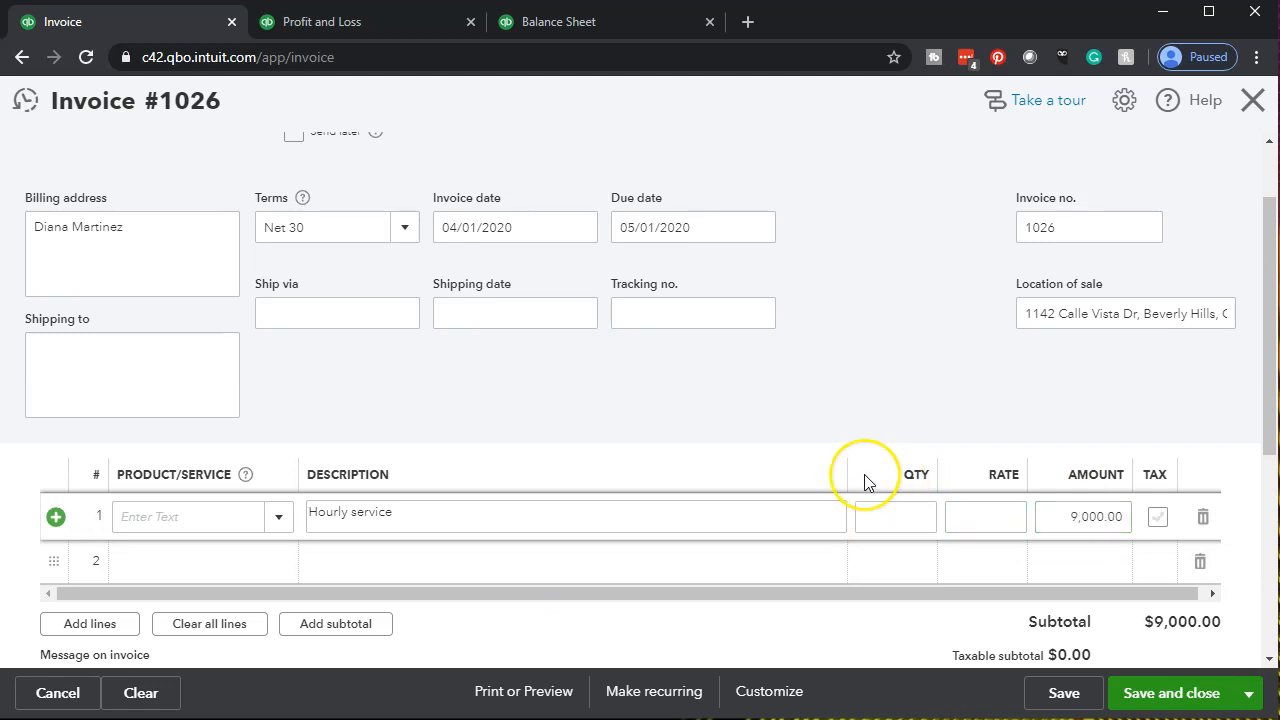
pyautogui.scroll(-1, 866, 482)
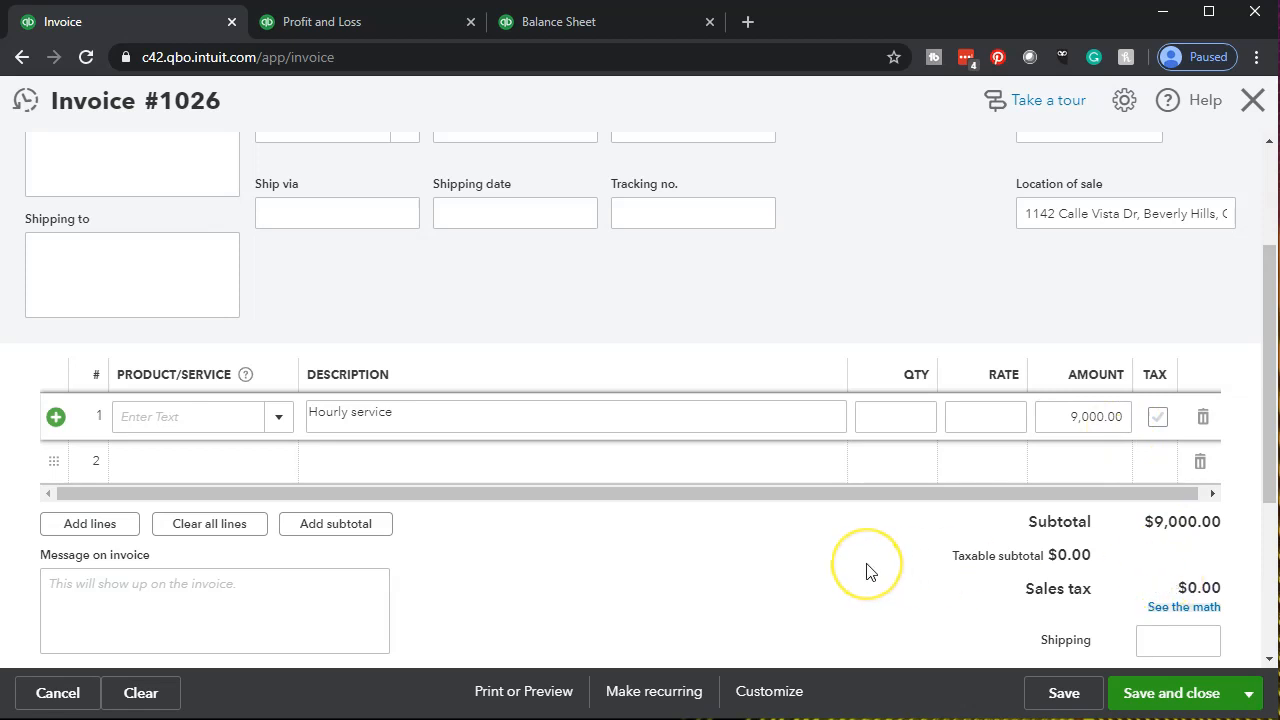
pyautogui.scroll(2, 869, 570)
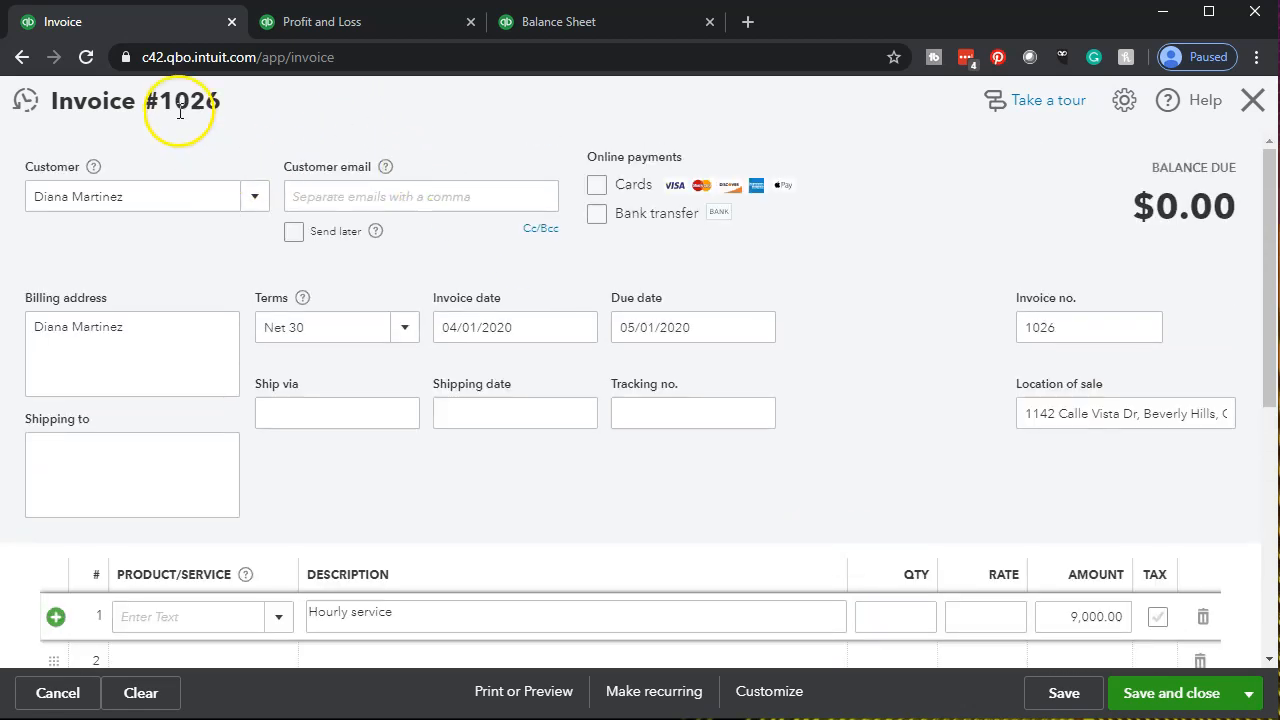
pyautogui.scroll(-1, 370, 330)
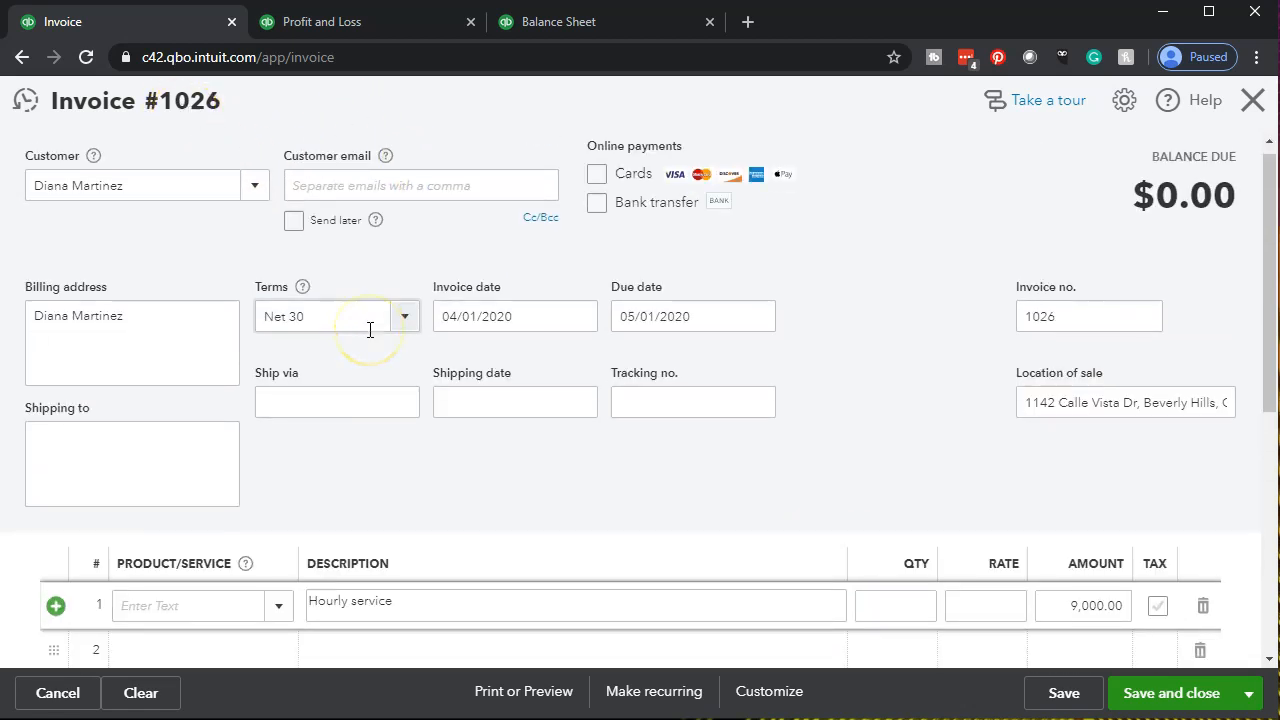
# Save the completed 9,000.00 hourly service invoice and start a new blank invoice
pyautogui.scroll(-2, 370, 330)
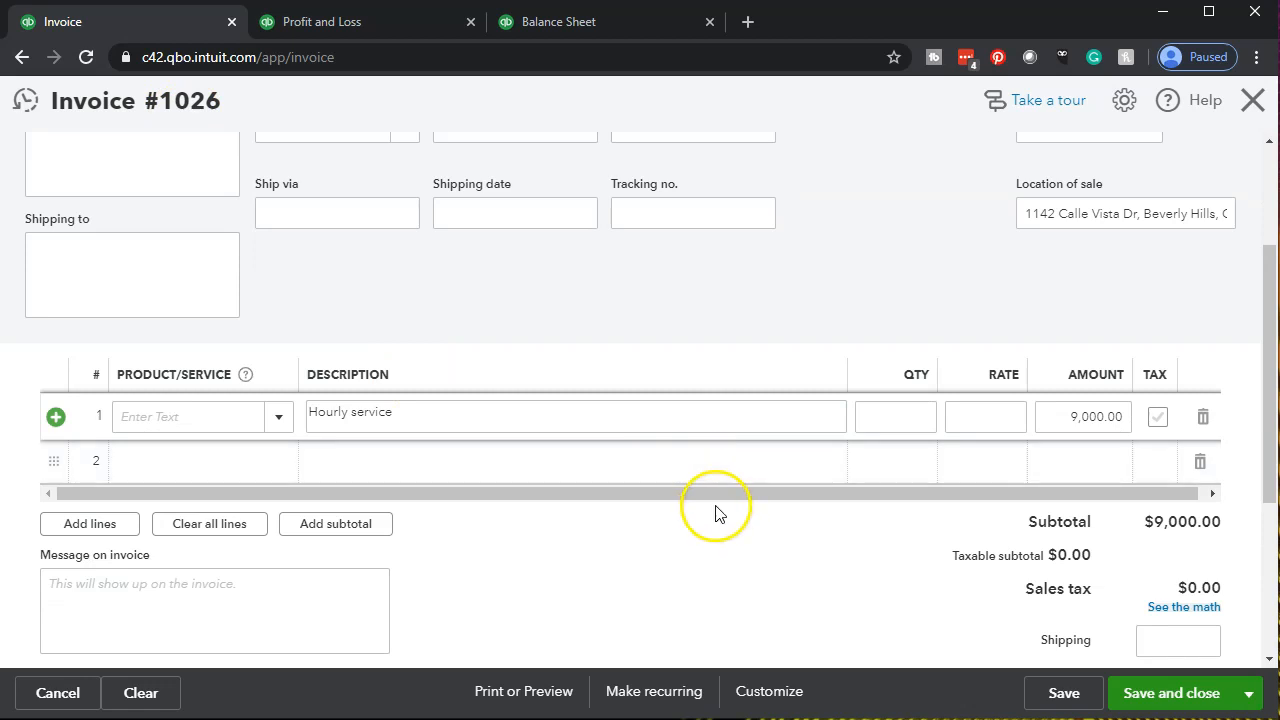
pyautogui.click(1249, 705)
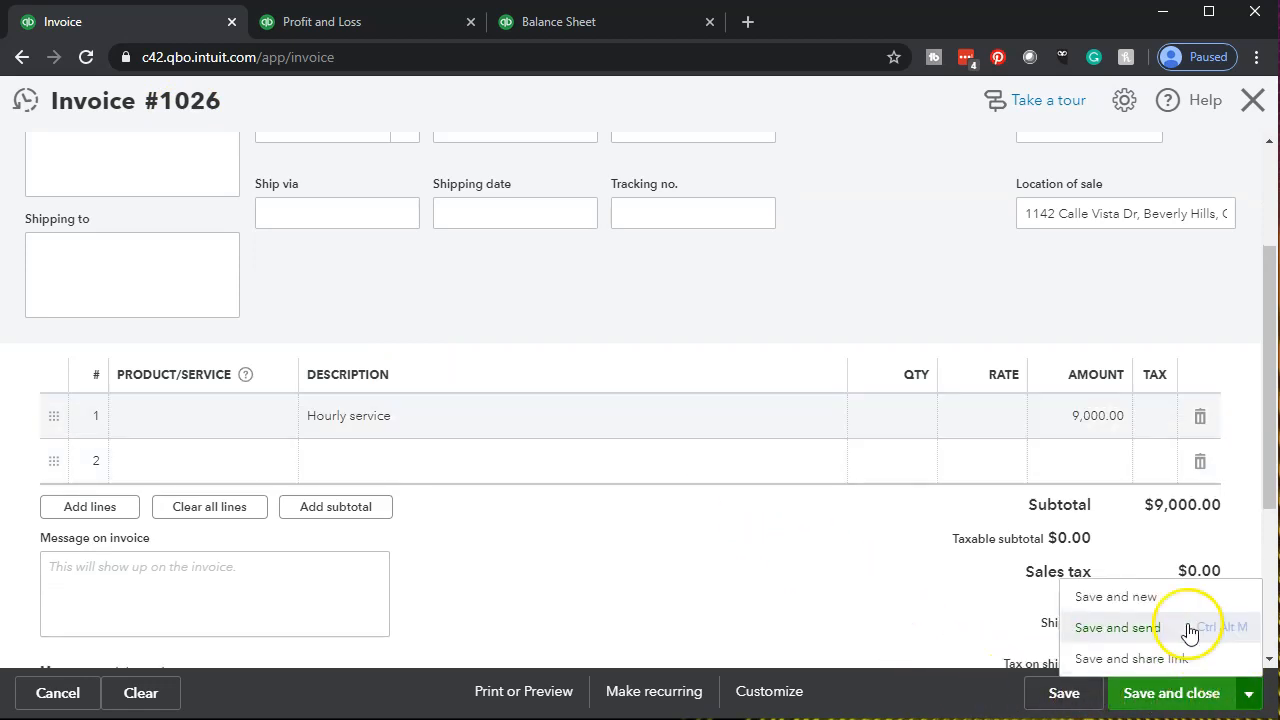
pyautogui.click(1170, 600)
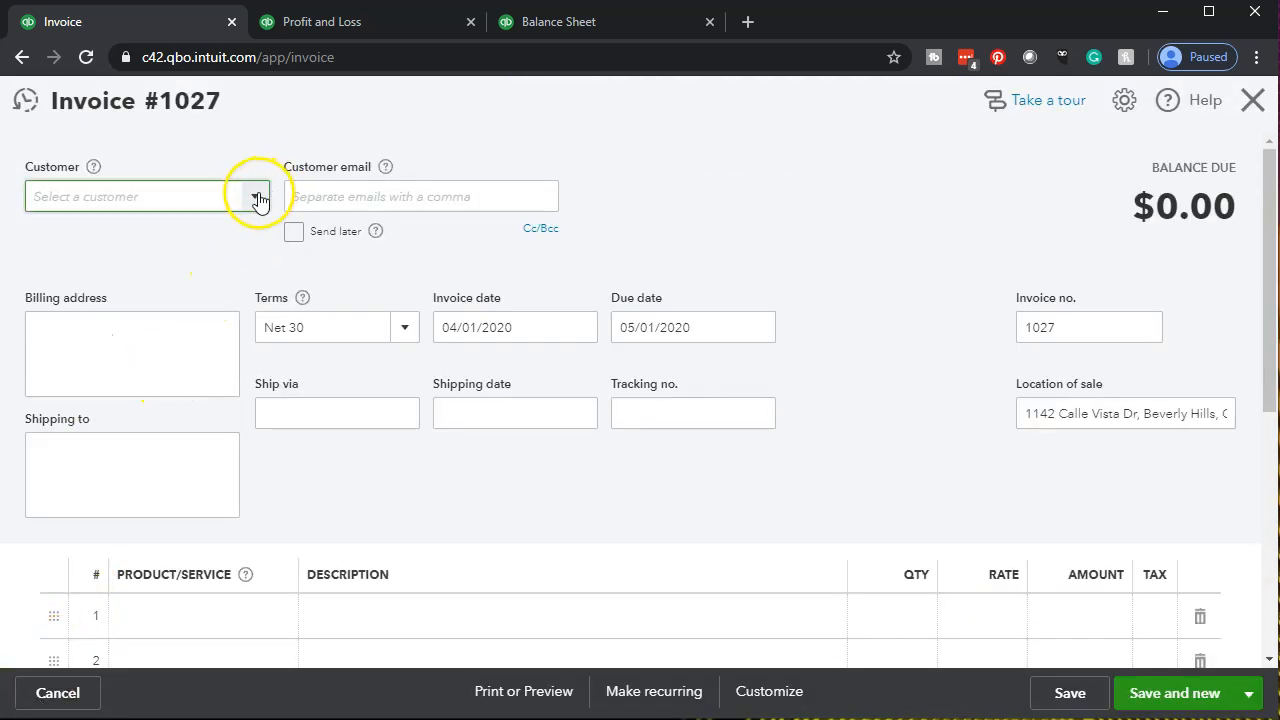
# Select the existing customer listed second after Garcia Guitar for the new invoice
pyautogui.click(258, 198)
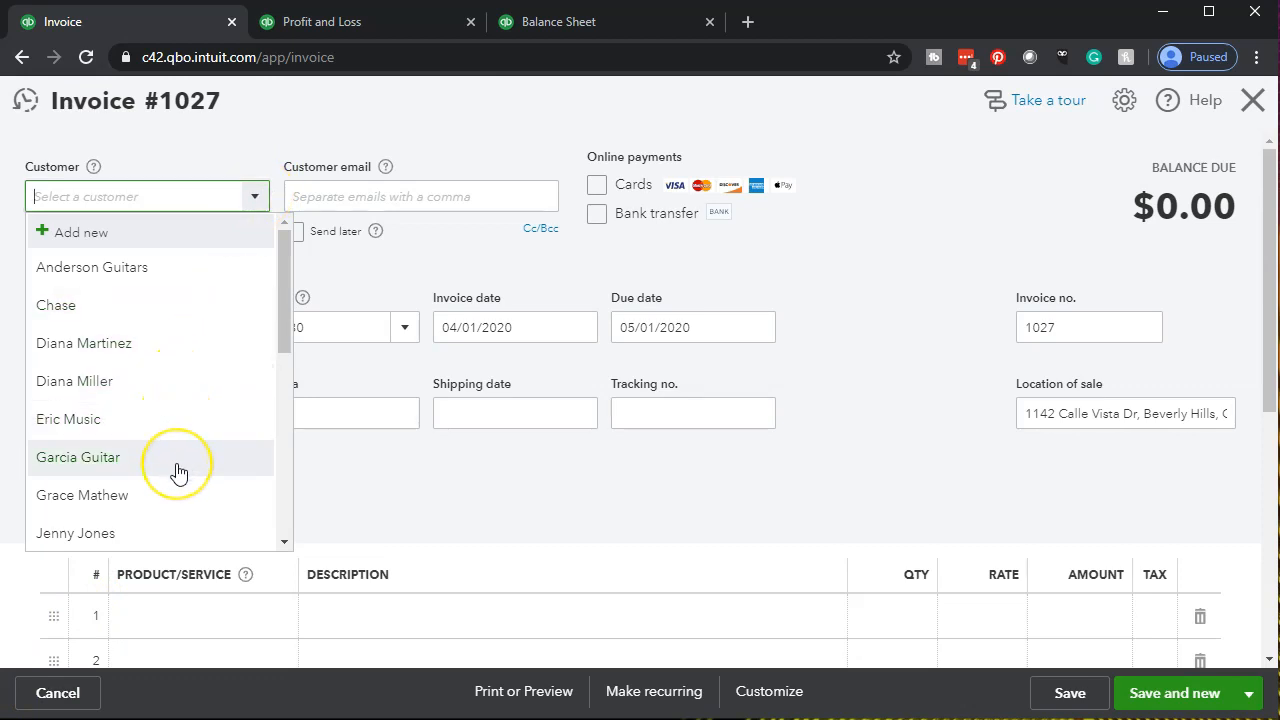
pyautogui.scroll(-1, 177, 491)
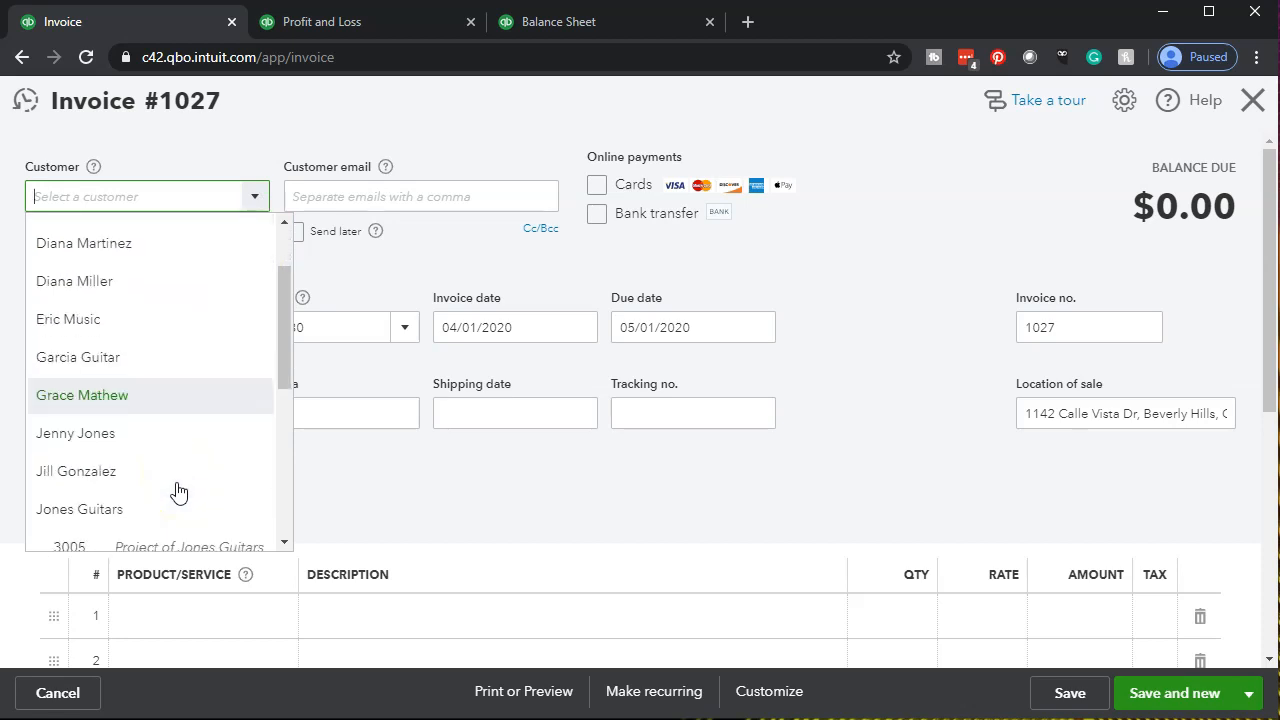
pyautogui.click(148, 444)
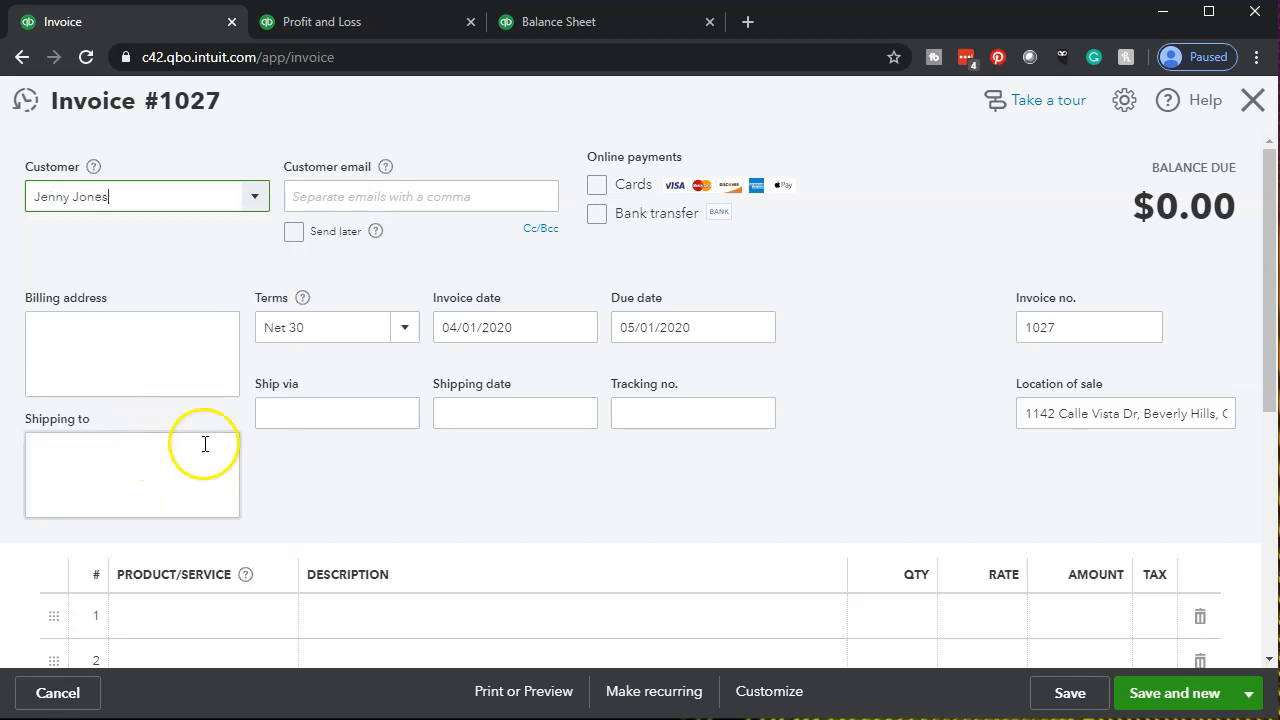
# Fill in the first invoice line with the description "Hourly service" and an amount of 8,000.00, then save and close the invoice
pyautogui.scroll(-1, 689, 500)
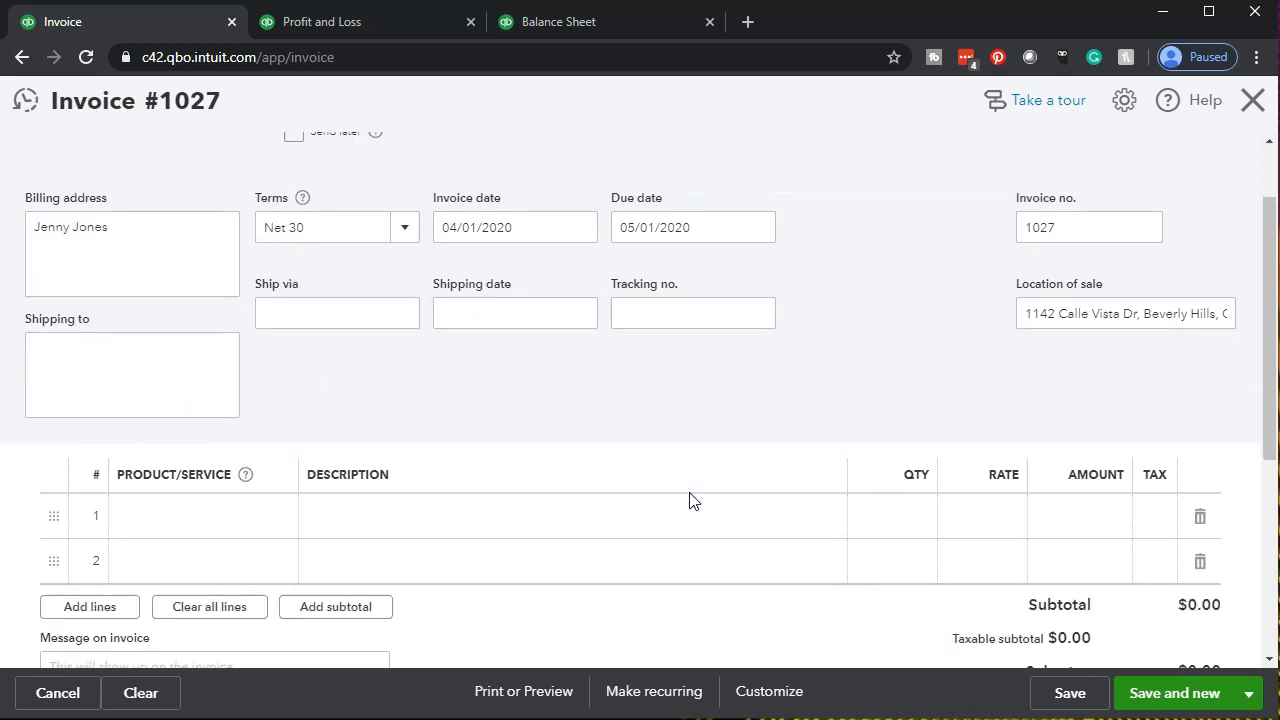
pyautogui.click(398, 514)
pyautogui.write('Hourly servic')
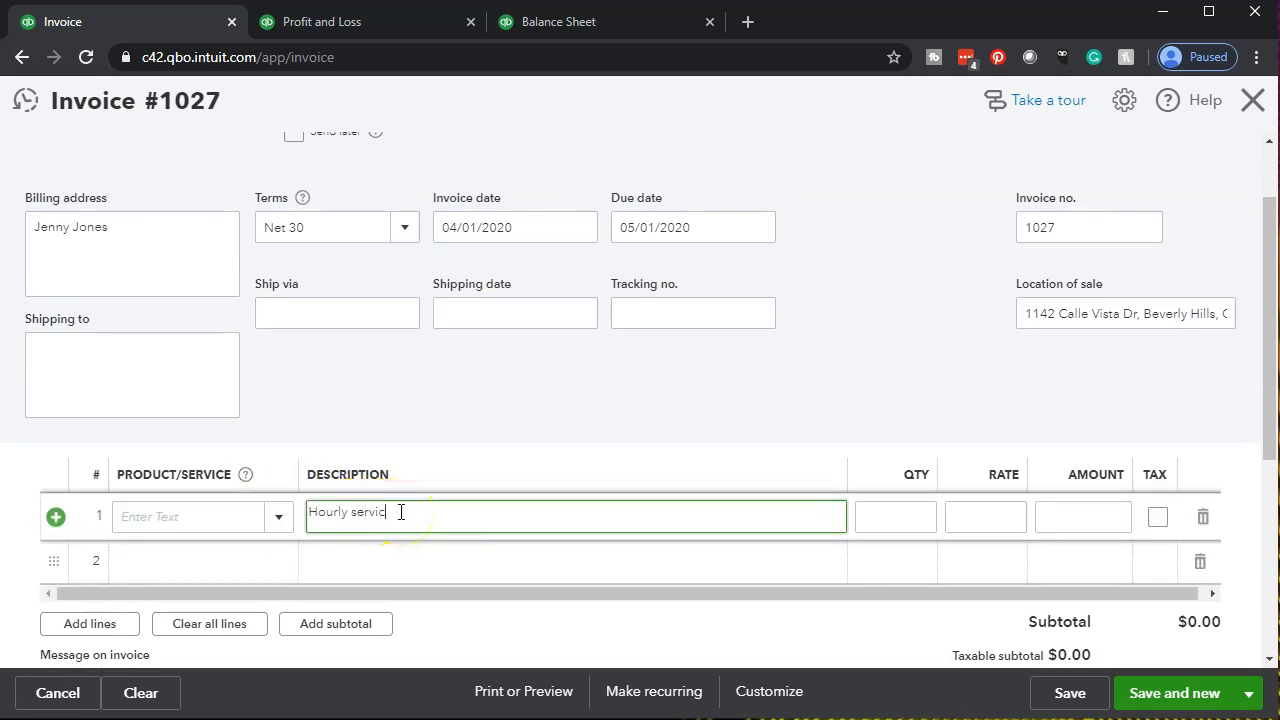
pyautogui.press('Tab')
pyautogui.press('Tab')
pyautogui.press('Tab')
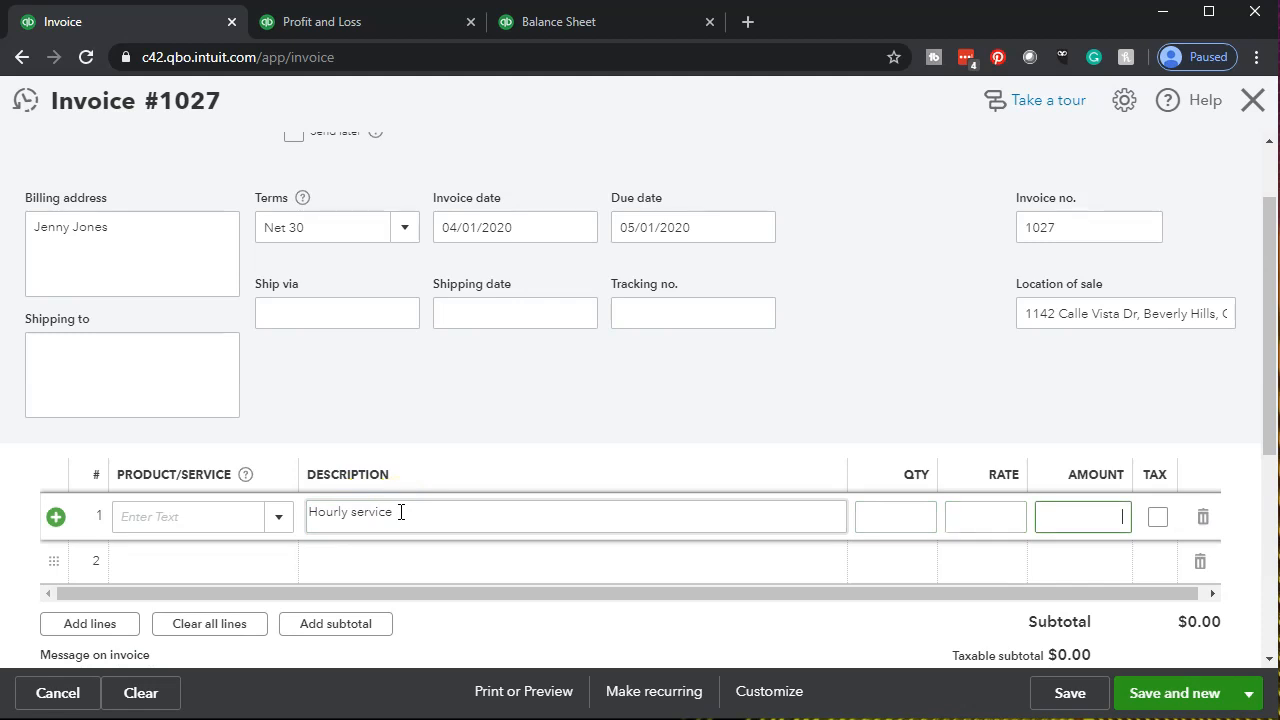
pyautogui.press('Tab')
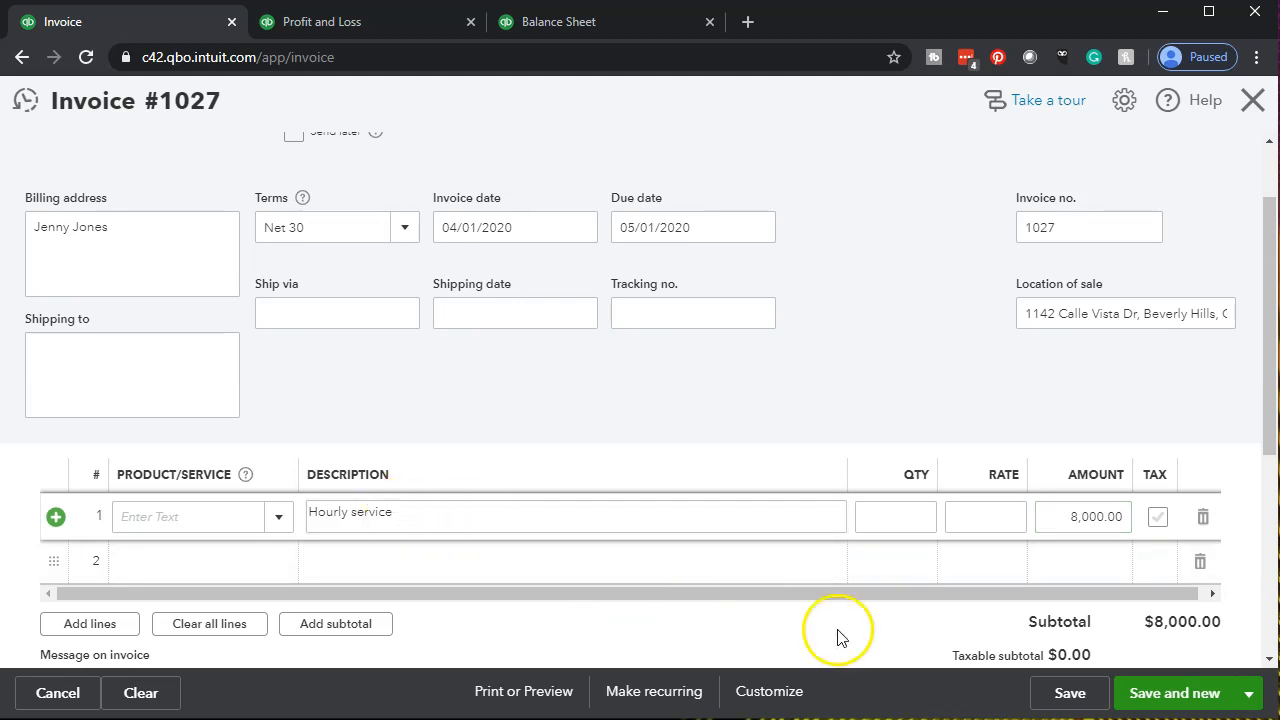
pyautogui.click(1249, 703)
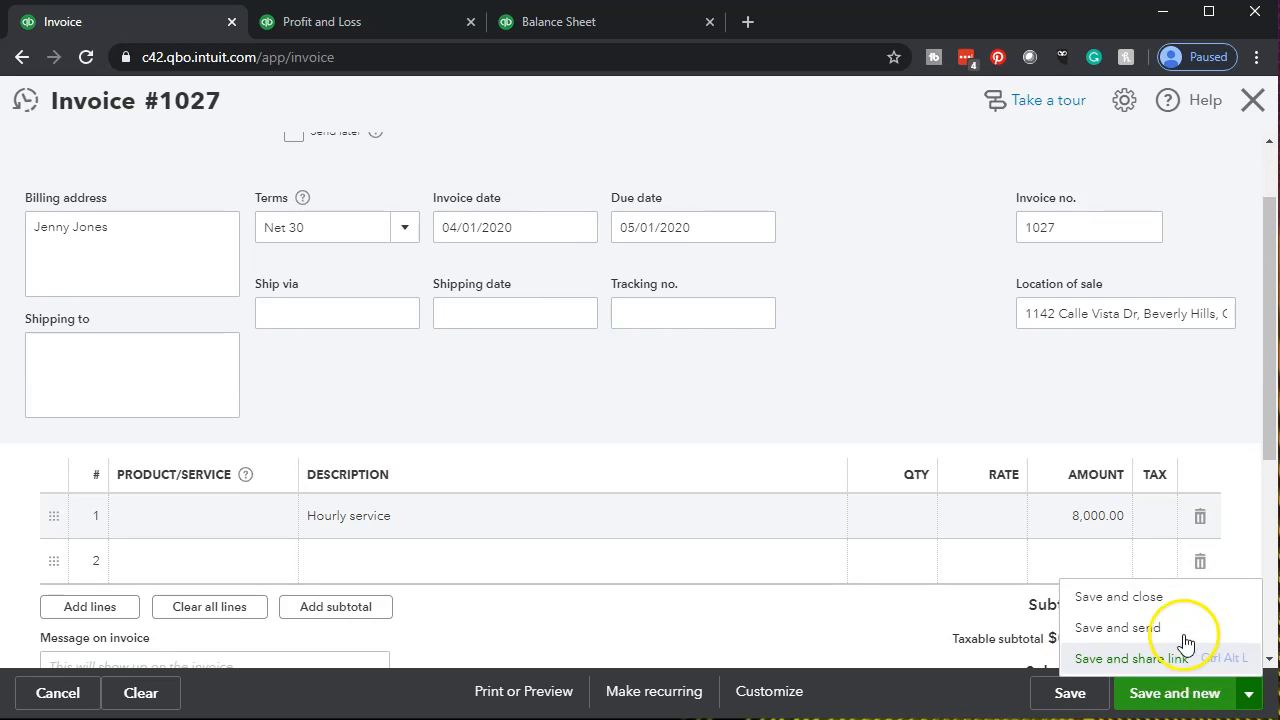
pyautogui.click(1118, 597)
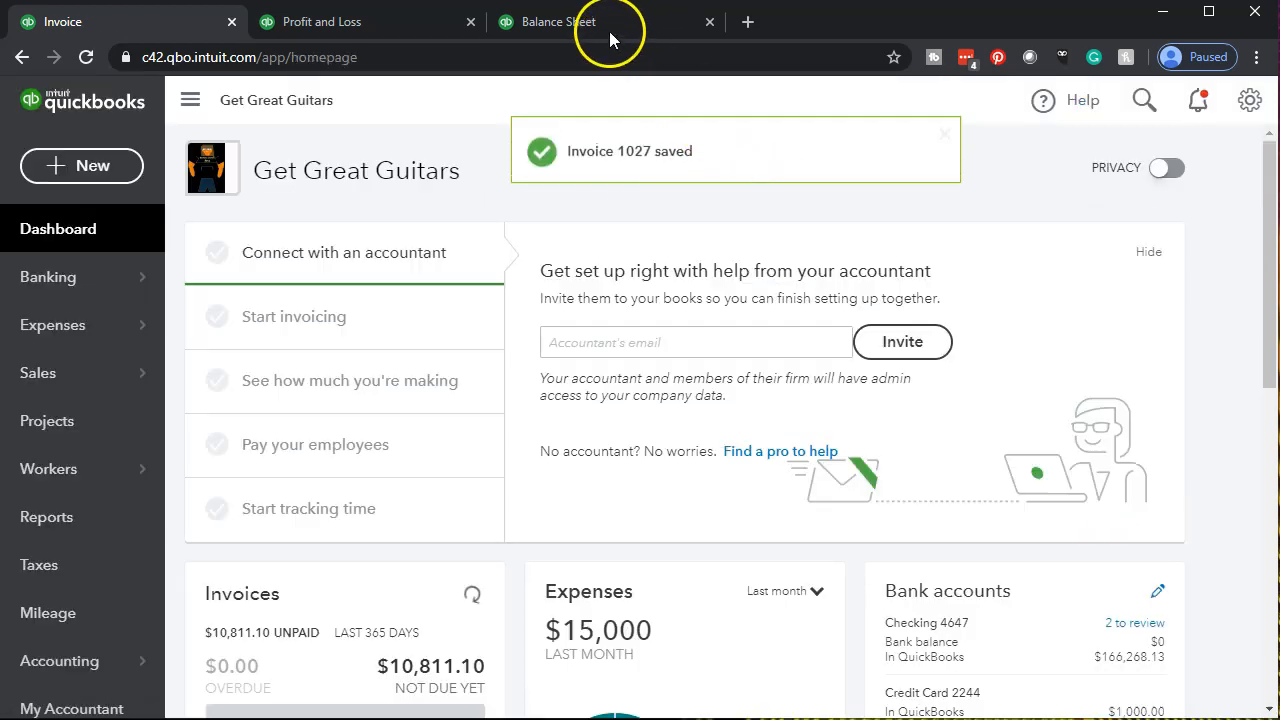
# Examine the new invoices in the transaction detail behind the Balance Sheet's Accounts Receivable and return to the report summary
pyautogui.click(609, 31)
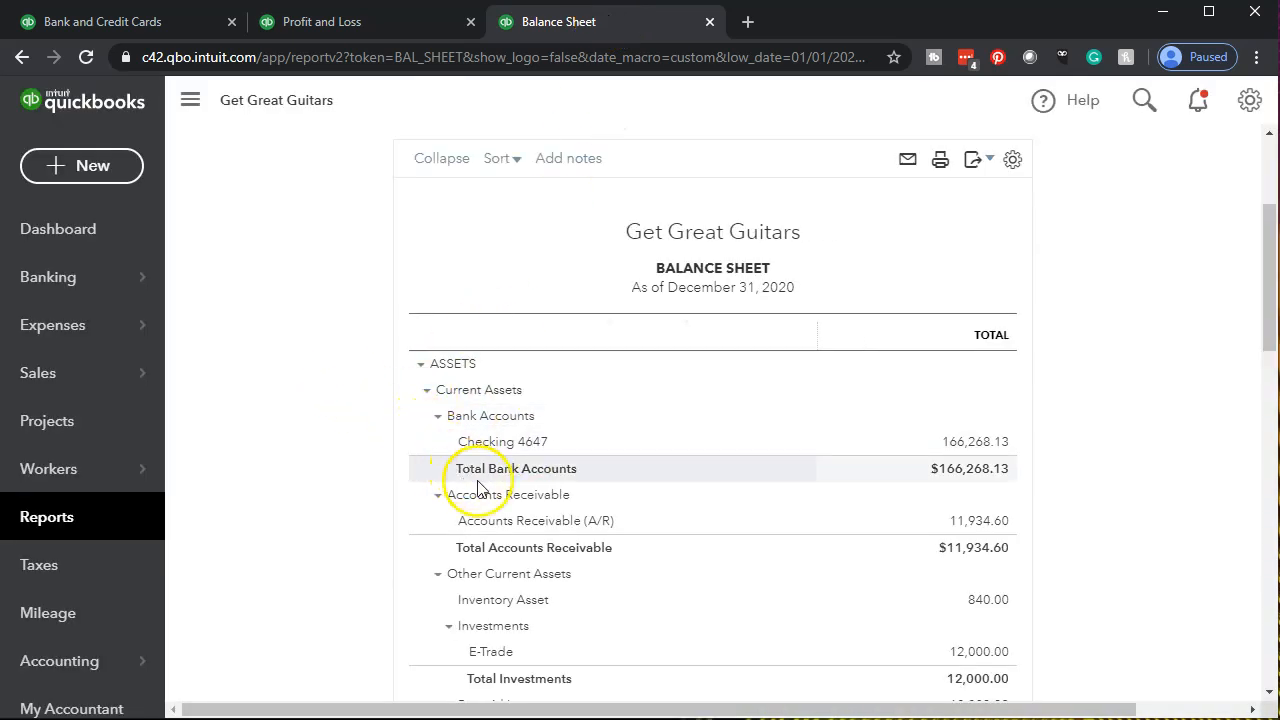
pyautogui.click(963, 528)
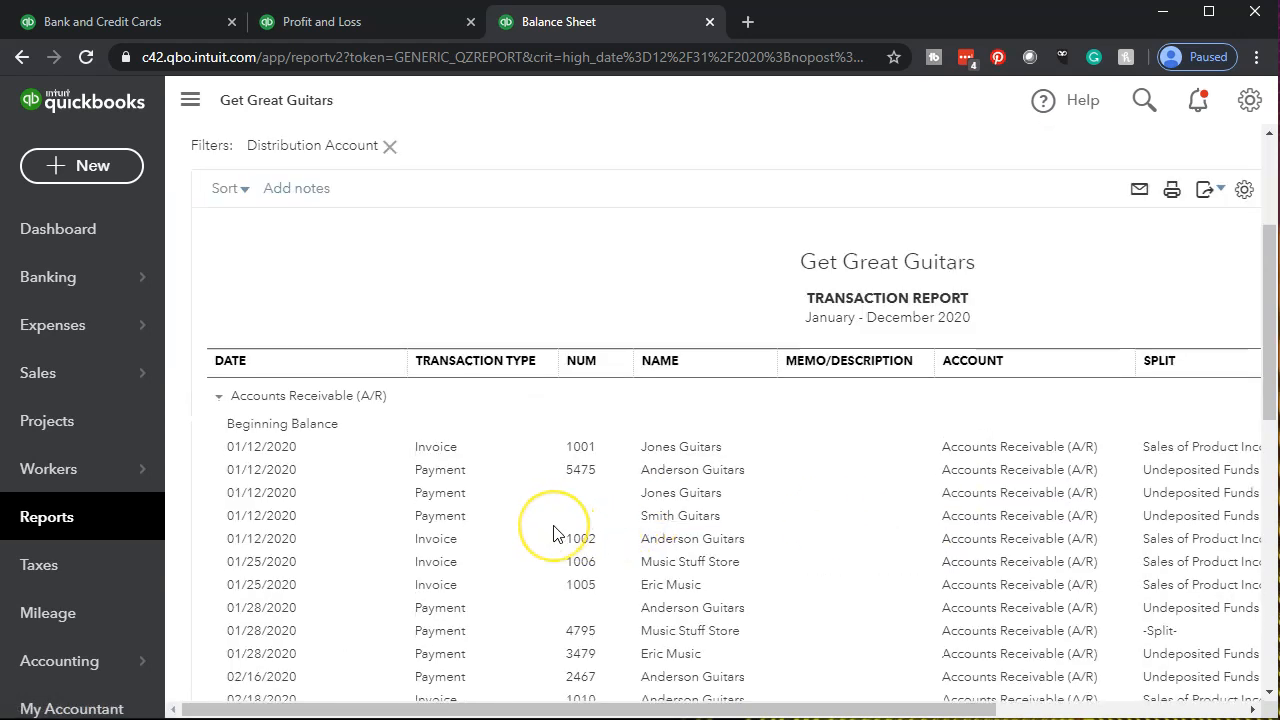
pyautogui.scroll(-6, 553, 533)
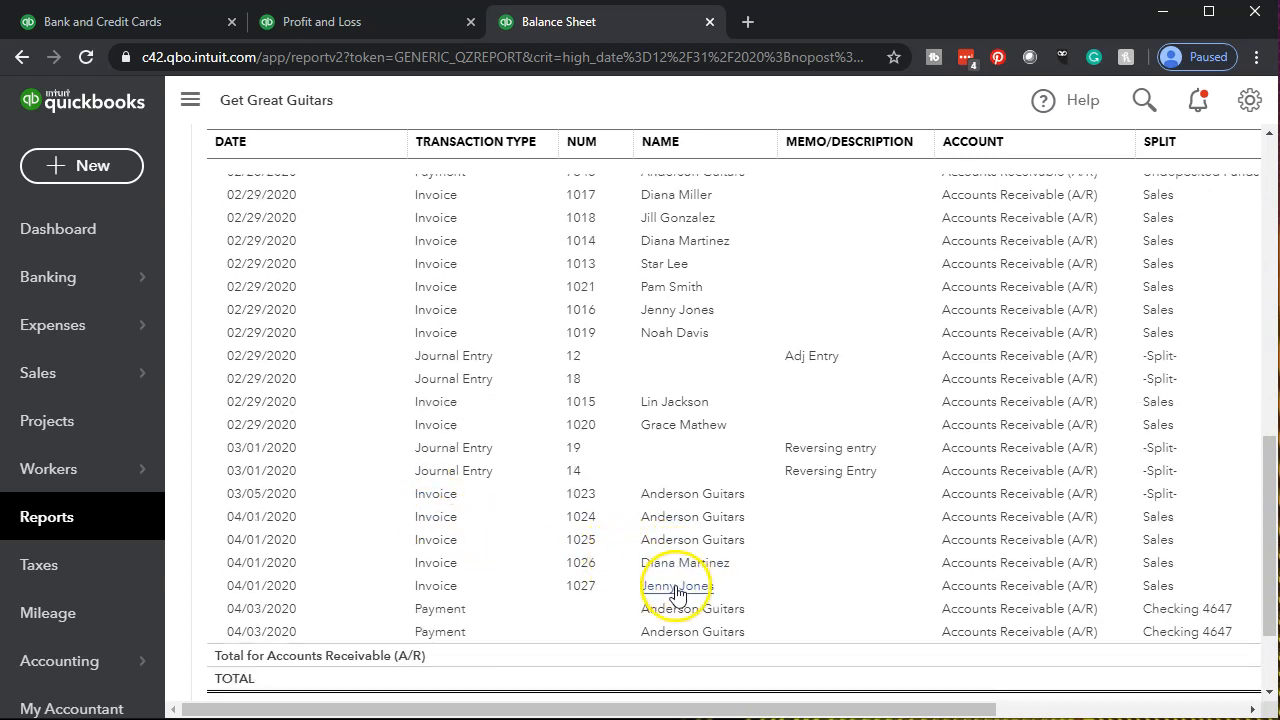
pyautogui.moveTo(857, 709); pyautogui.dragTo(1114, 709)
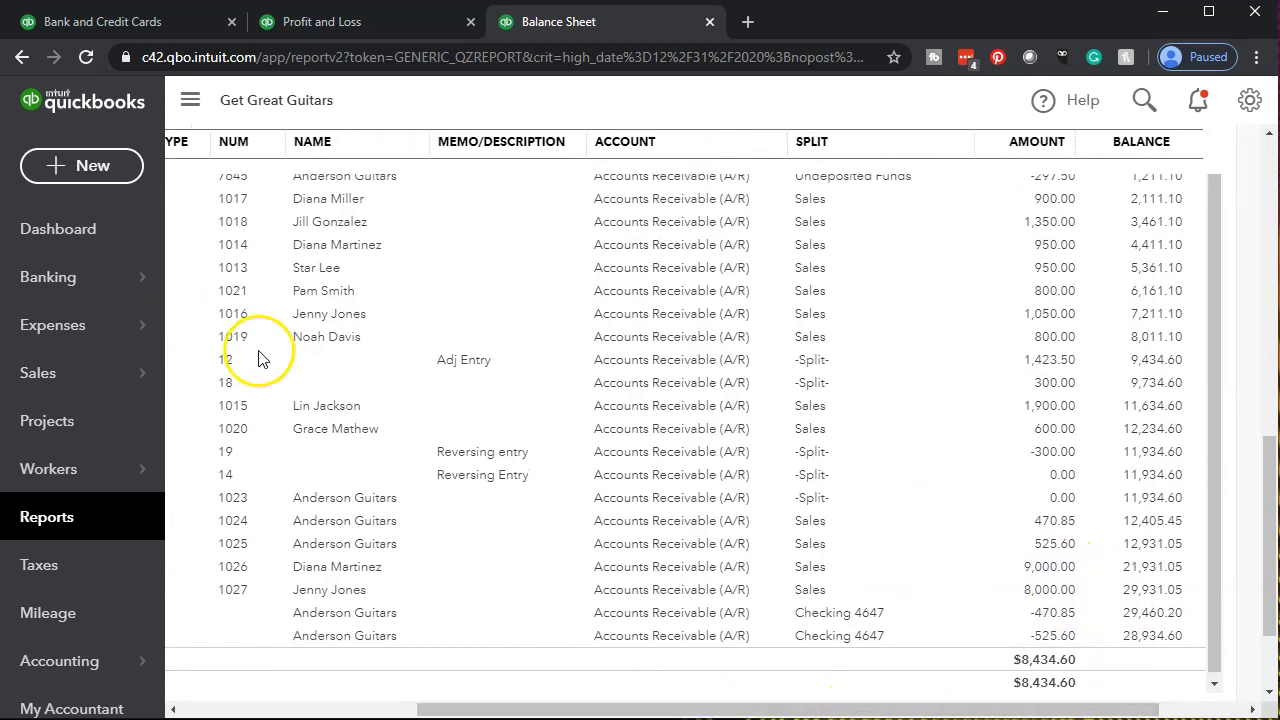
pyautogui.scroll(10, 258, 358)
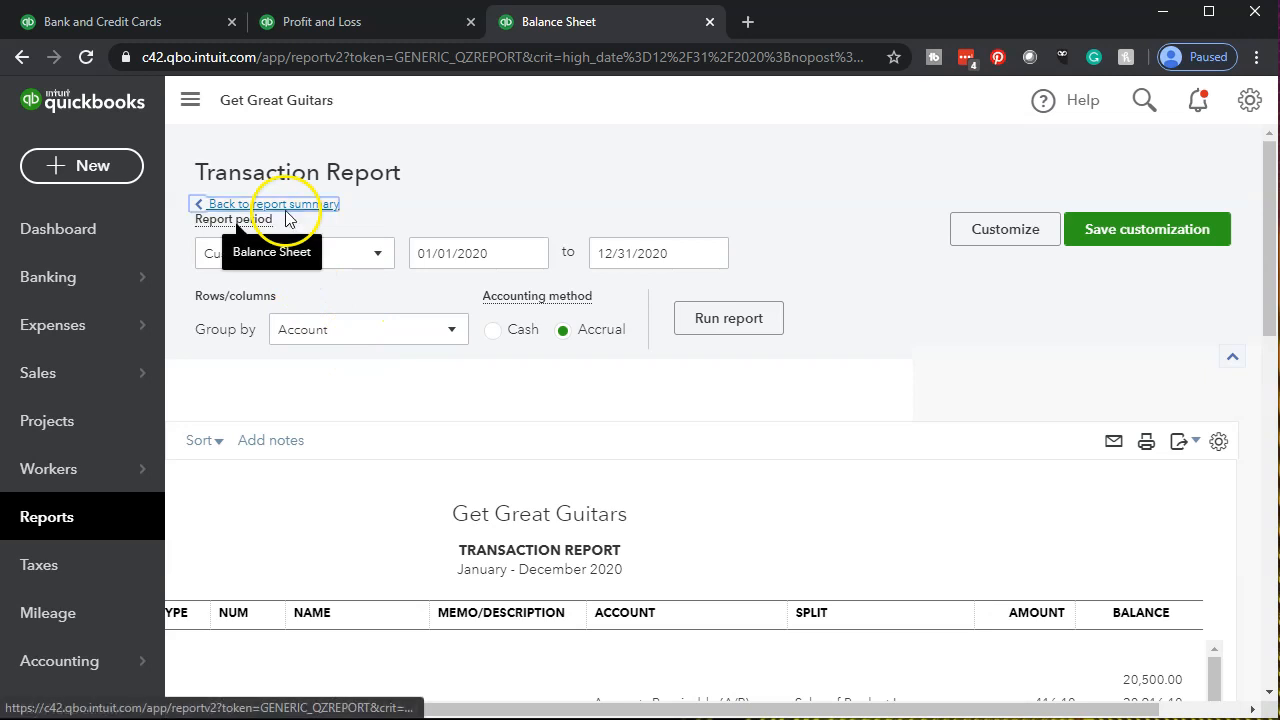
pyautogui.click(288, 206)
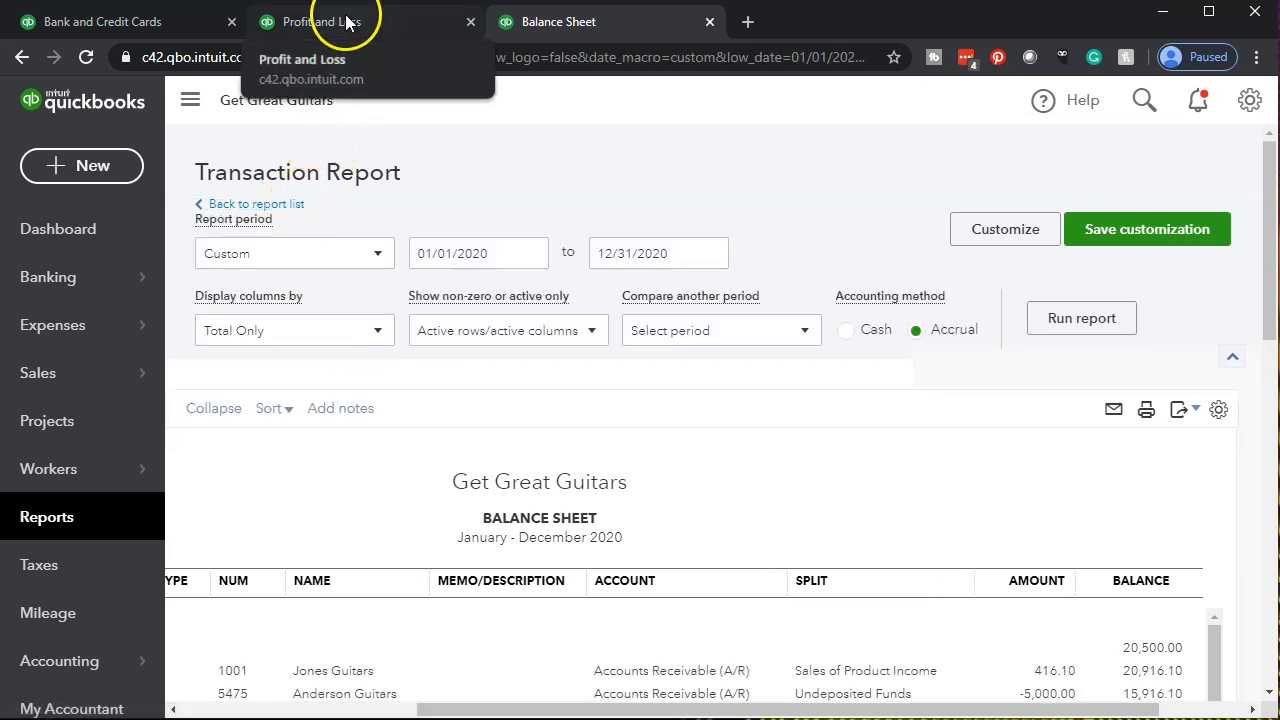
# Reload the April 2020 Profit and Loss report with the newly saved invoices
pyautogui.click(346, 22)
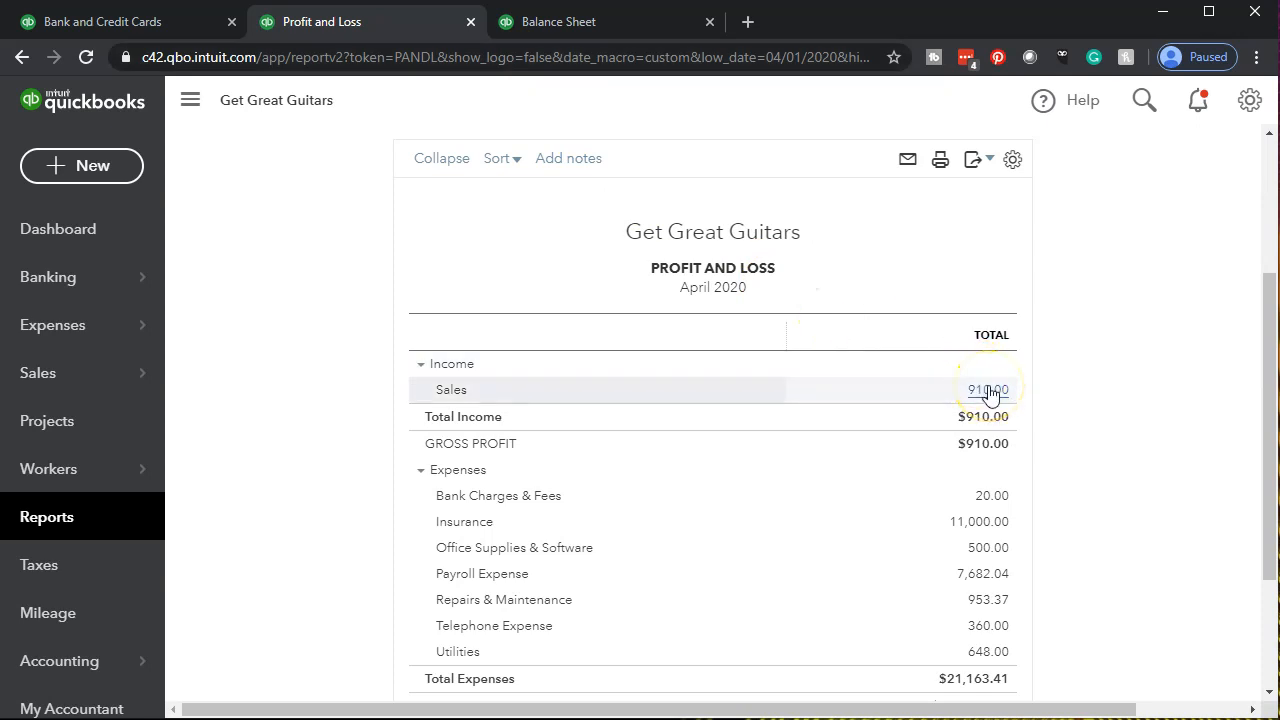
pyautogui.click(580, 58)
pyautogui.press('Return')
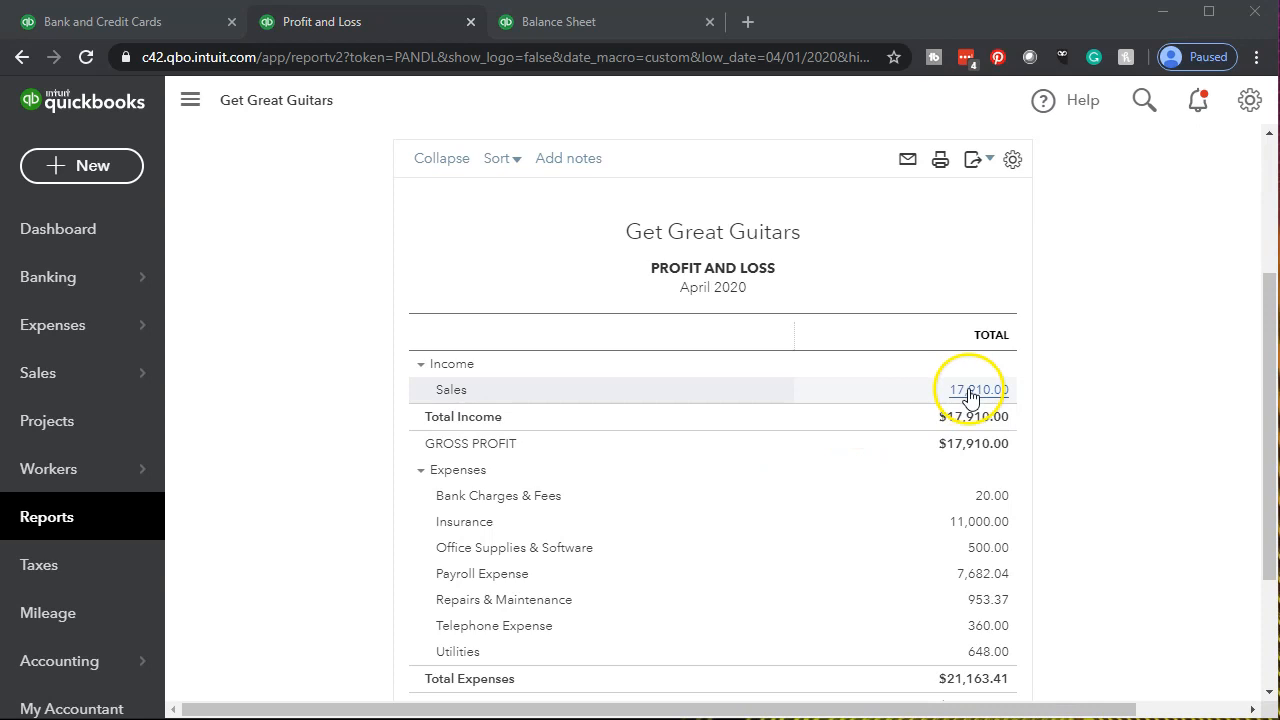
# Examine the transactions and amounts behind the Profit and Loss report's Sales income, then return to the report summary
pyautogui.click(970, 392)
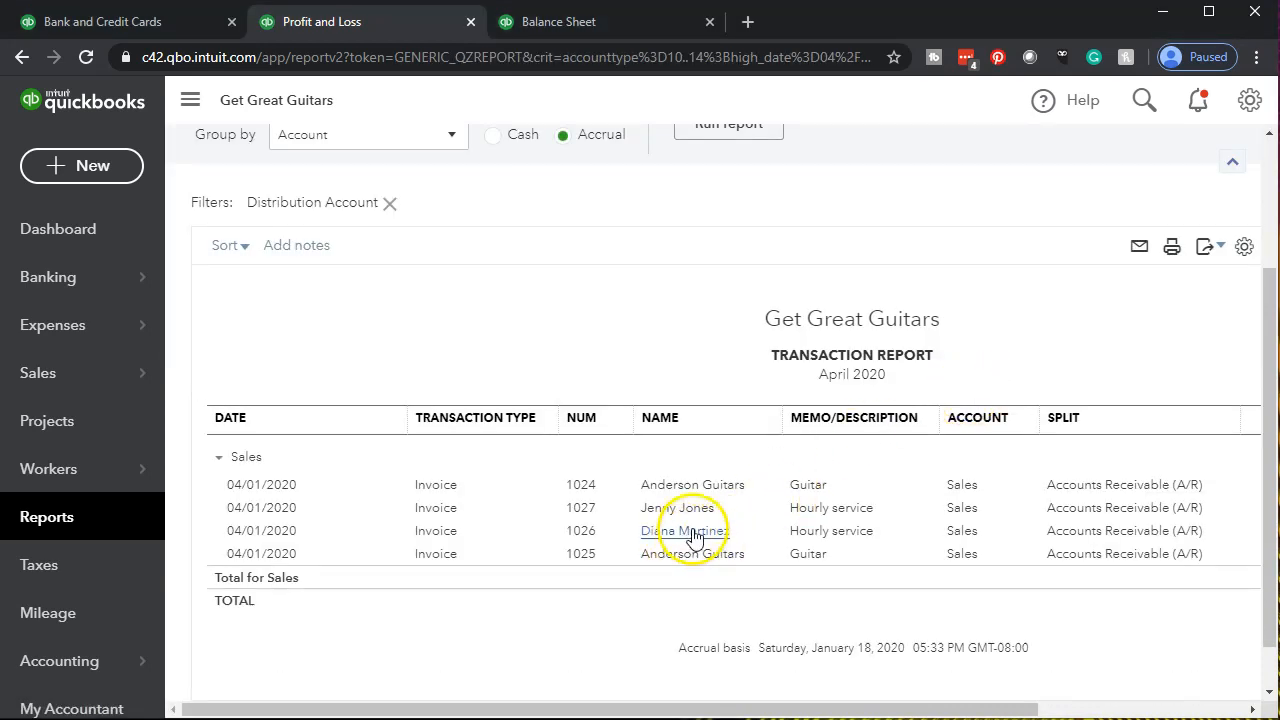
pyautogui.moveTo(746, 708); pyautogui.dragTo(908, 689)
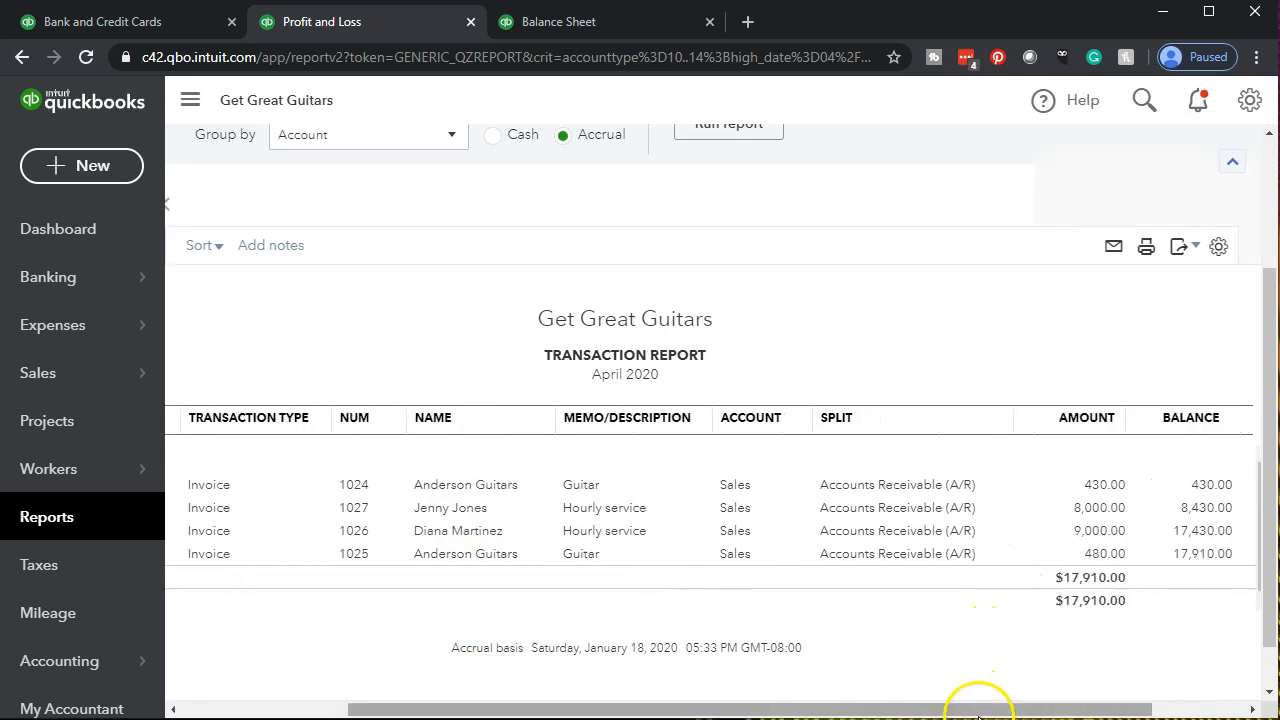
pyautogui.moveTo(980, 712); pyautogui.dragTo(720, 690)
pyautogui.scroll(3, 500, 560)
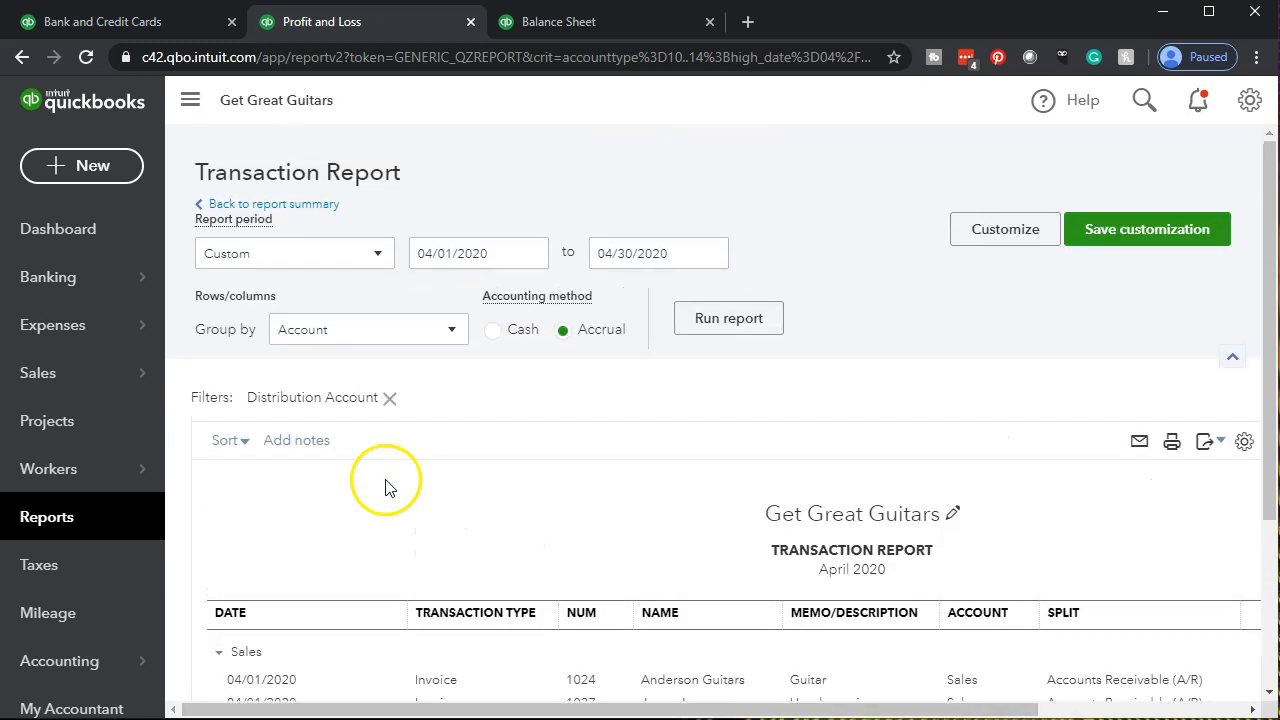
pyautogui.click(301, 206)
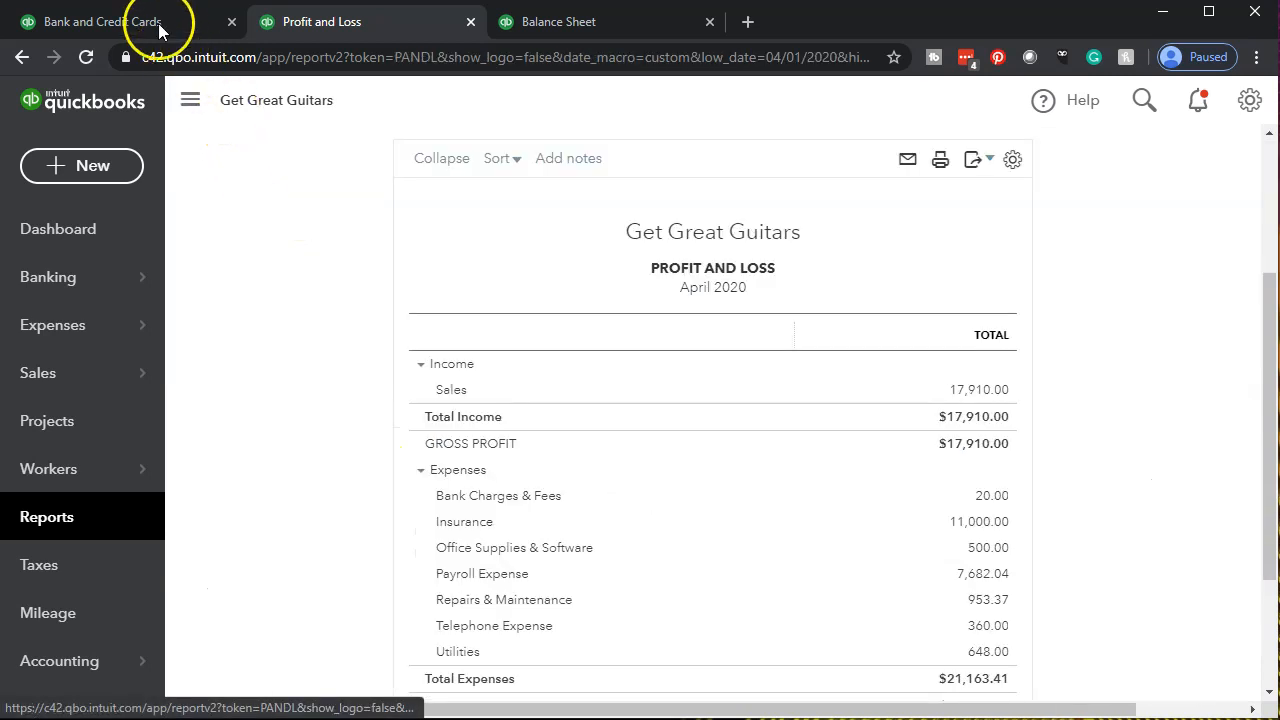
# Search the reports list for "customer" and open the Customer Balance Detail report in the first browser tab
pyautogui.click(154, 22)
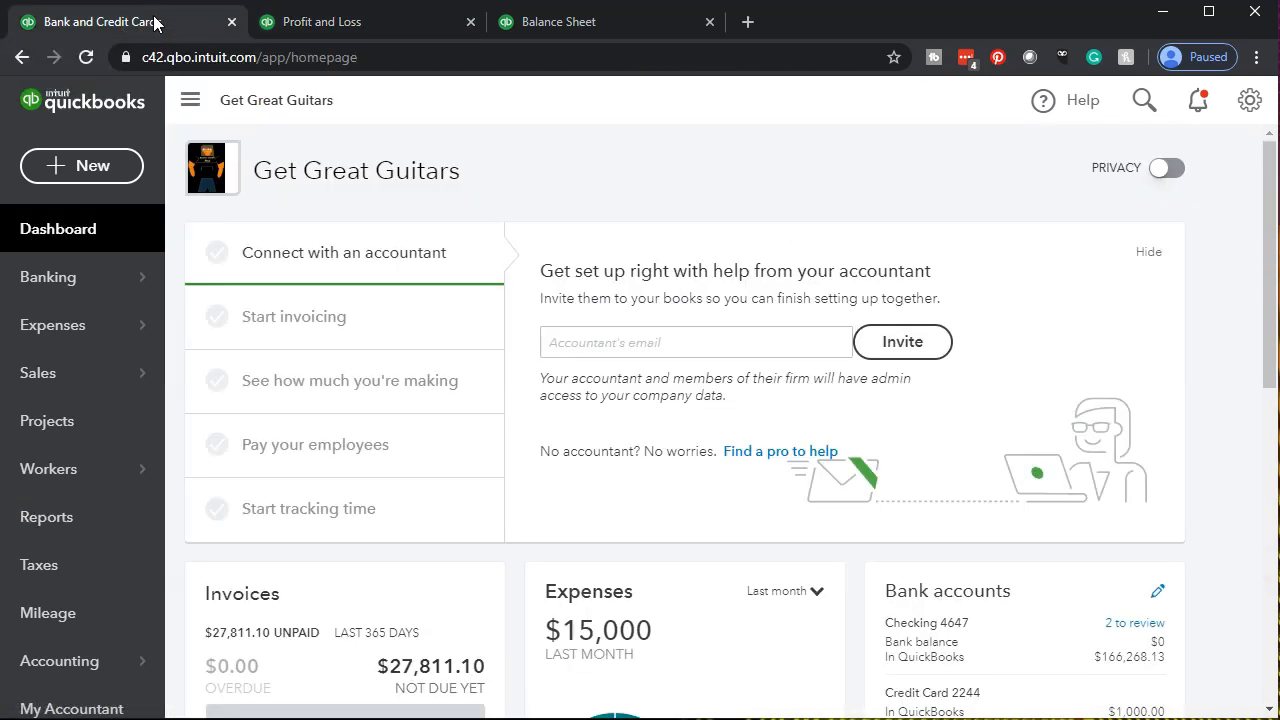
pyautogui.click(75, 533)
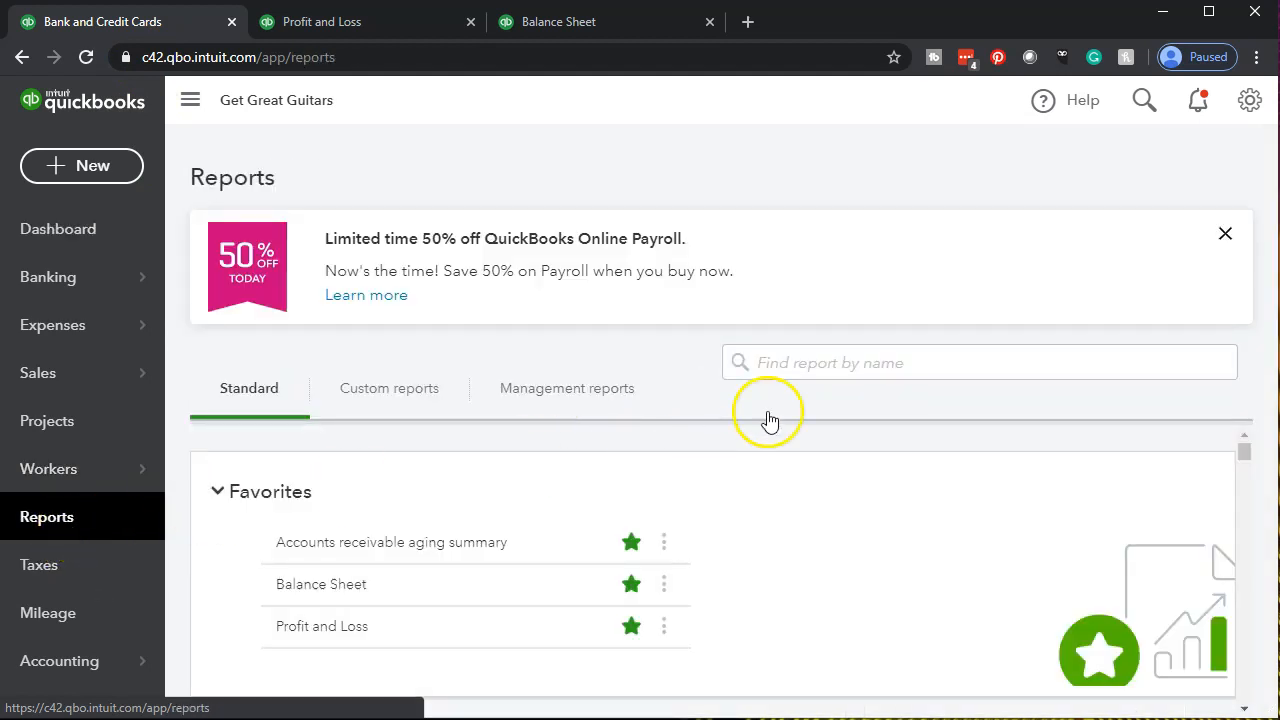
pyautogui.click(866, 363)
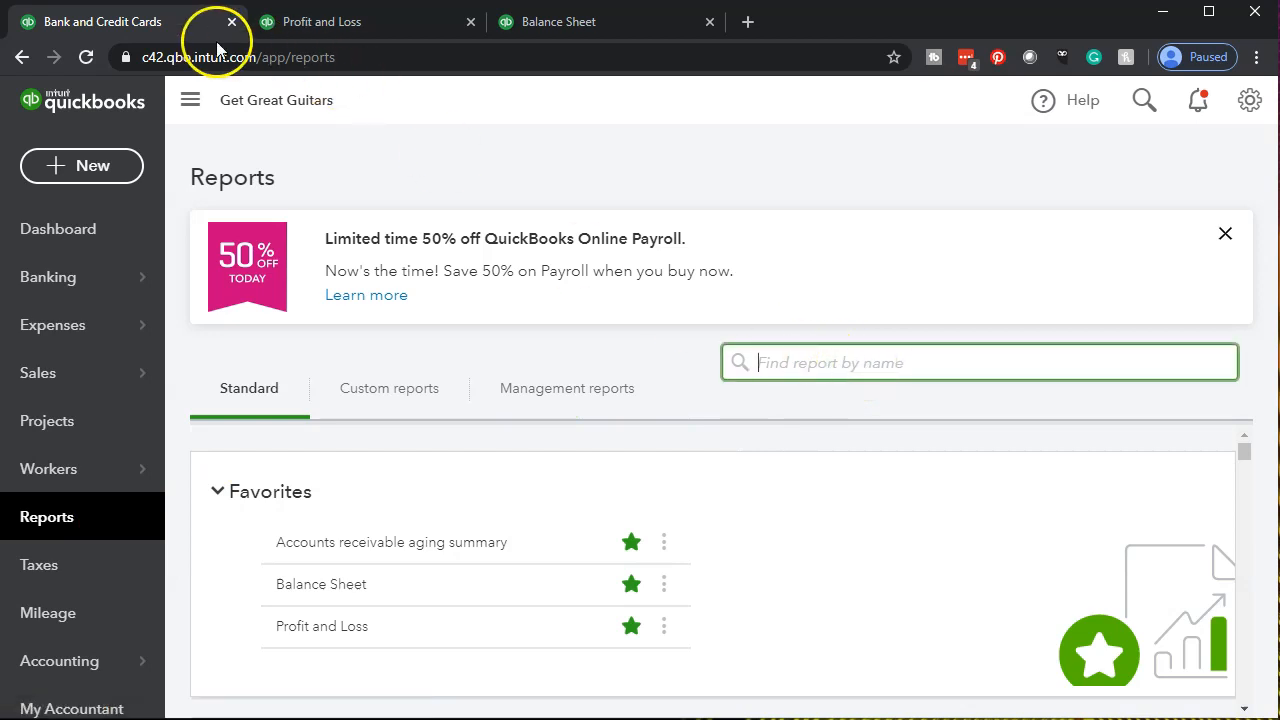
pyautogui.write('customer')
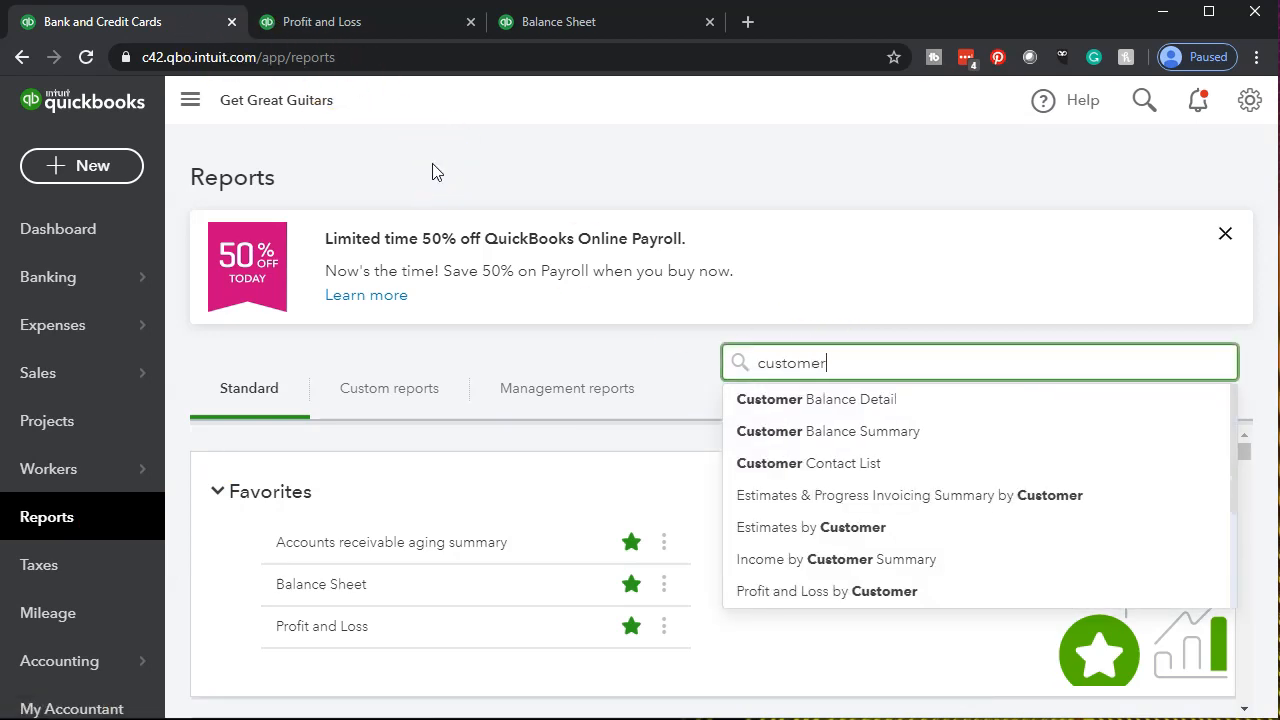
pyautogui.press('Down')
pyautogui.press('Down')
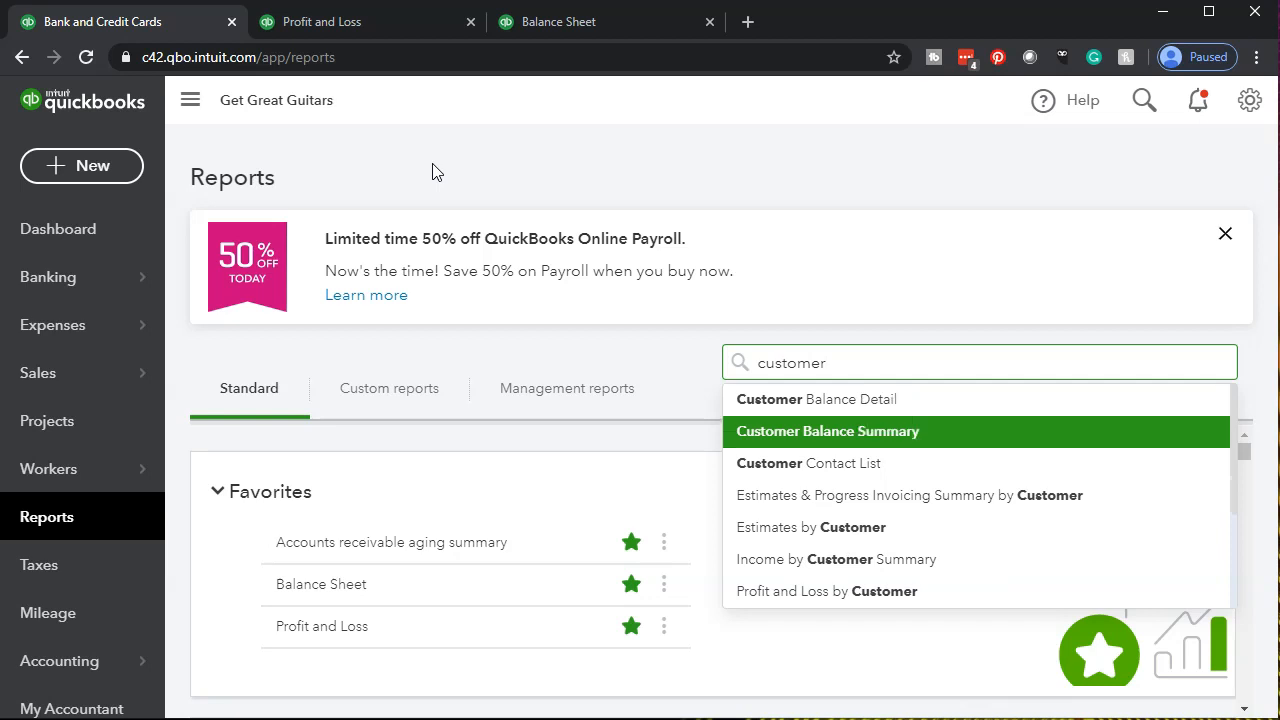
pyautogui.press('Up')
pyautogui.press('Return')
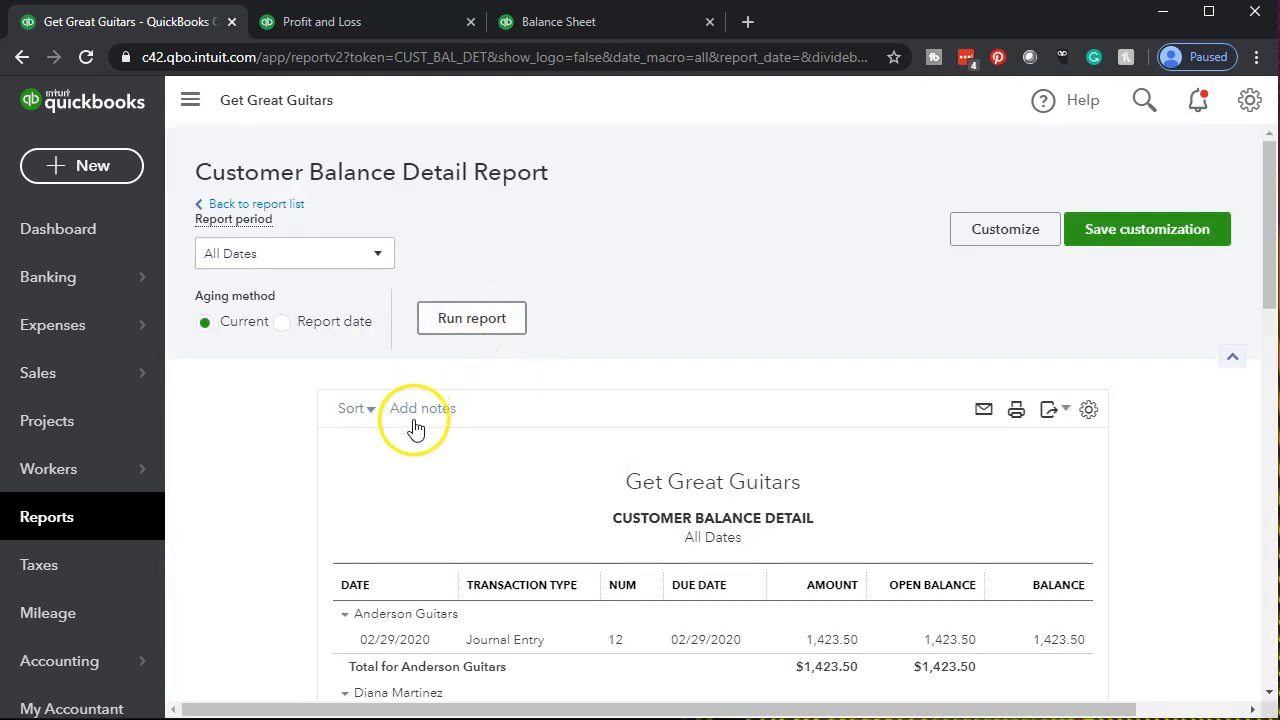
# Review the new invoices and the total in the Customer Balance Detail report and compare it with Accounts Receivable on the Balance Sheet
pyautogui.scroll(-3, 415, 428)
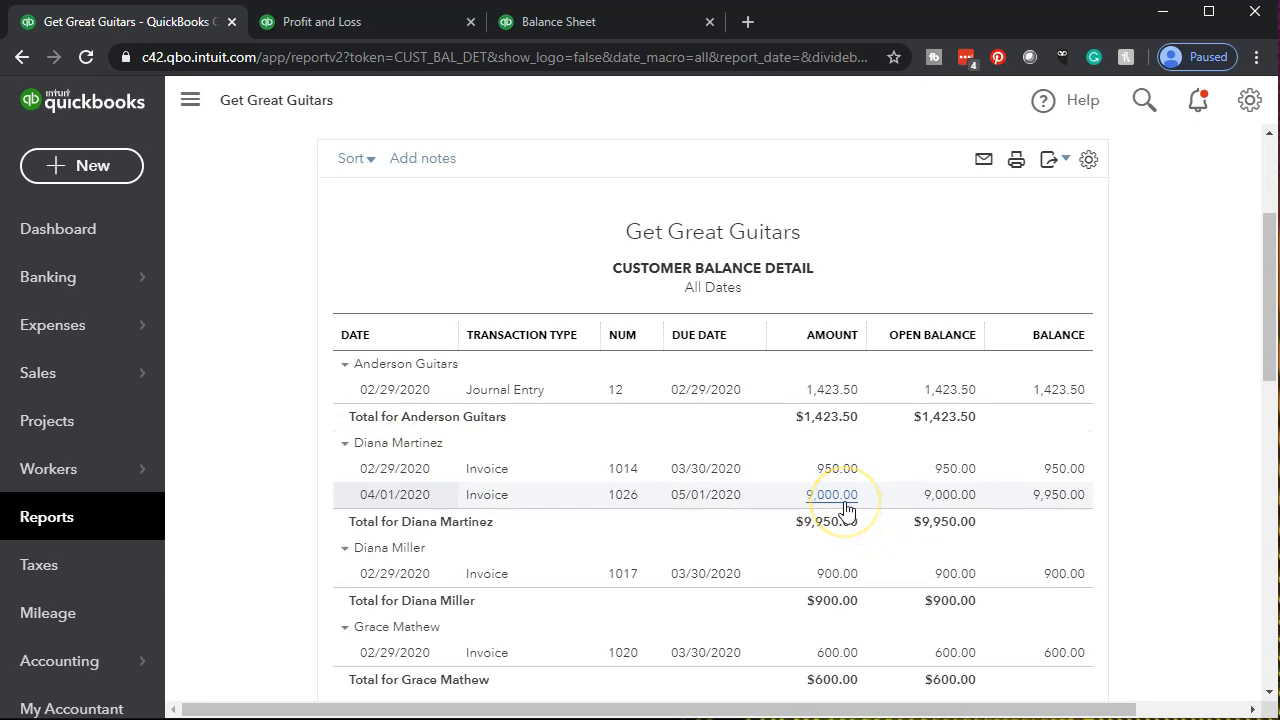
pyautogui.scroll(-3, 845, 510)
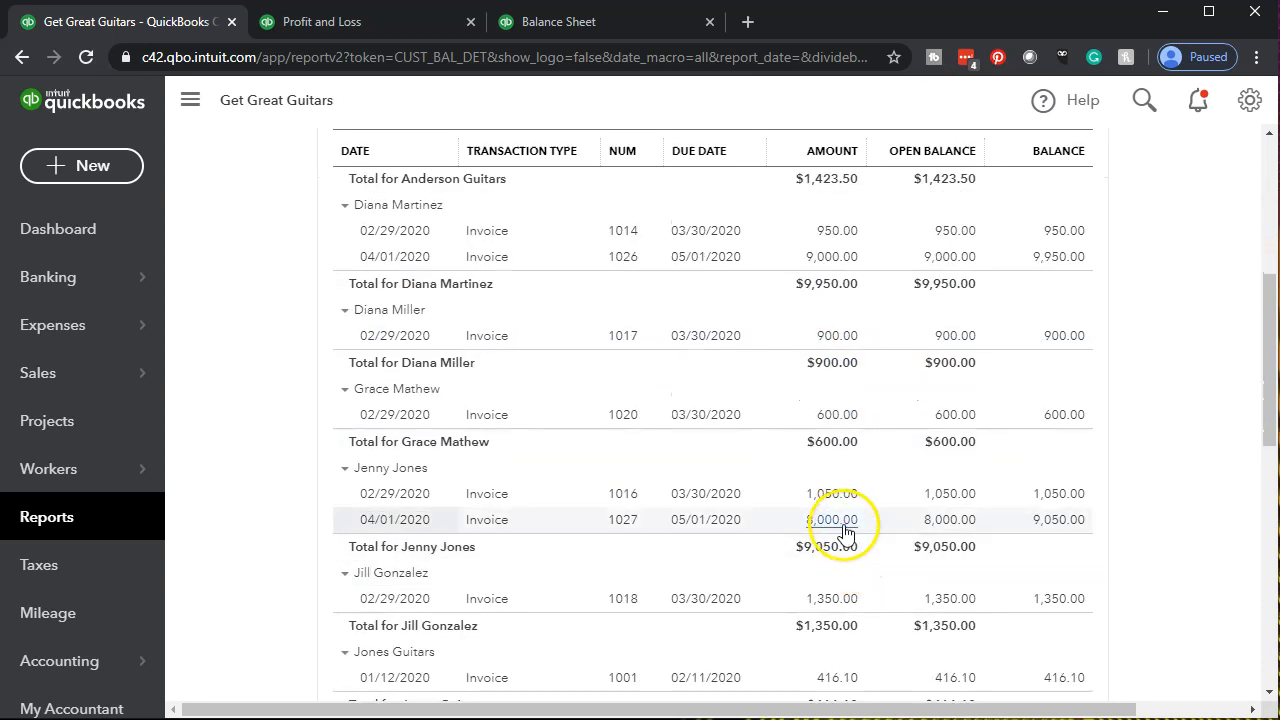
pyautogui.scroll(-10, 845, 530)
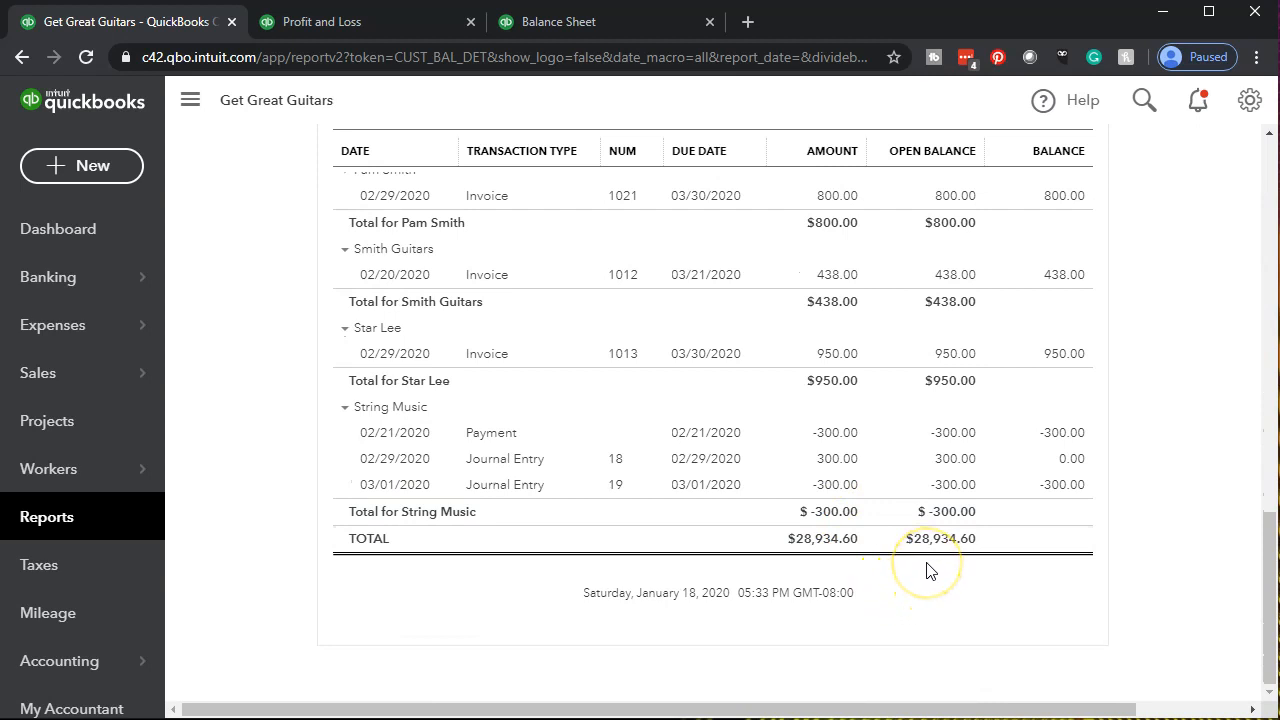
pyautogui.click(597, 23)
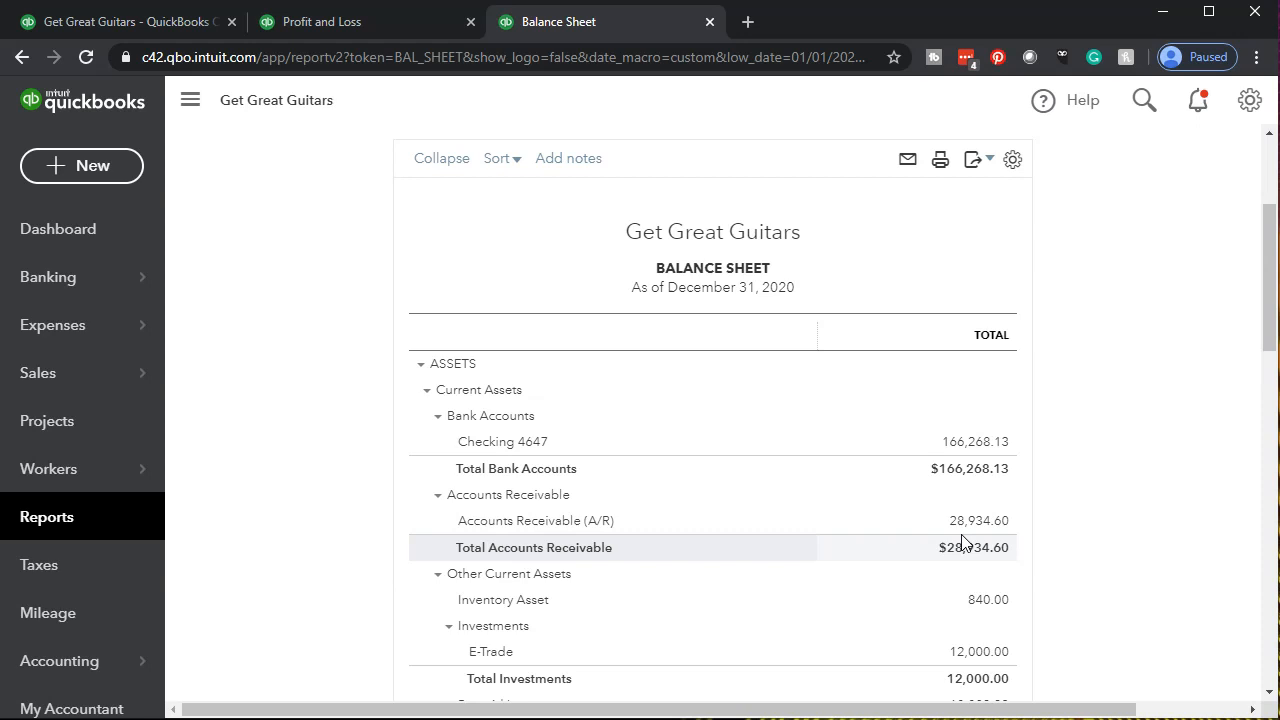
pyautogui.click(952, 597)
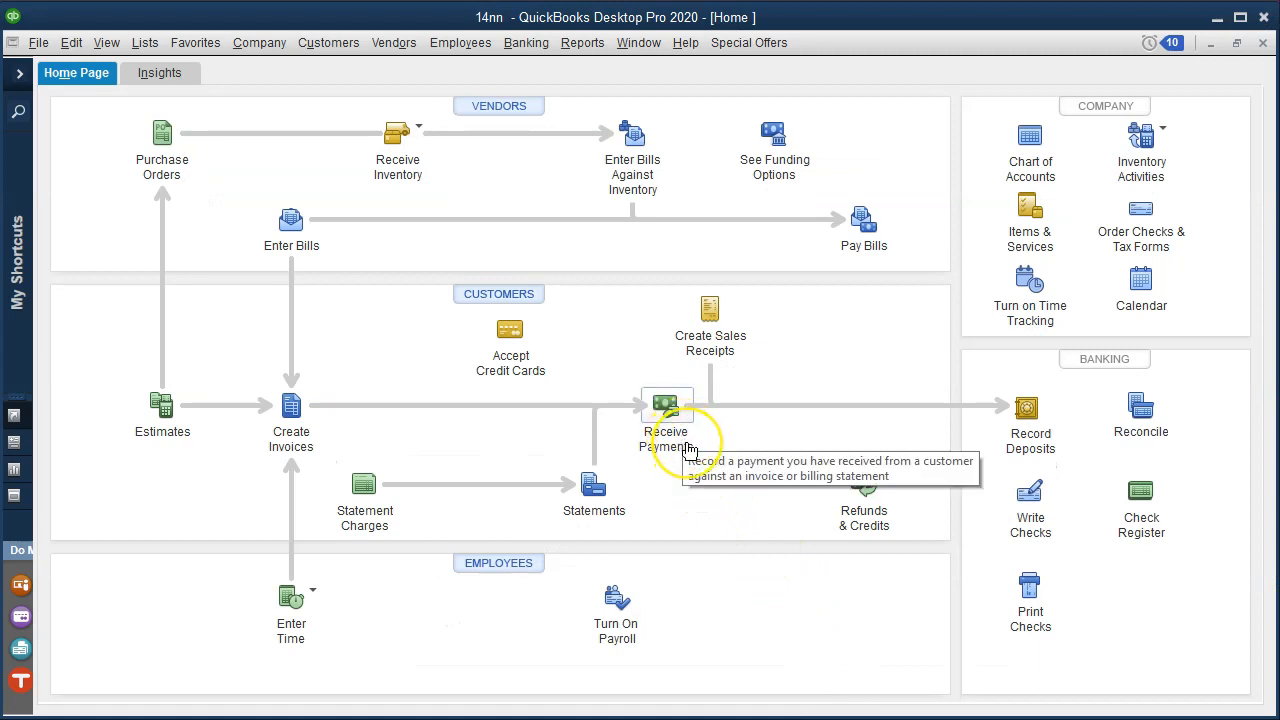
pyautogui.click(692, 439)
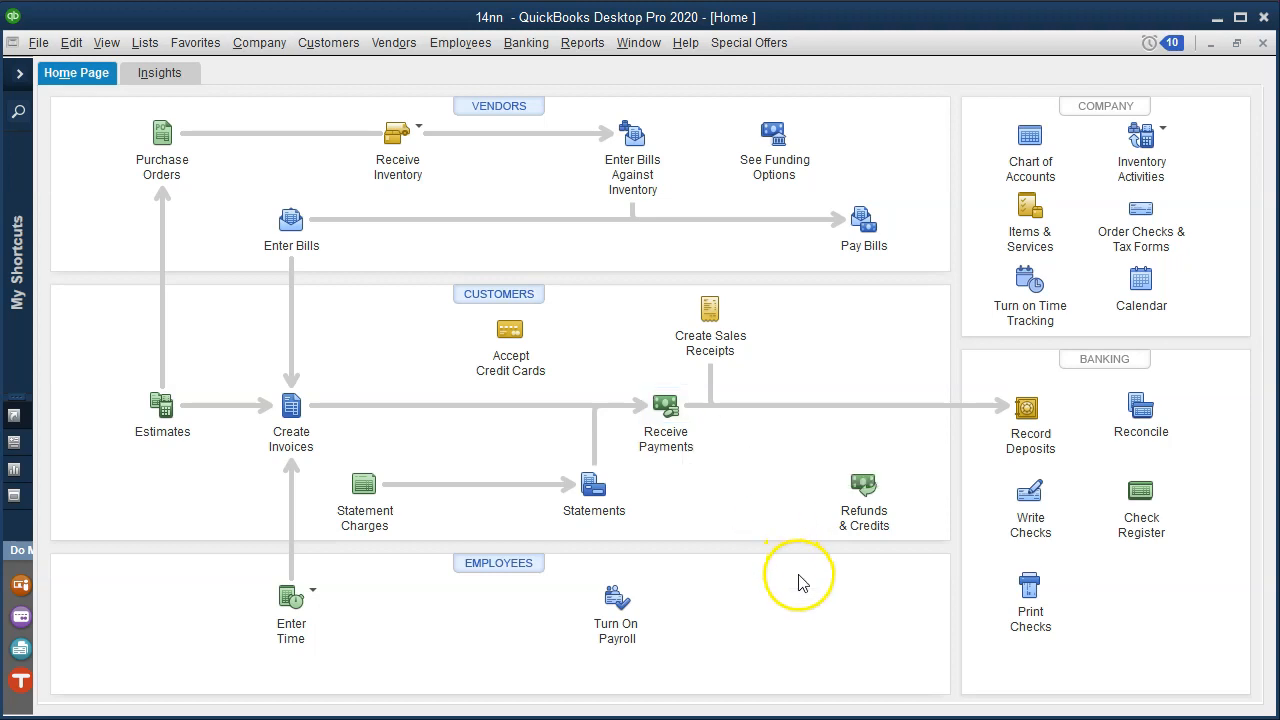
pyautogui.moveTo(927, 719)
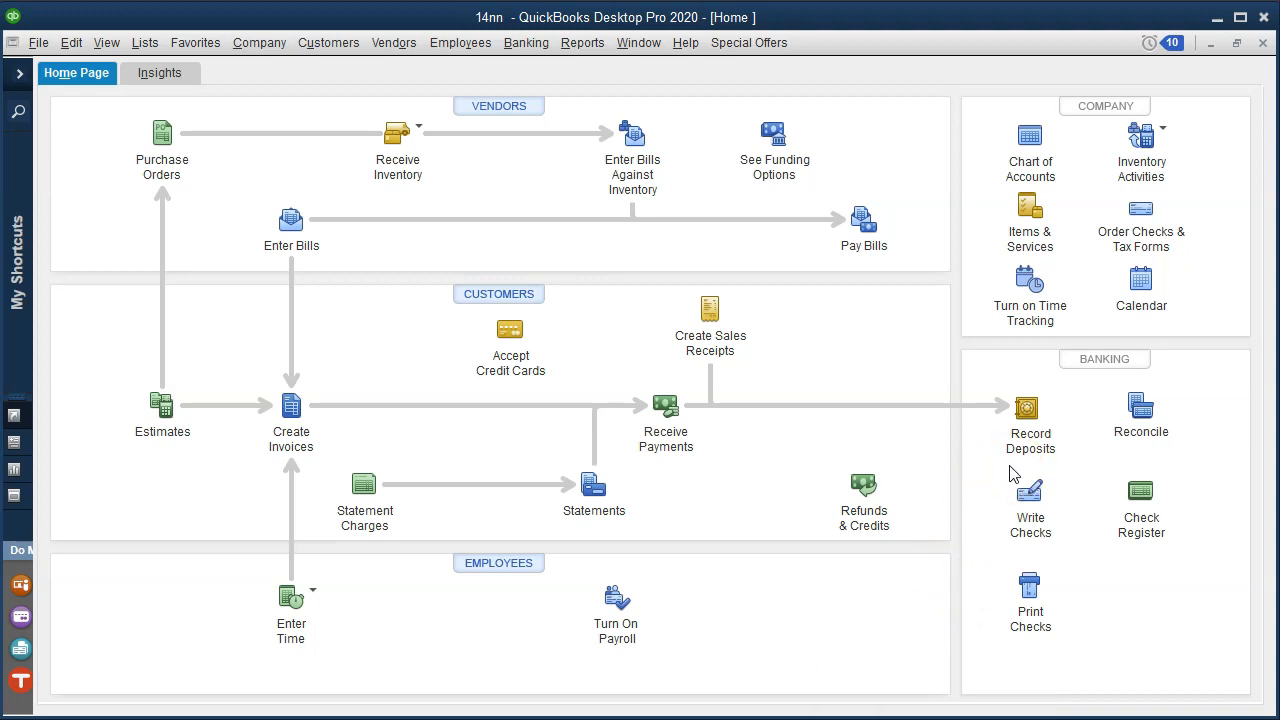
# Switch to QuickBooks Online in the browser and start receiving an invoice payment from the customer billed 9,000.00
pyautogui.hotkey('alt', 'Tab')
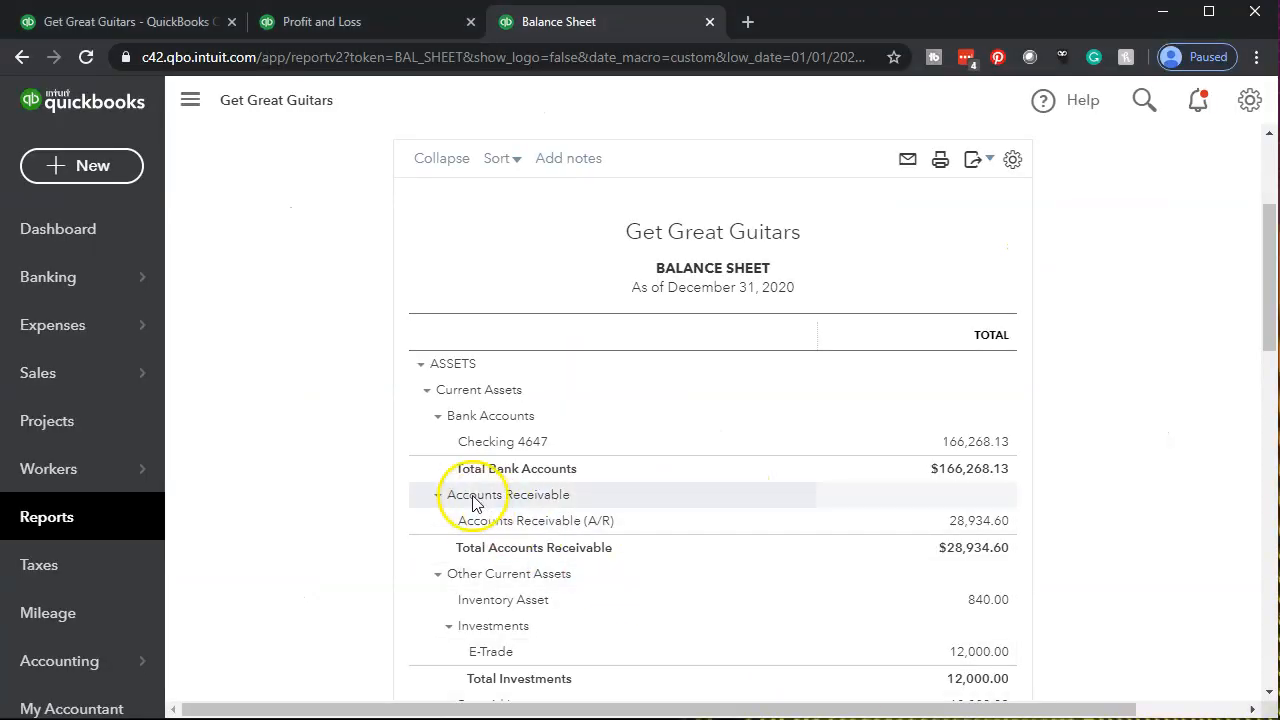
pyautogui.click(106, 152)
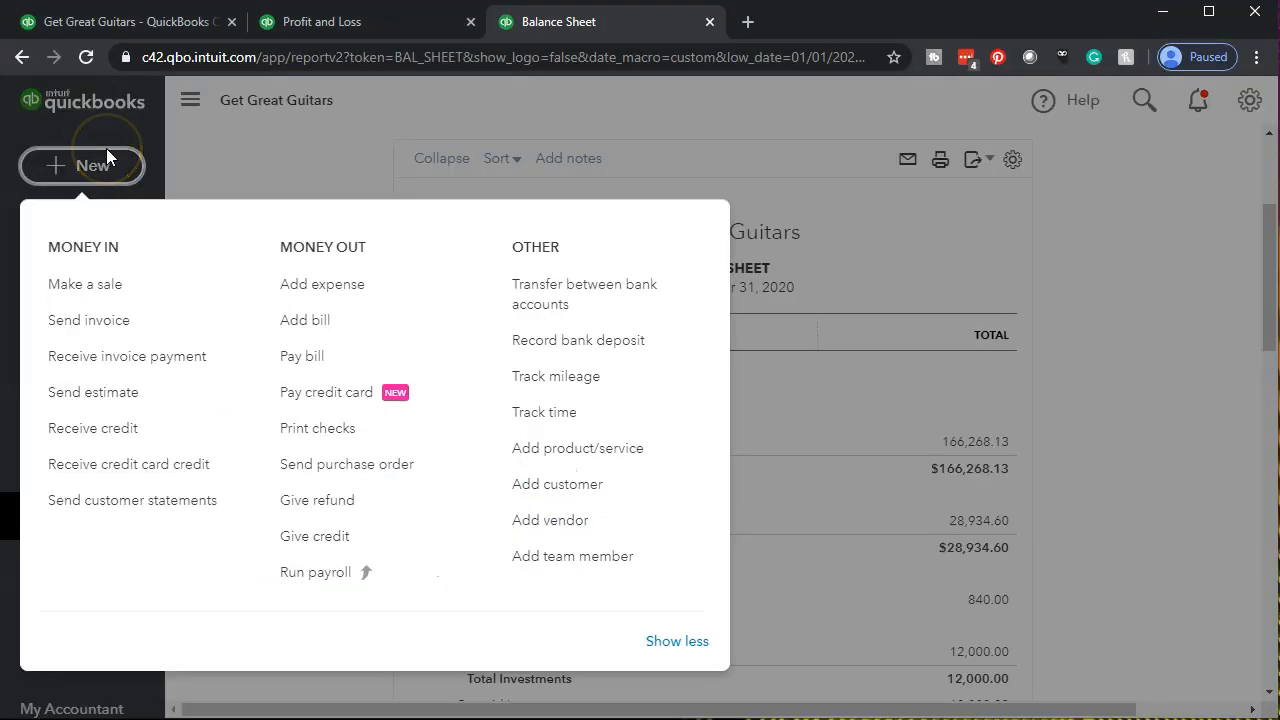
pyautogui.click(120, 368)
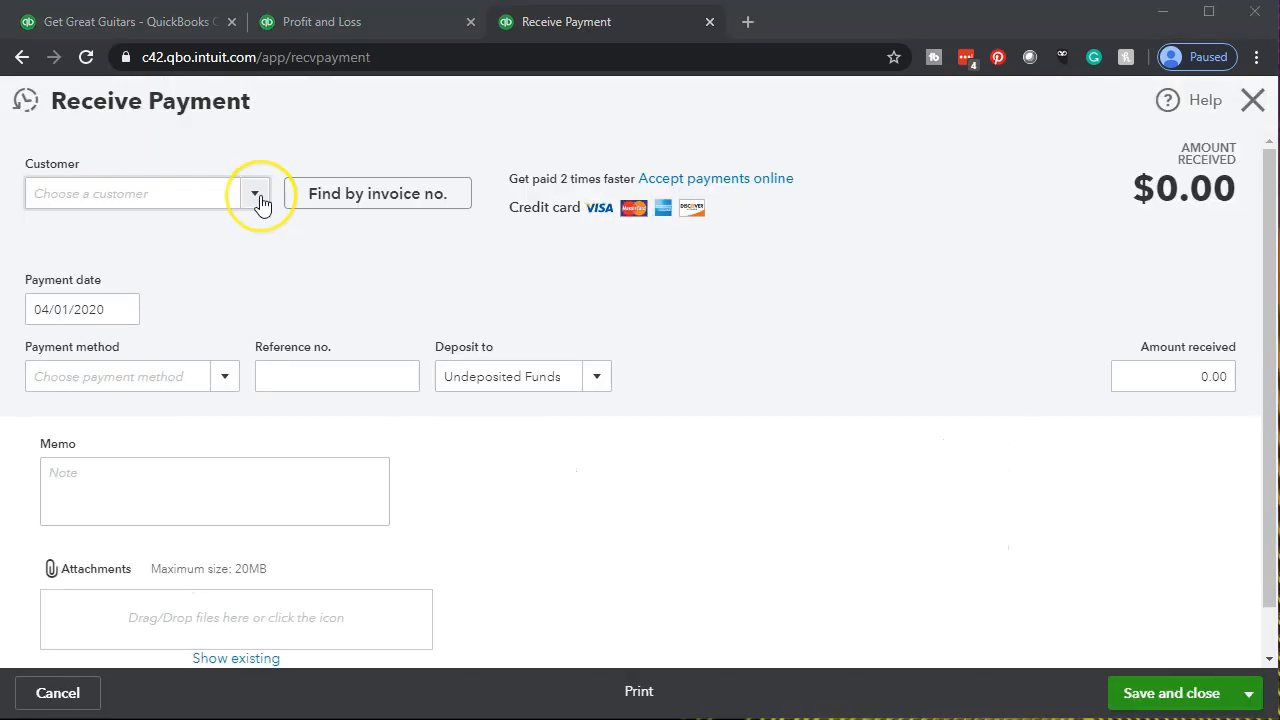
pyautogui.click(260, 202)
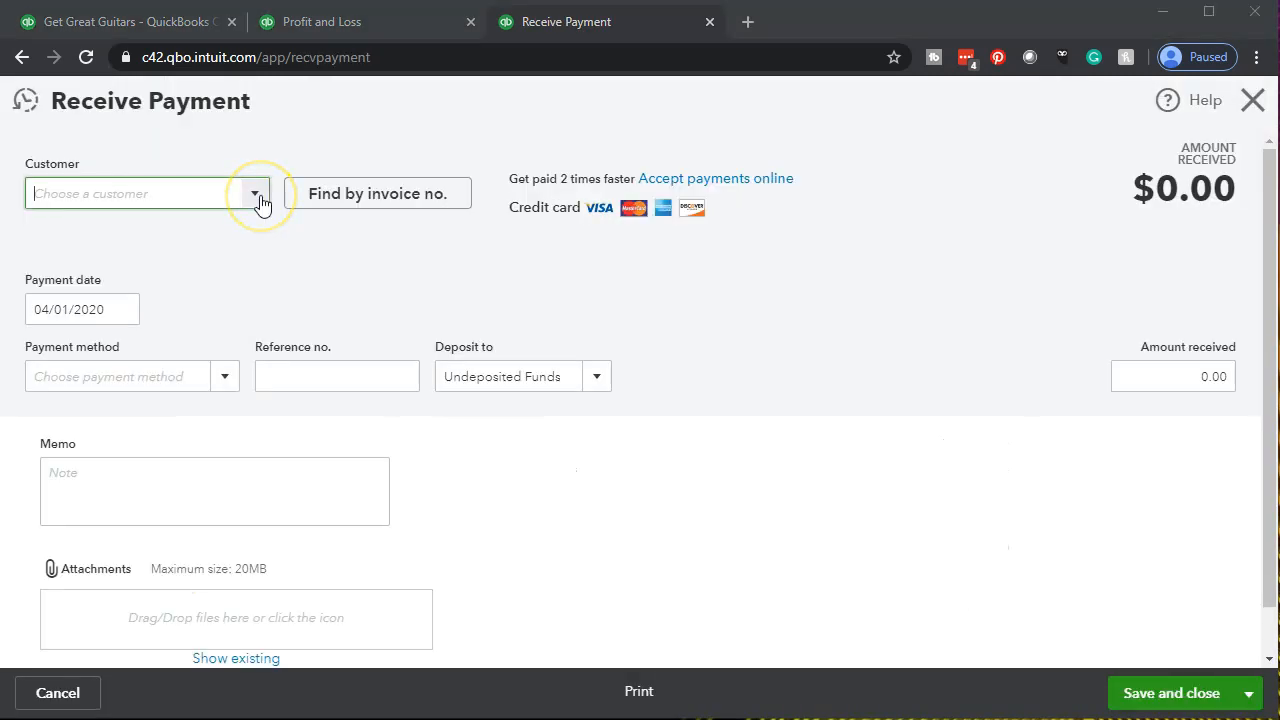
pyautogui.click(162, 350)
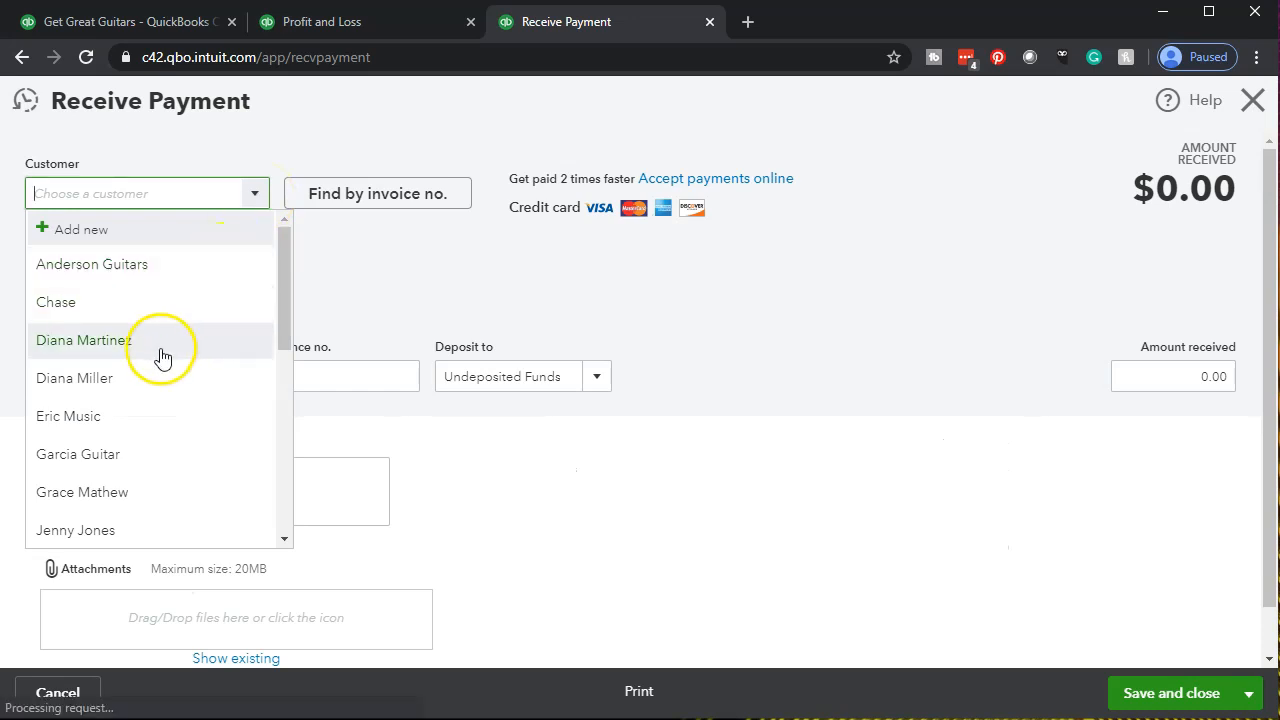
pyautogui.click(162, 350)
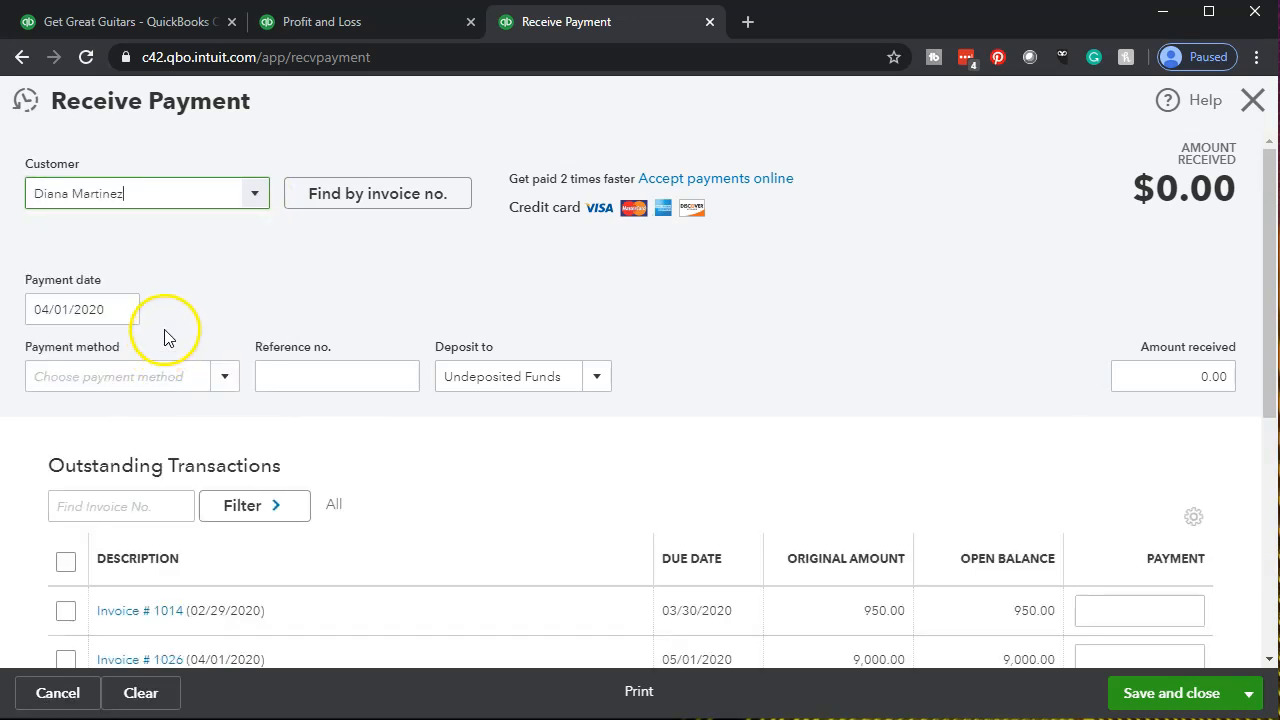
# Date the payment 04/02/2020 and apply it in full to the 9,000.00 invoice dated 04/01/2020
pyautogui.click(112, 309)
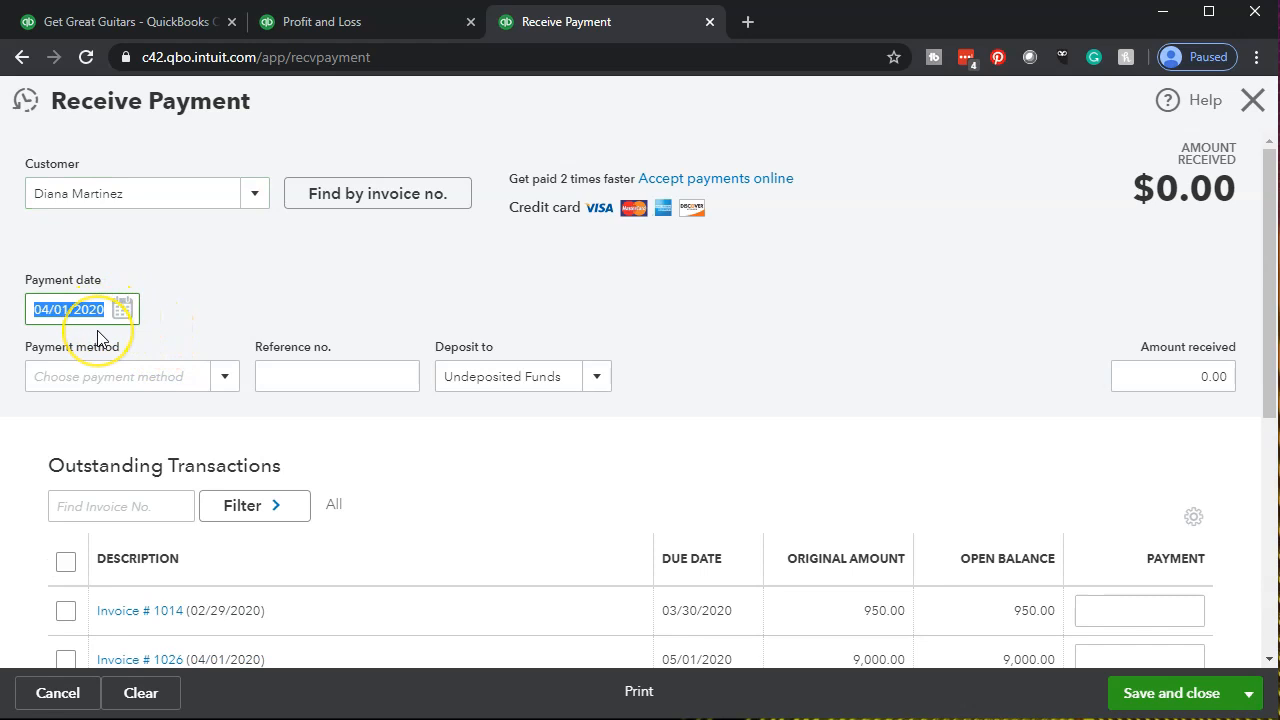
pyautogui.press('Tab')
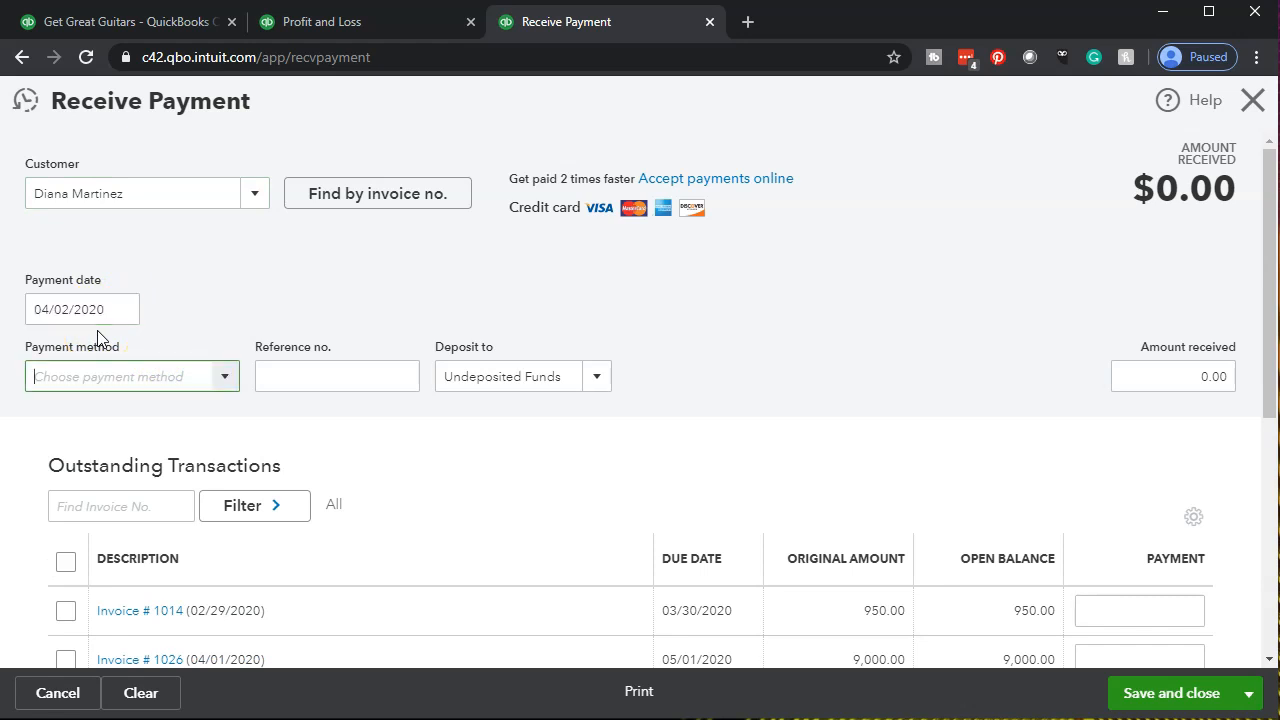
pyautogui.scroll(-1, 511, 493)
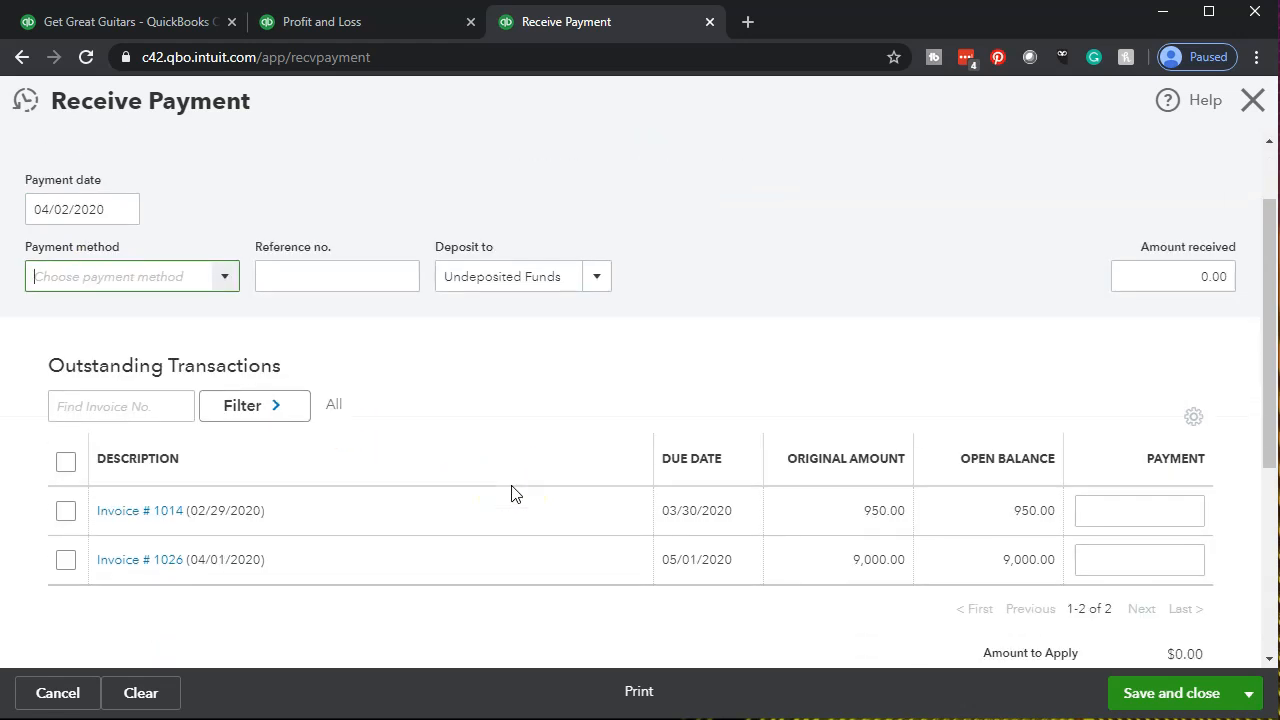
pyautogui.click(64, 563)
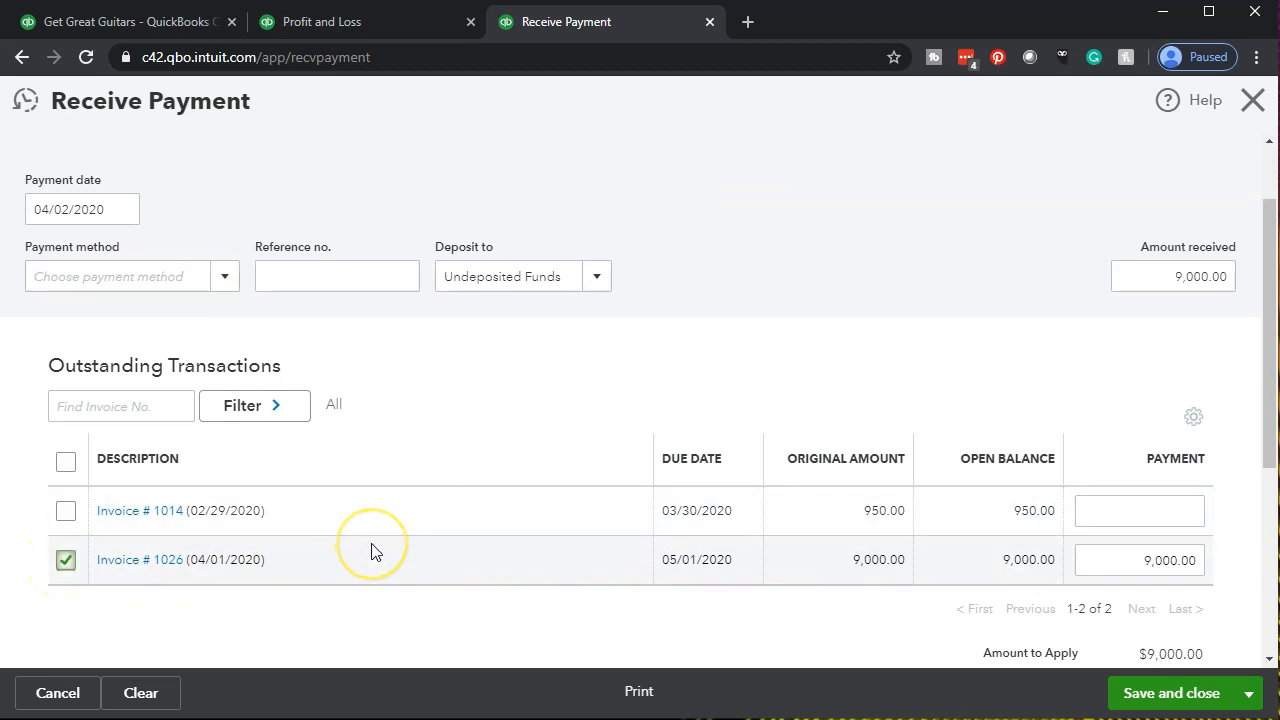
# Deposit the 9,000.00 payment to the checking account, then save it and start a new payment
pyautogui.scroll(1, 370, 551)
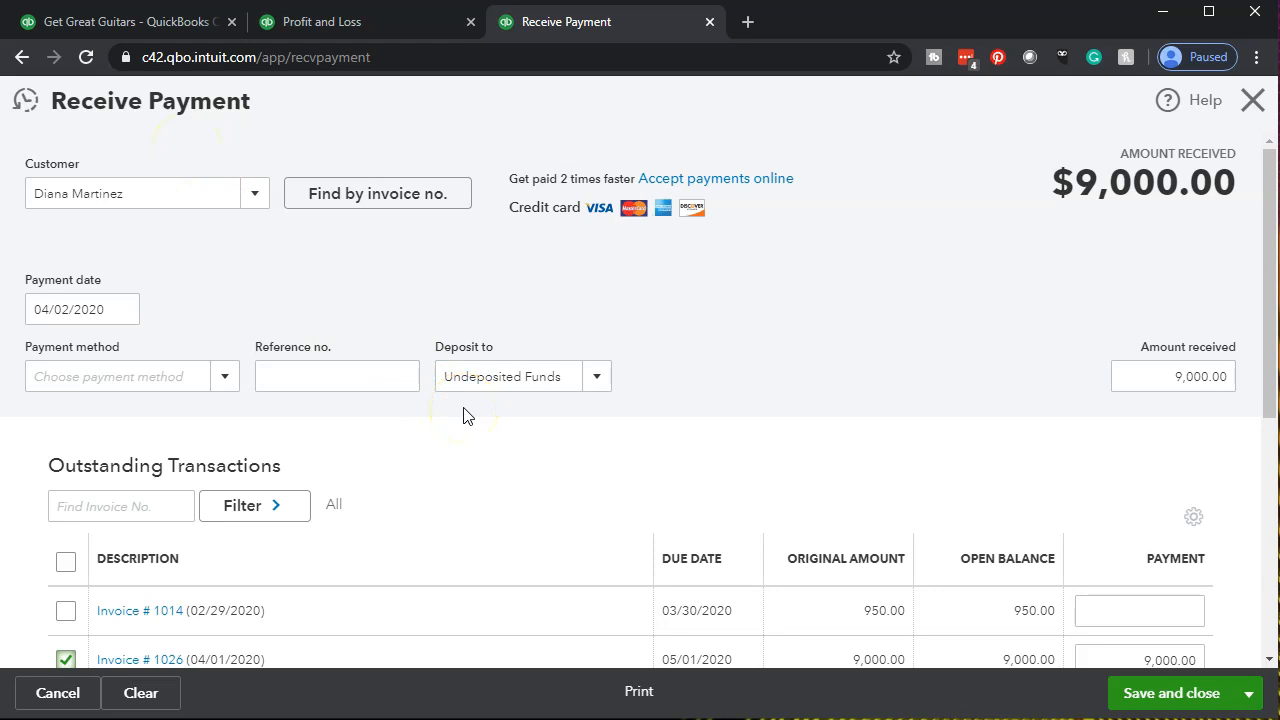
pyautogui.click(588, 385)
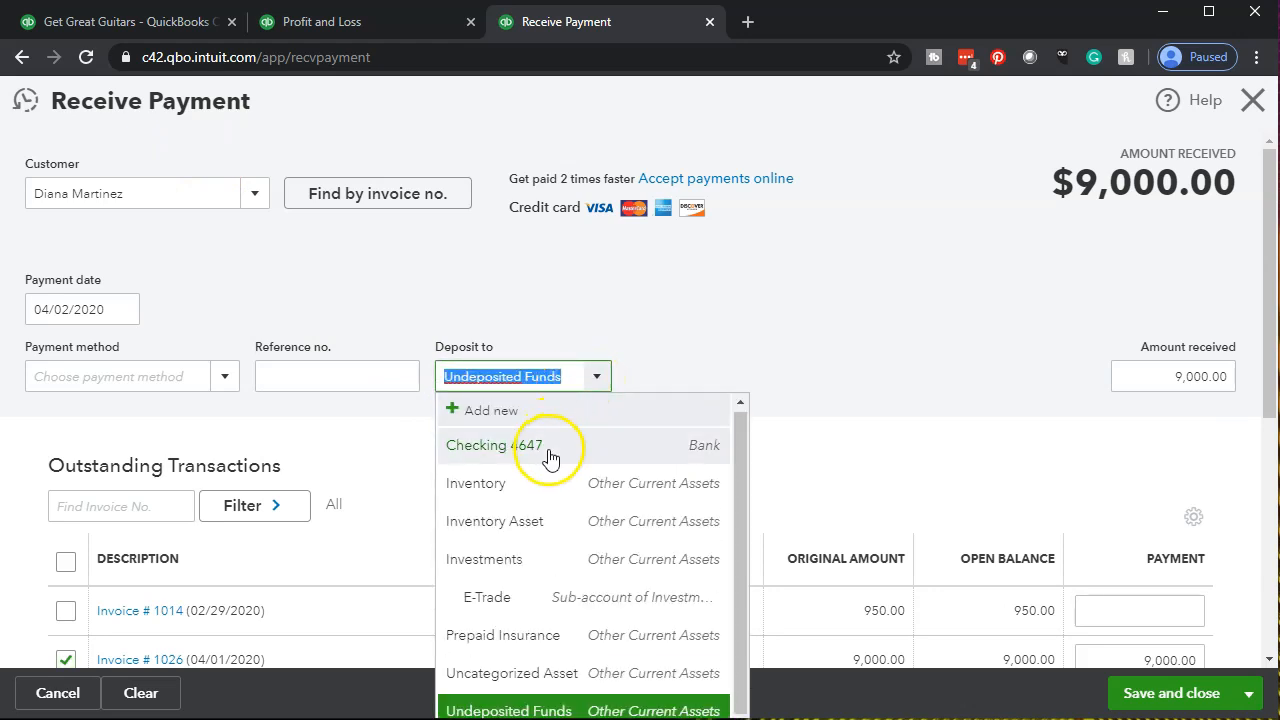
pyautogui.click(849, 281)
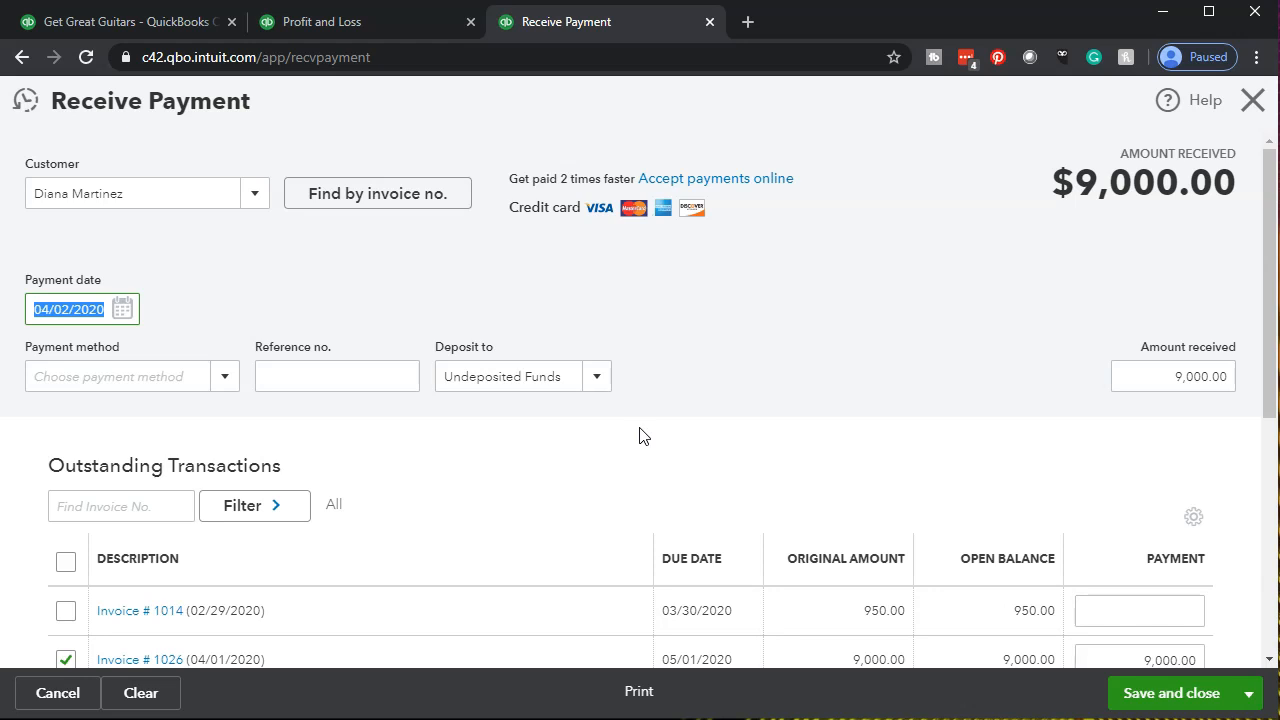
pyautogui.click(594, 378)
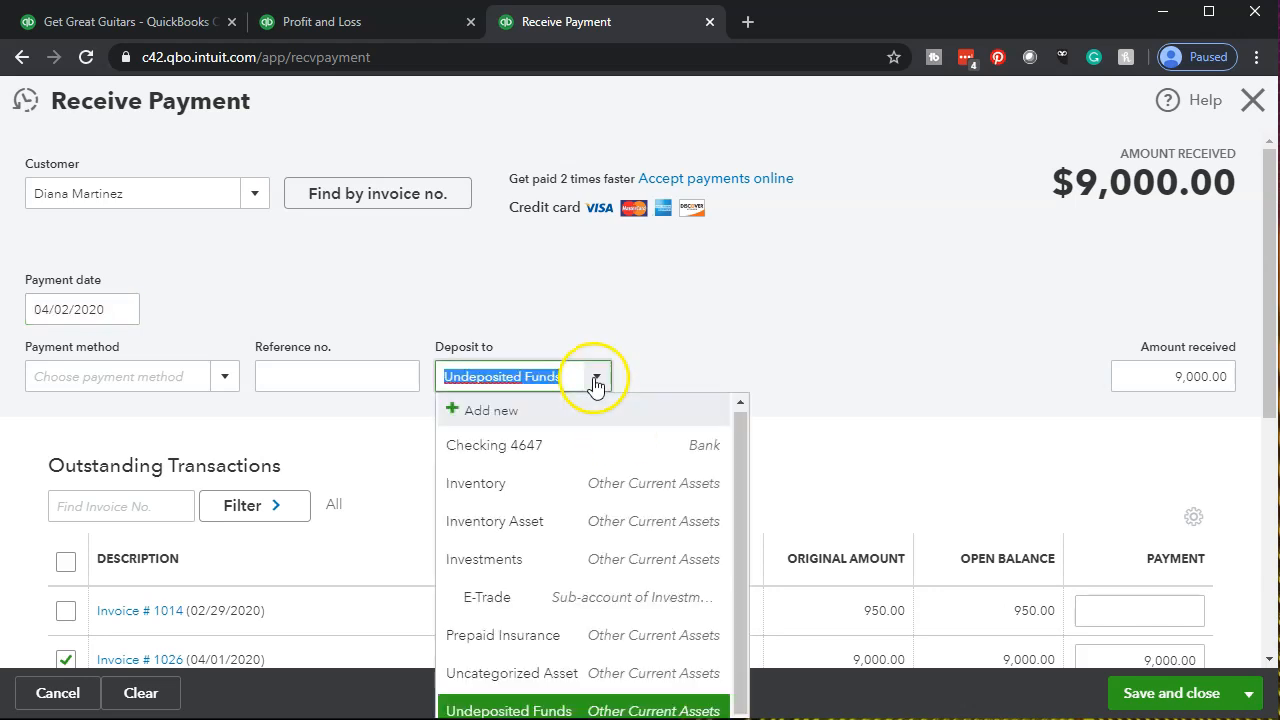
pyautogui.click(558, 450)
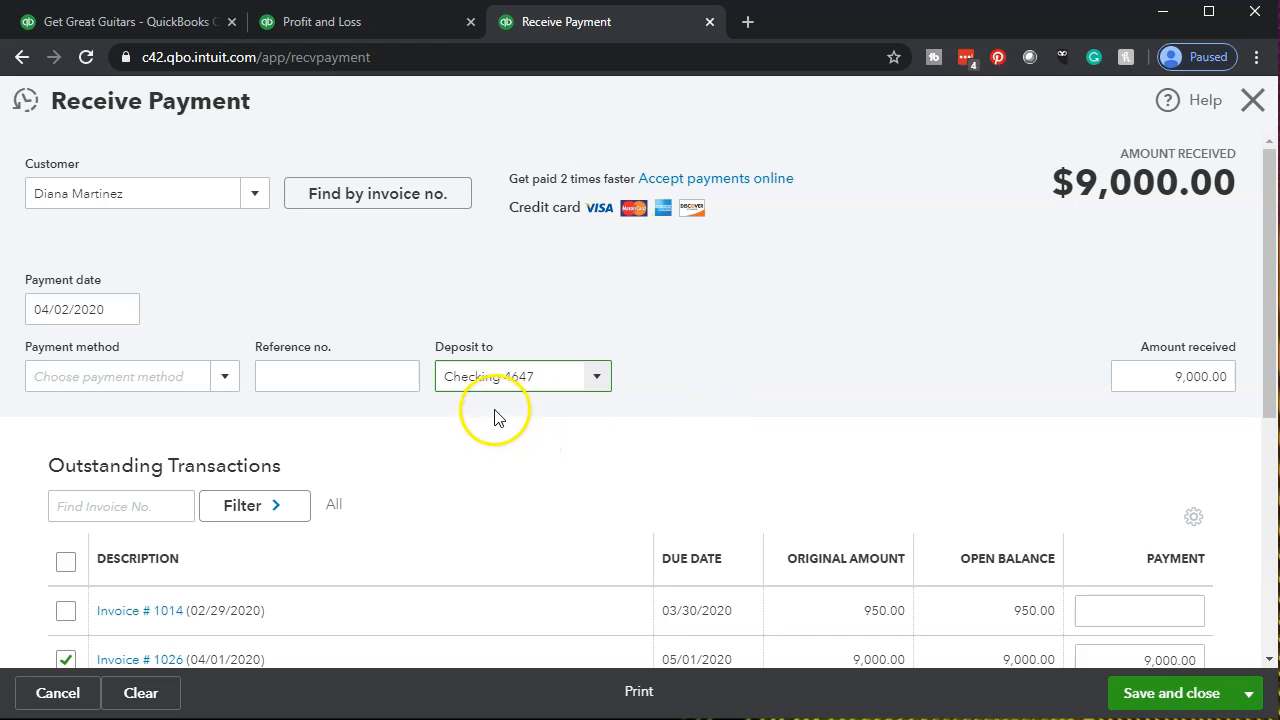
pyautogui.click(1249, 694)
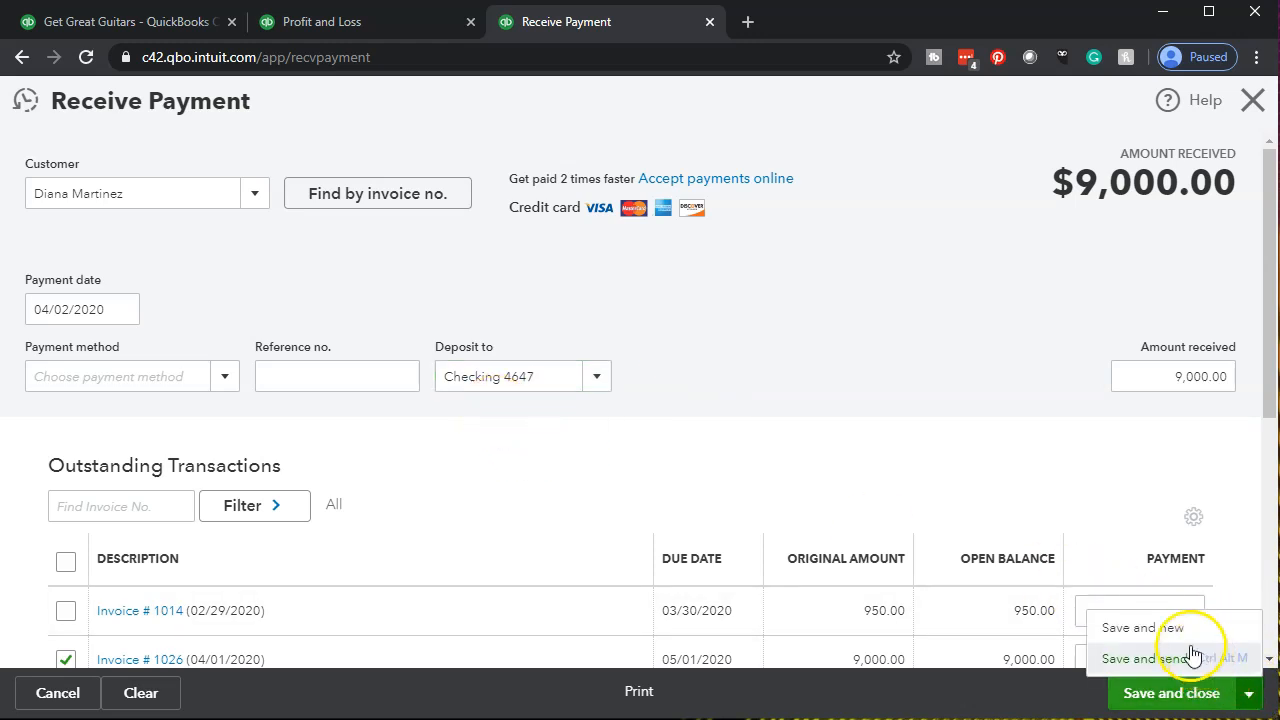
pyautogui.click(1144, 628)
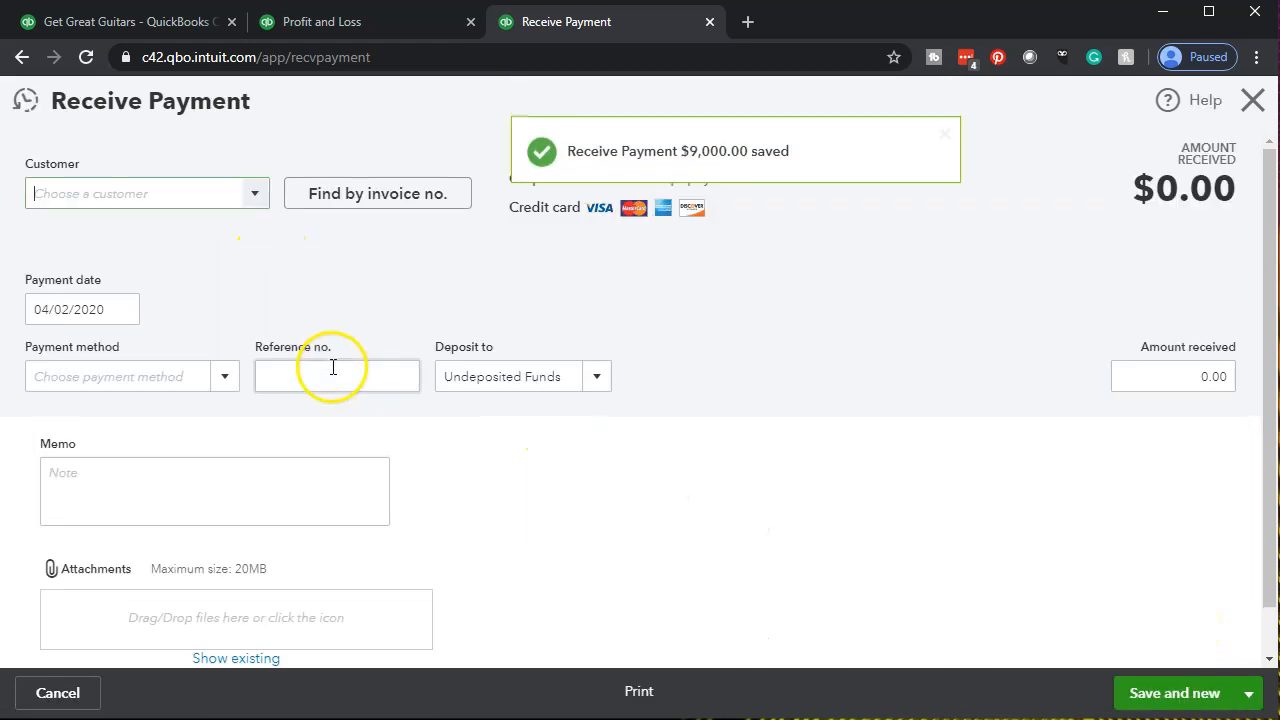
# Select the customer billed 8,000.00 and apply the payment in full to the 8,000.00 invoice dated 04/01/2020
pyautogui.click(252, 197)
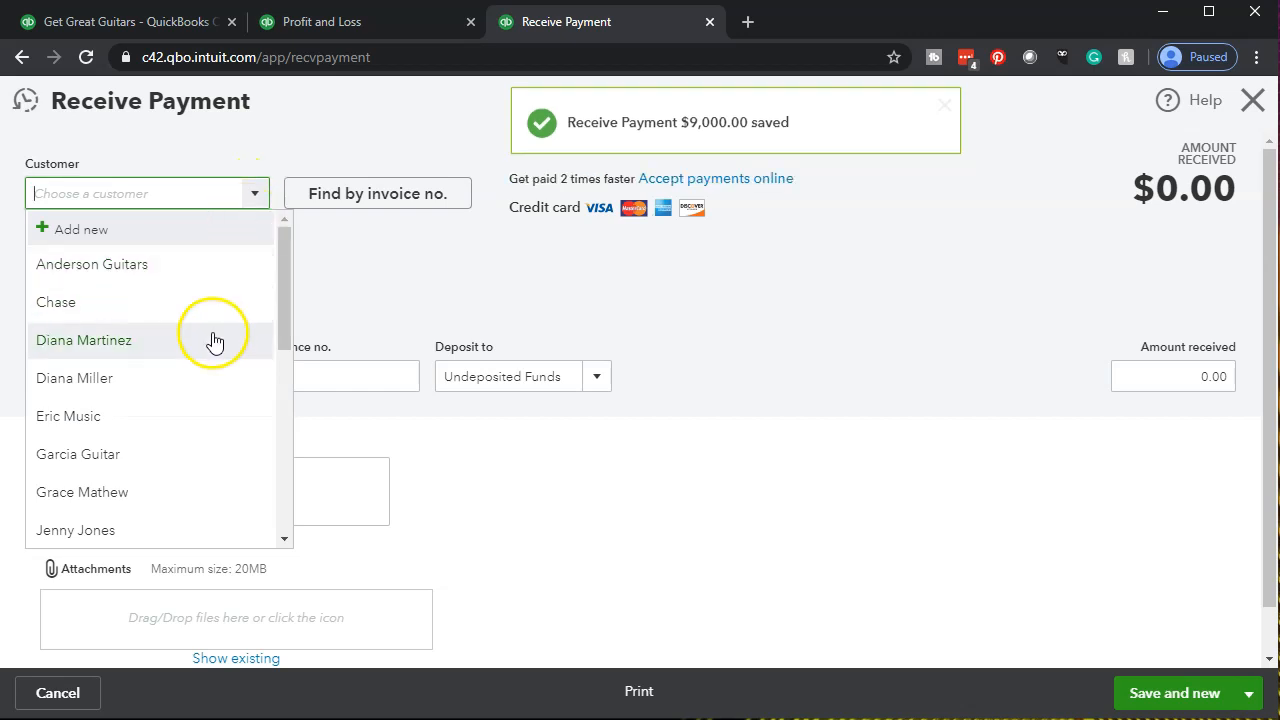
pyautogui.scroll(-2, 190, 452)
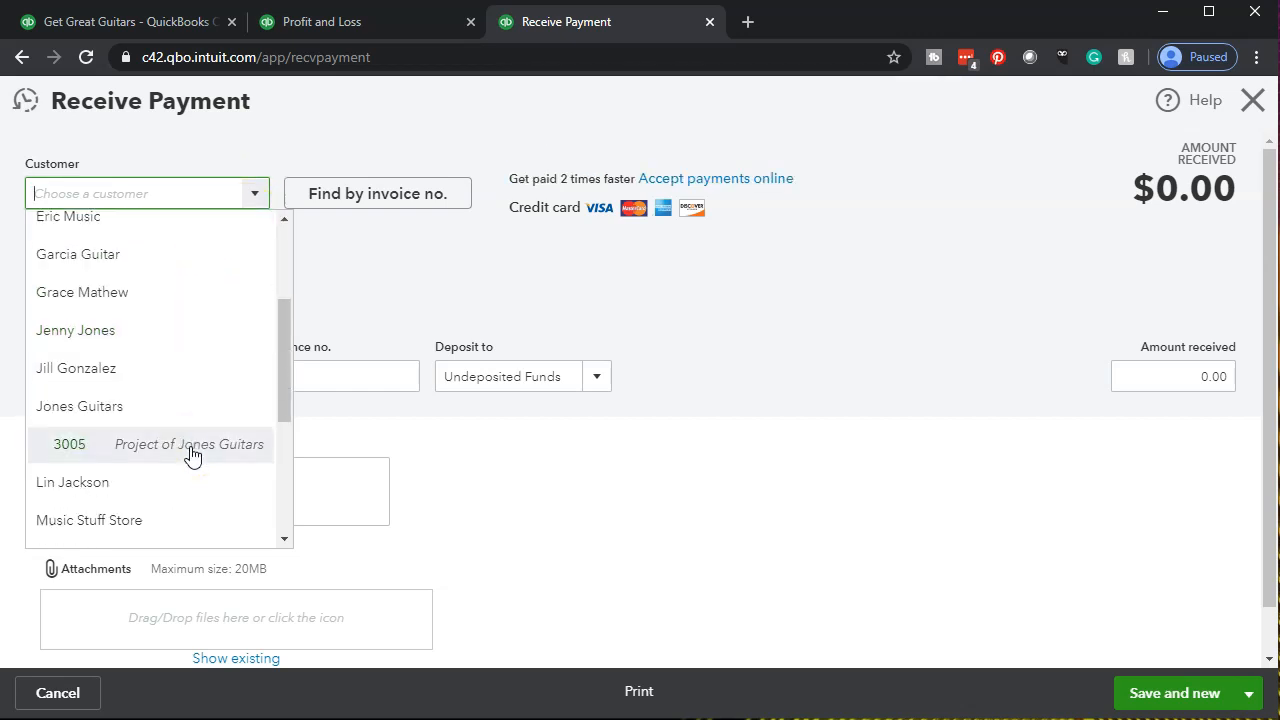
pyautogui.click(75, 330)
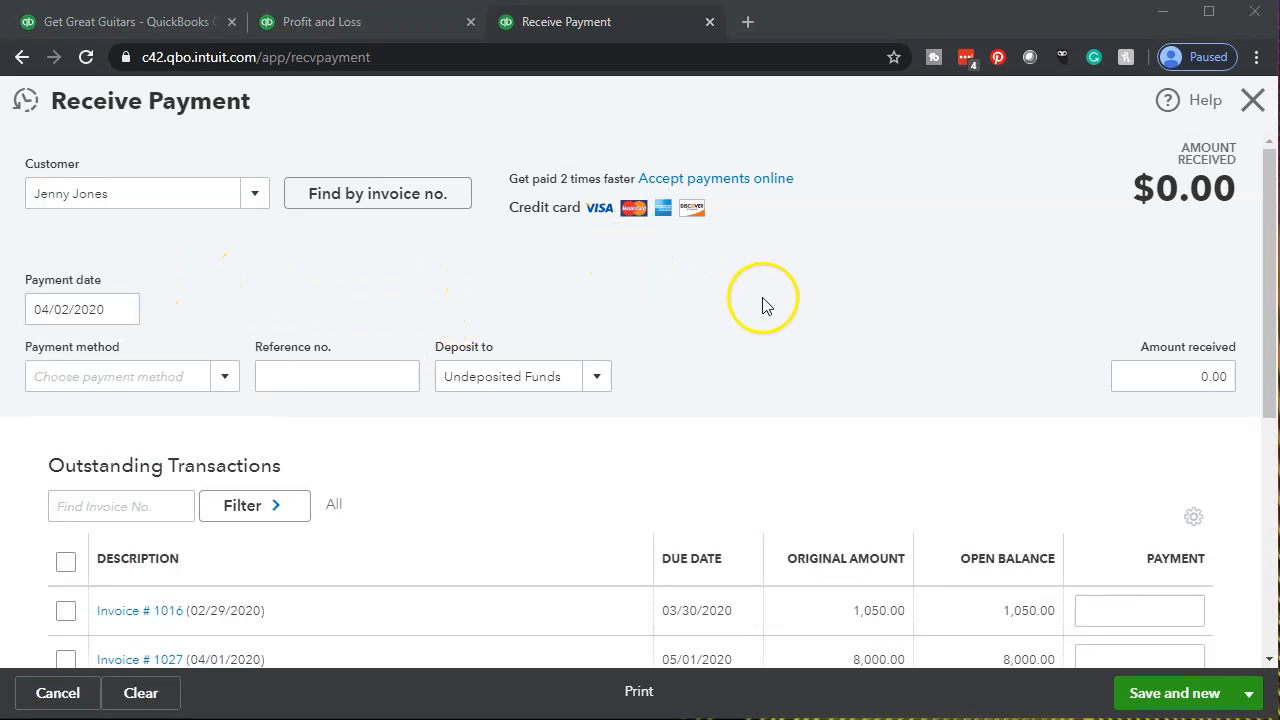
pyautogui.scroll(-1, 762, 306)
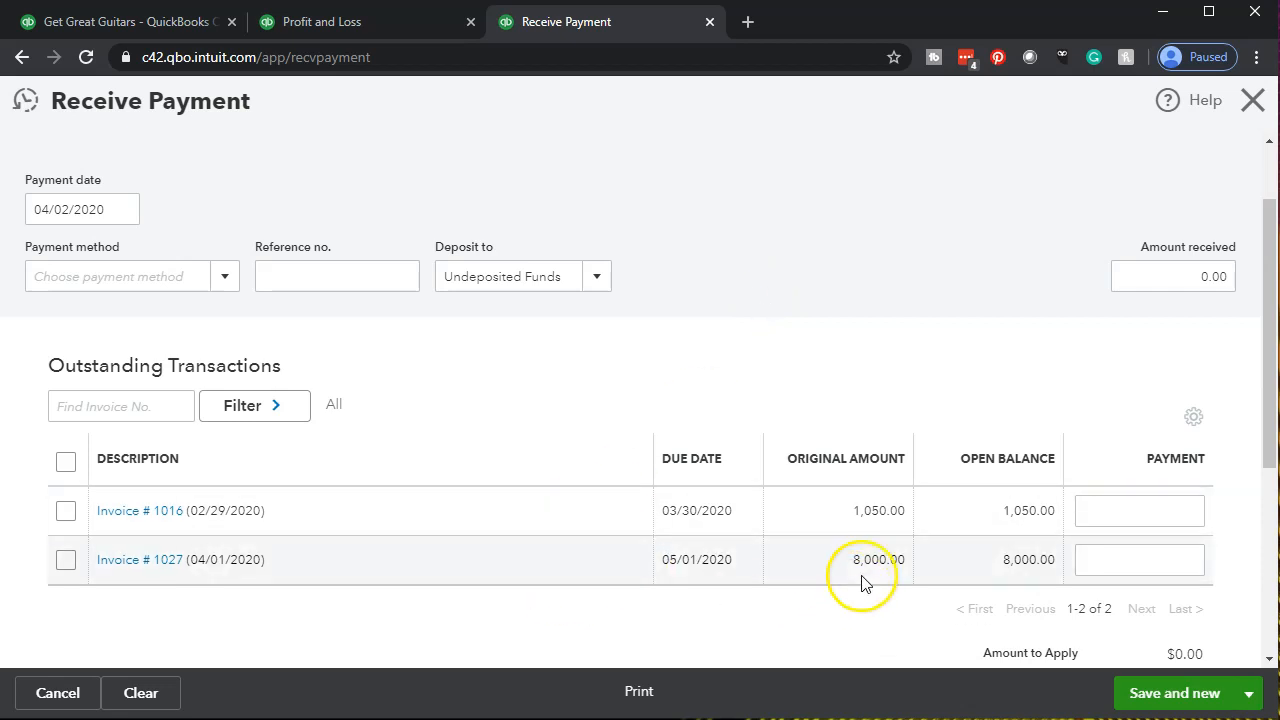
pyautogui.click(66, 562)
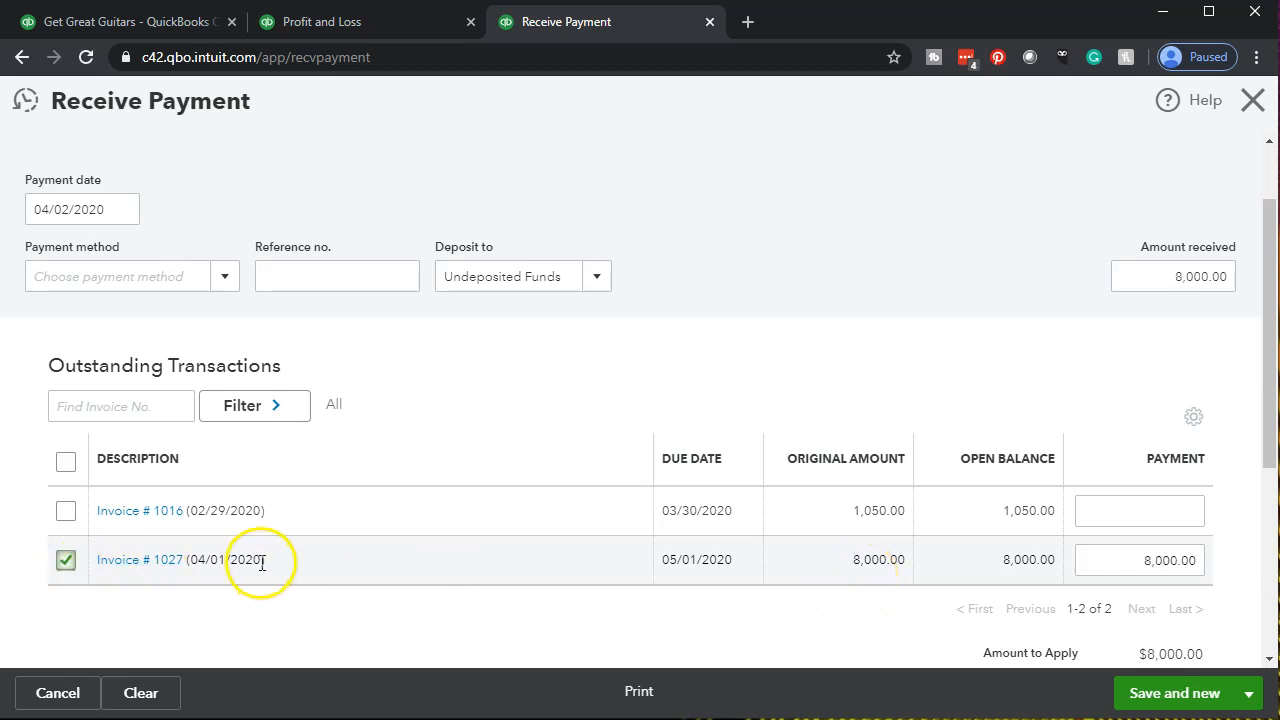
# Deposit the 8,000.00 payment to the checking account, then save and close the payment form
pyautogui.scroll(1, 316, 530)
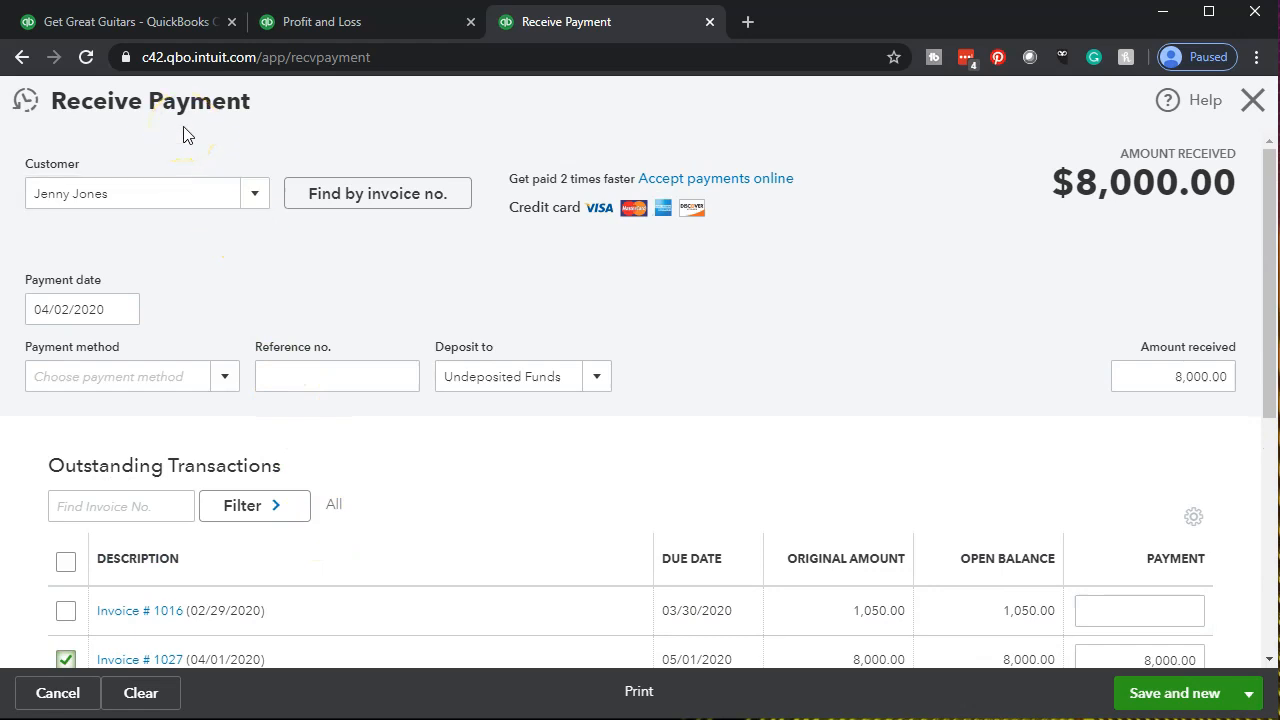
pyautogui.click(601, 379)
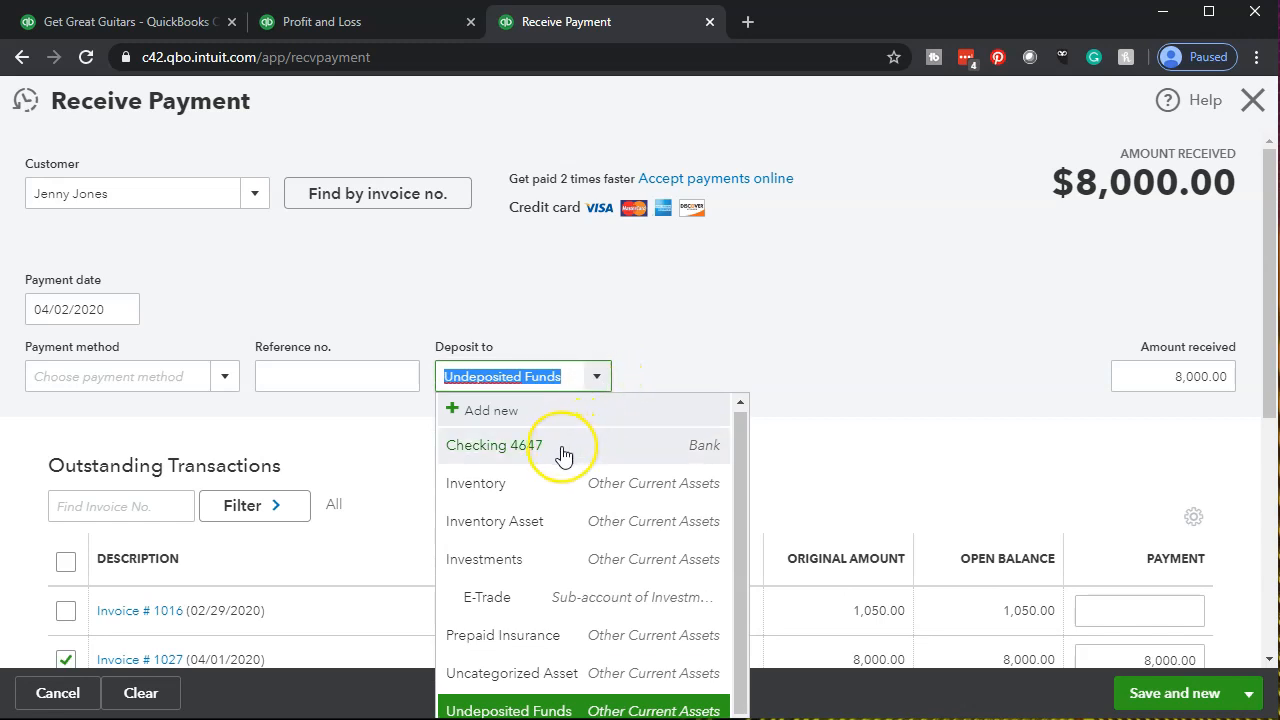
pyautogui.click(563, 455)
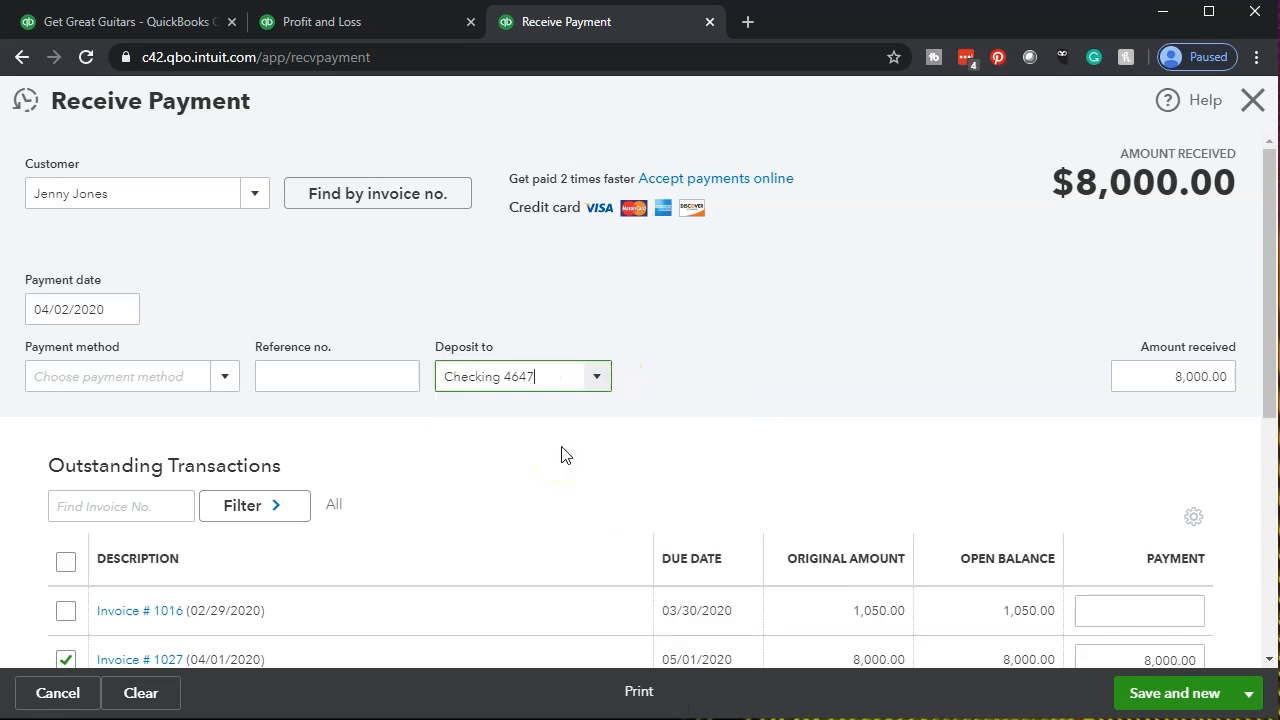
pyautogui.click(757, 381)
pyautogui.scroll(-2, 766, 378)
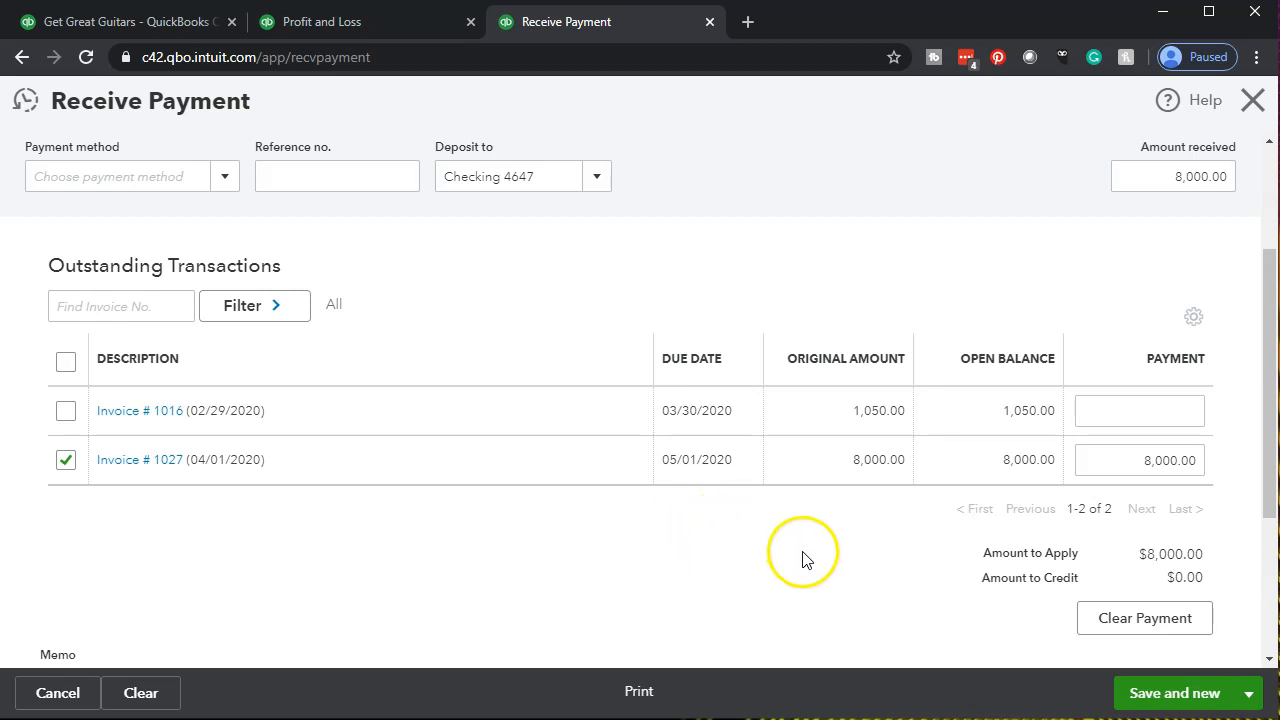
pyautogui.click(1248, 693)
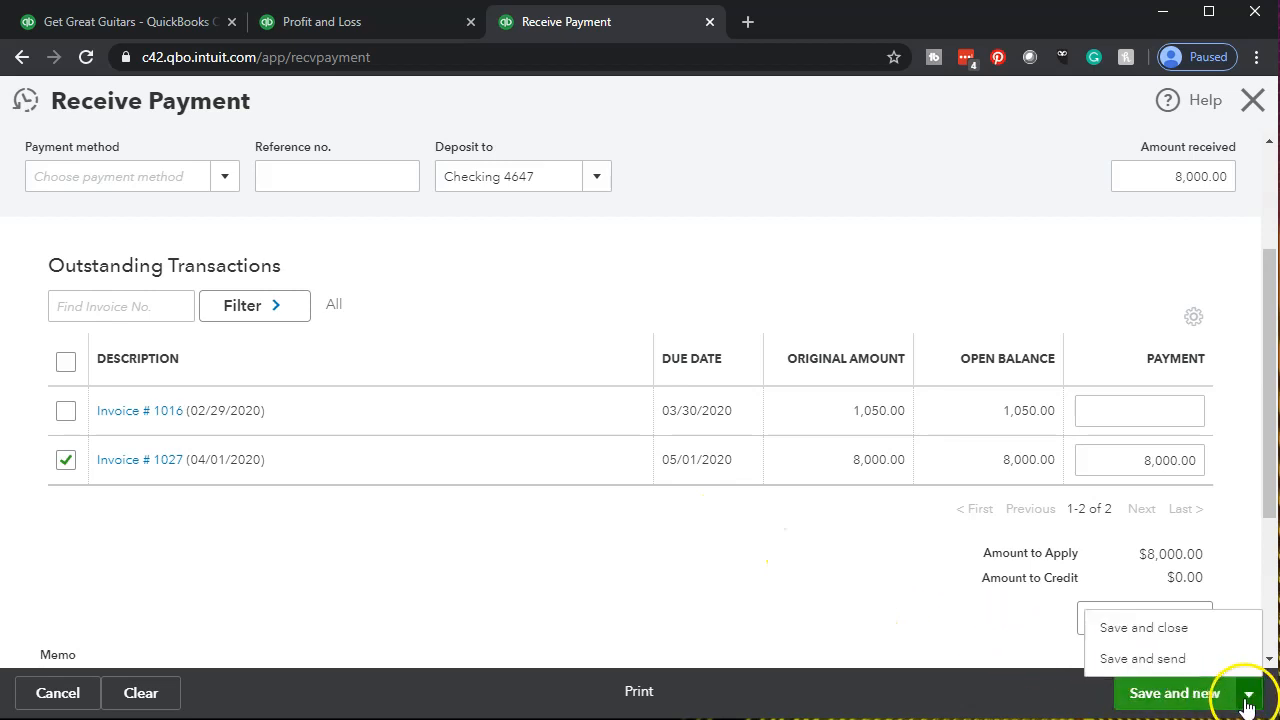
pyautogui.click(1150, 627)
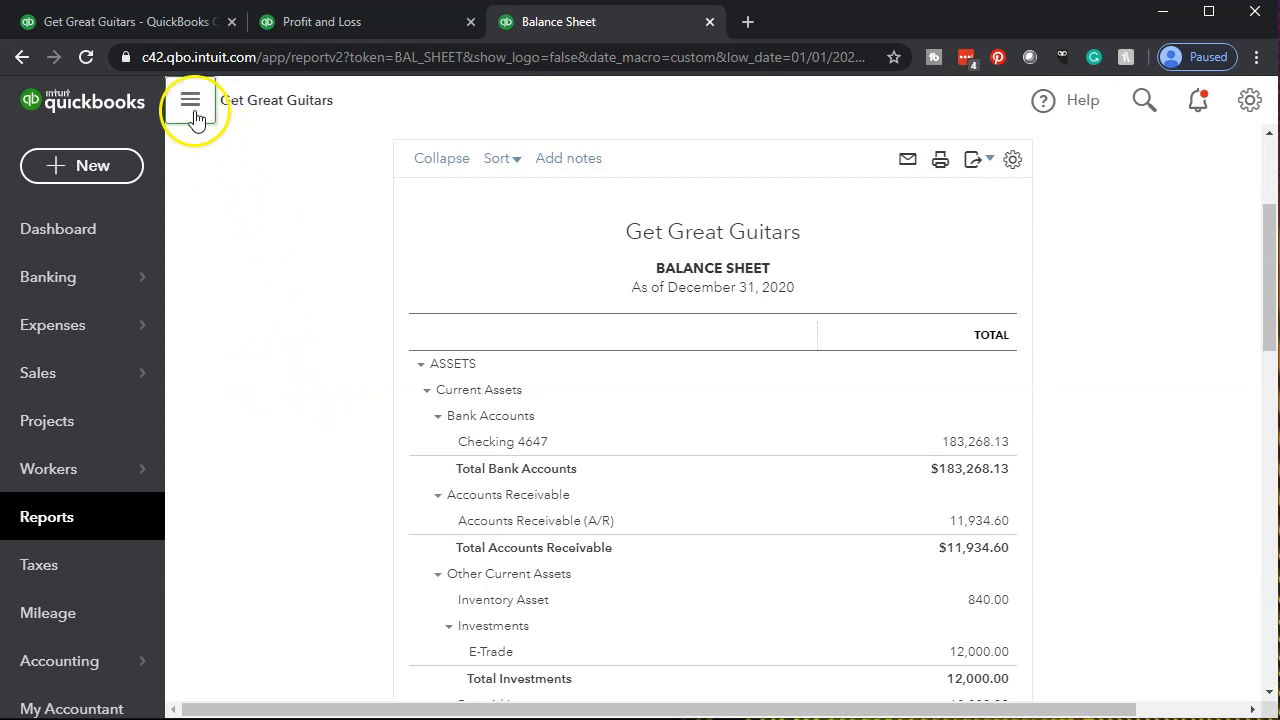
# Open the transactions behind Accounts Receivable on the Balance Sheet and examine the 04/02/2020 payments against the 04/01/2020 invoices
pyautogui.click(190, 108)
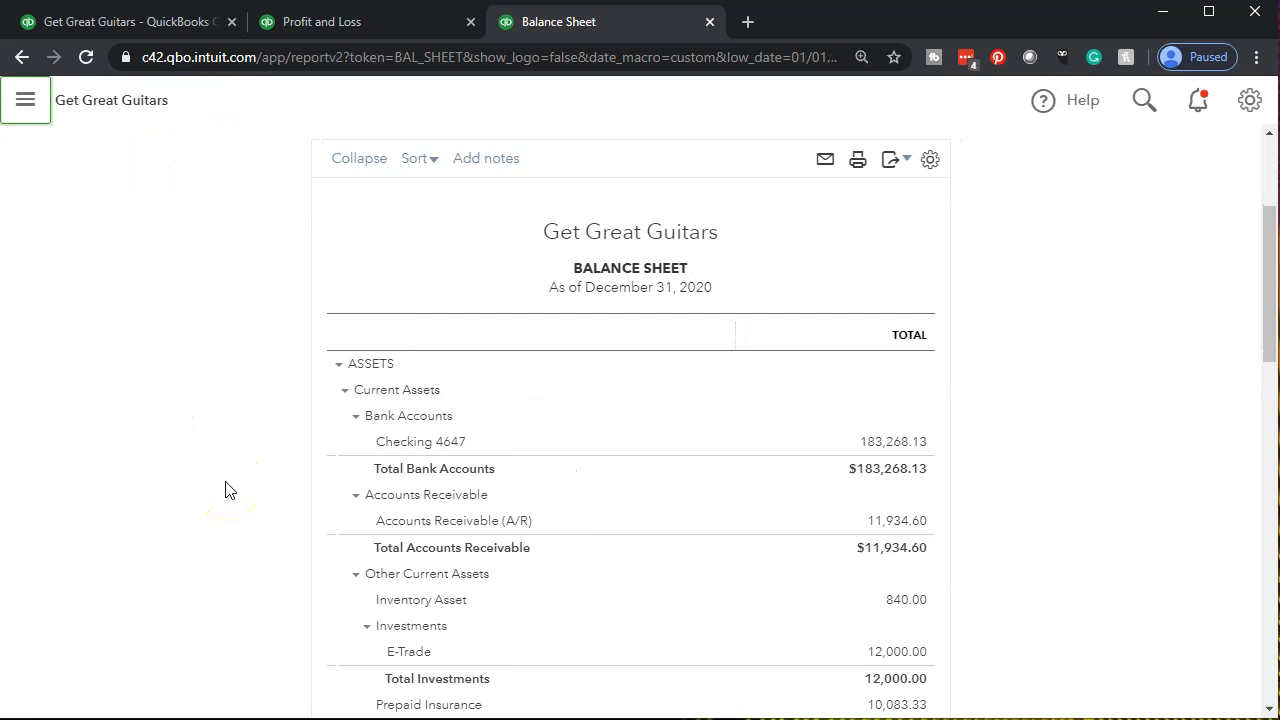
pyautogui.hotkey('ctrl', '+')
pyautogui.hotkey('ctrl', '+')
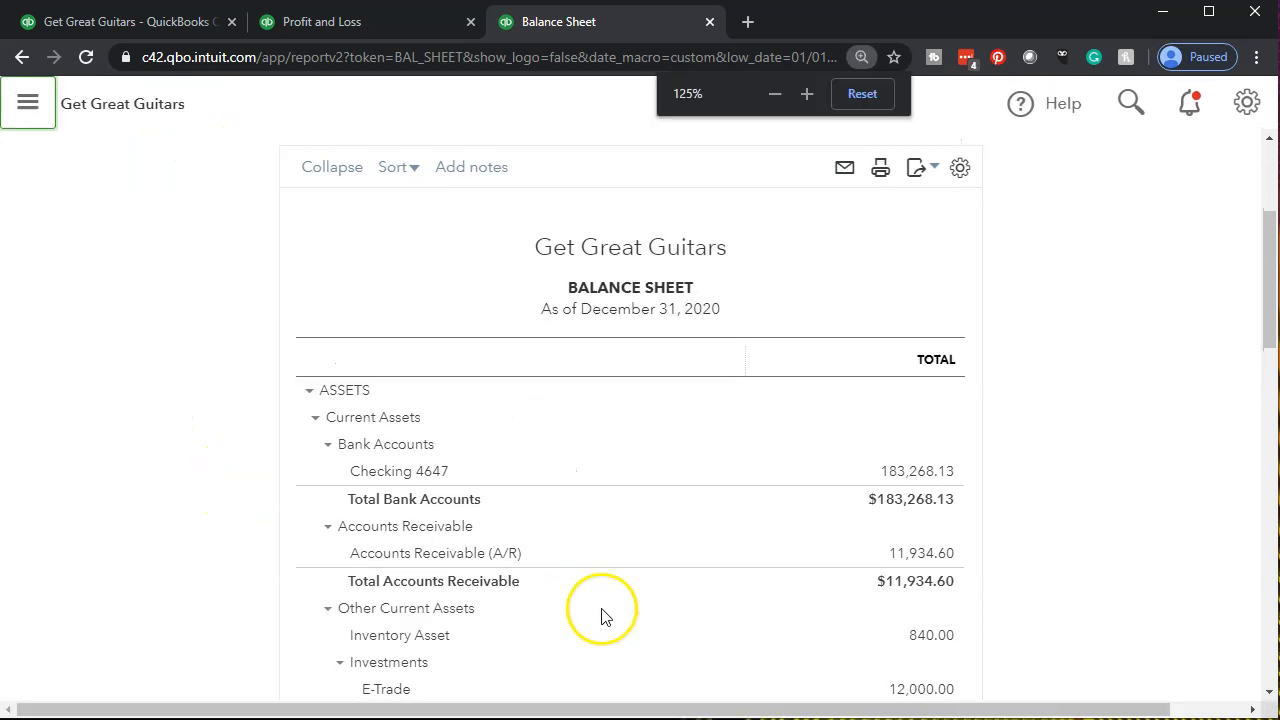
pyautogui.click(955, 627)
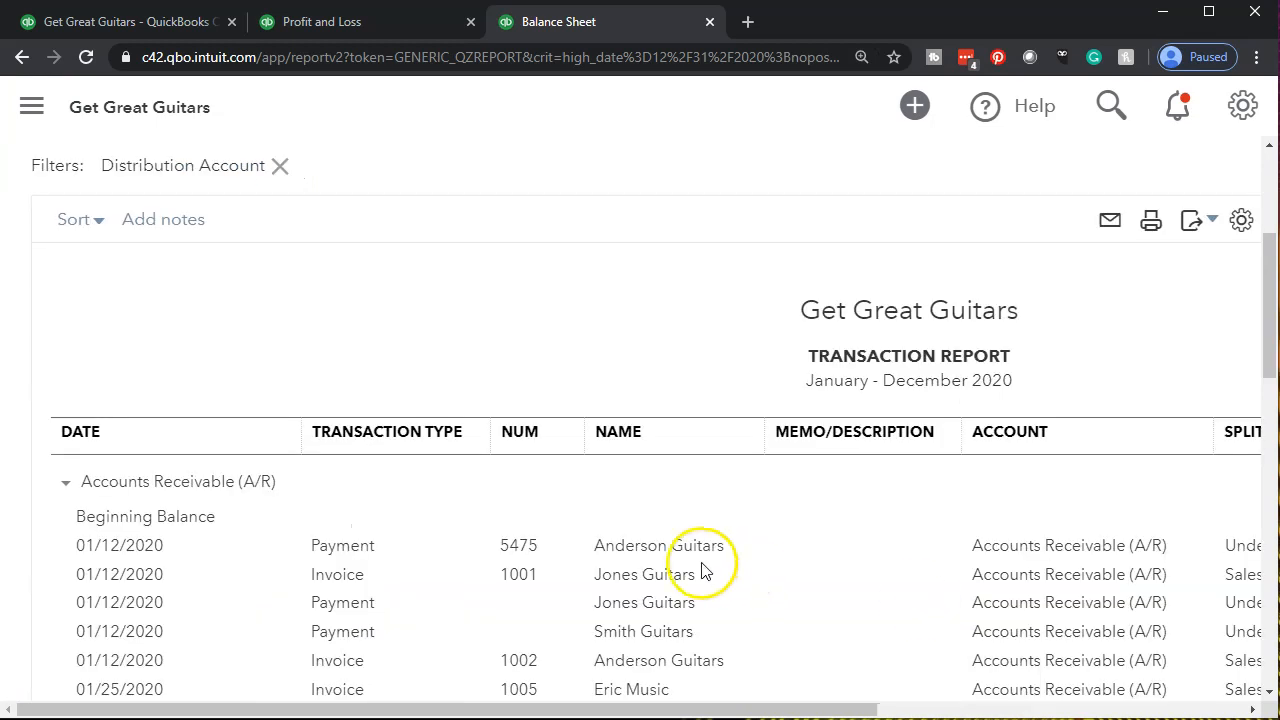
pyautogui.scroll(-8, 53, 511)
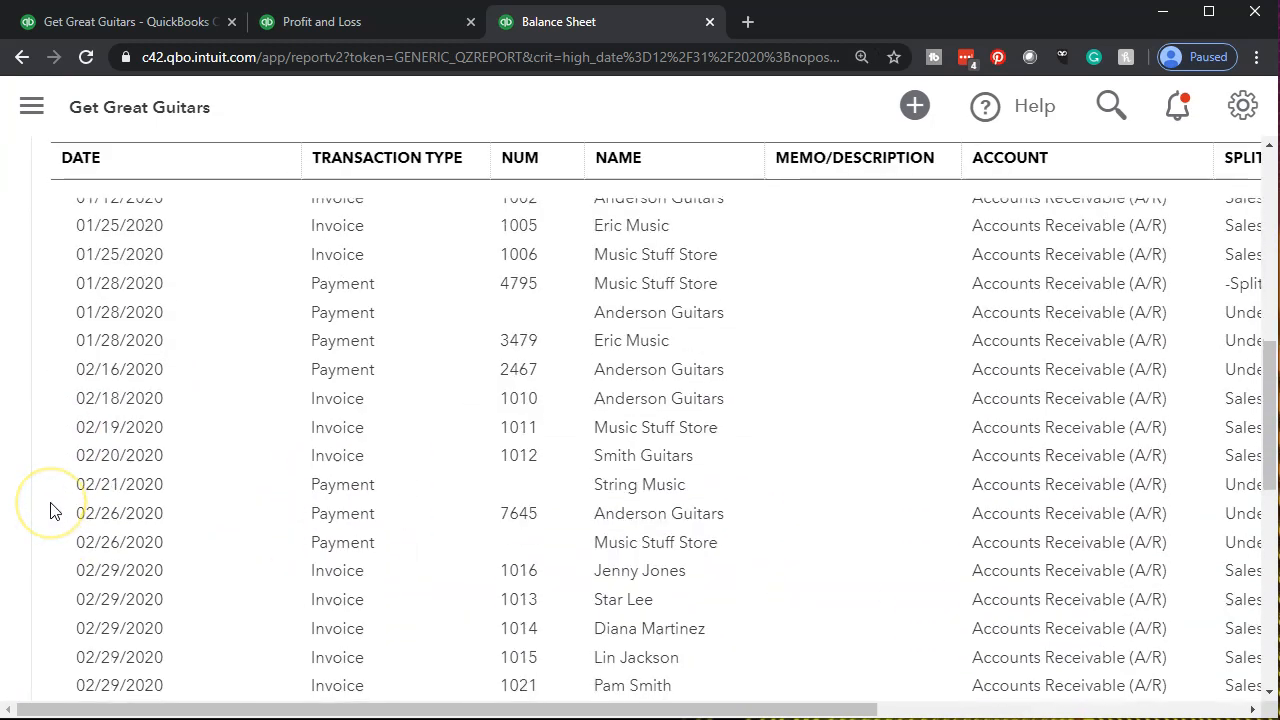
pyautogui.scroll(-2, 53, 511)
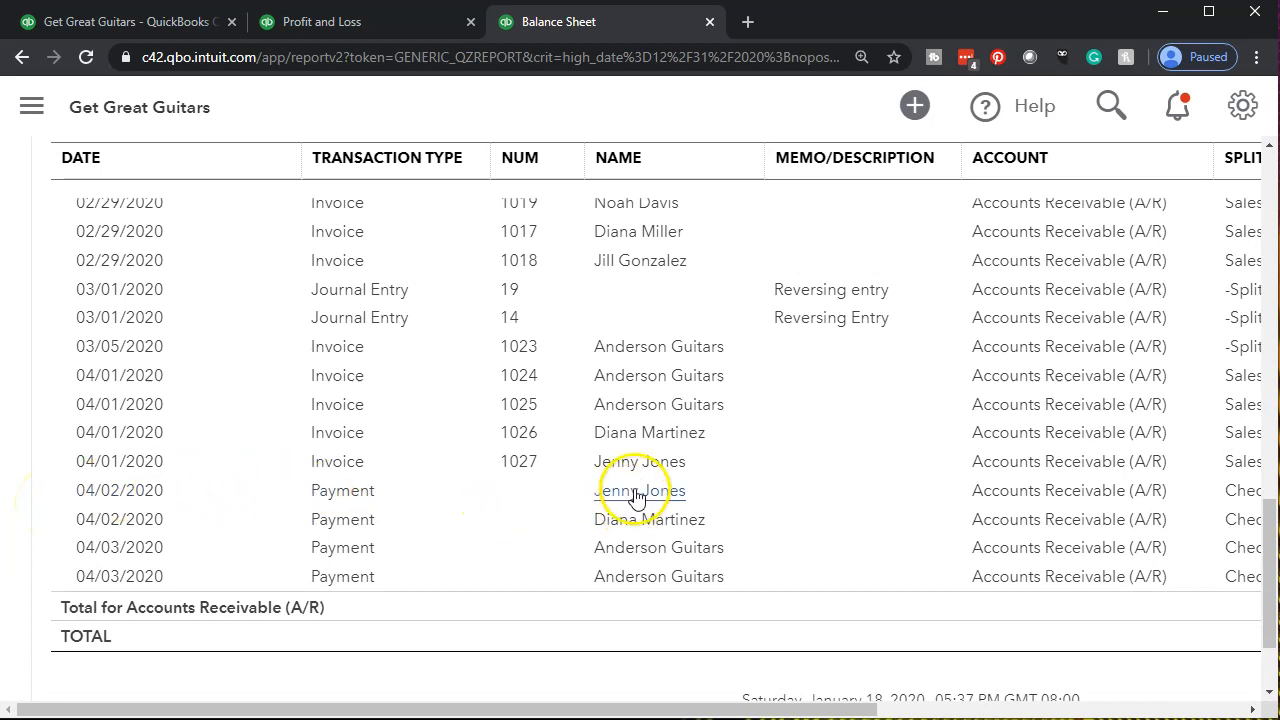
# Examine the amounts and running balances of the April 2020 invoices and payments in the Accounts Receivable transaction report
pyautogui.moveTo(760, 706); pyautogui.dragTo(1074, 706)
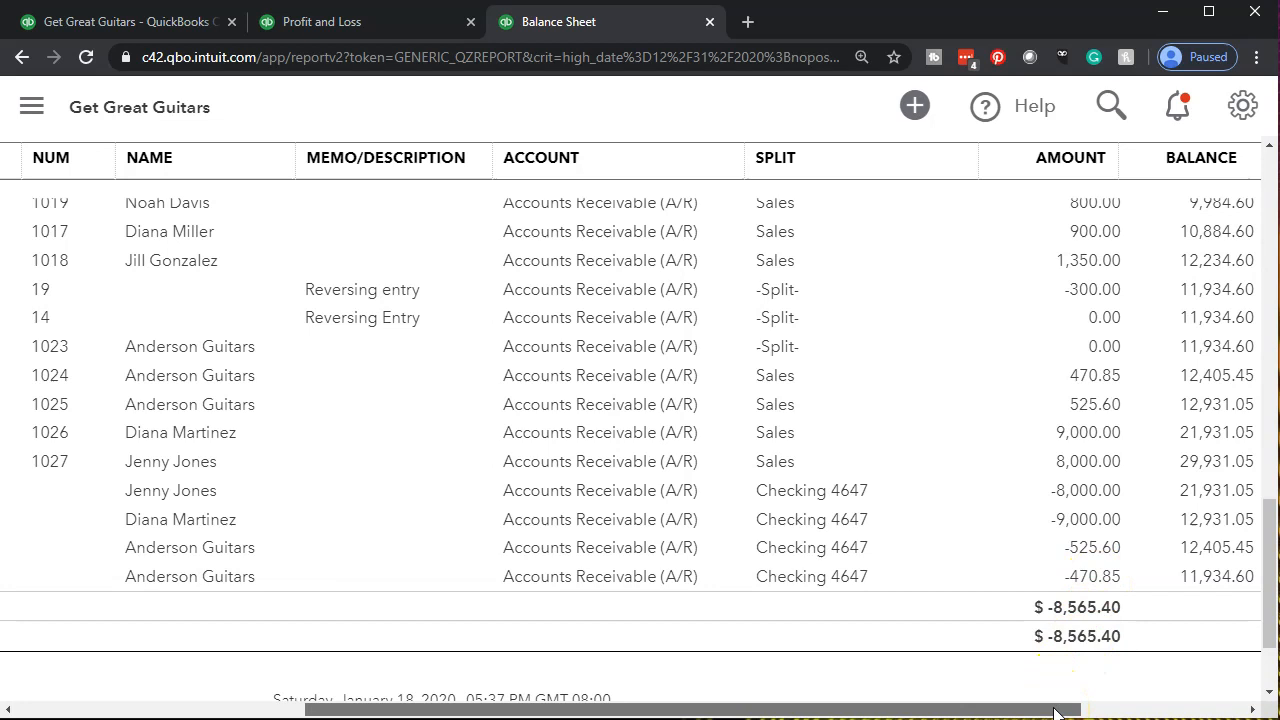
pyautogui.moveTo(1054, 711); pyautogui.dragTo(474, 677)
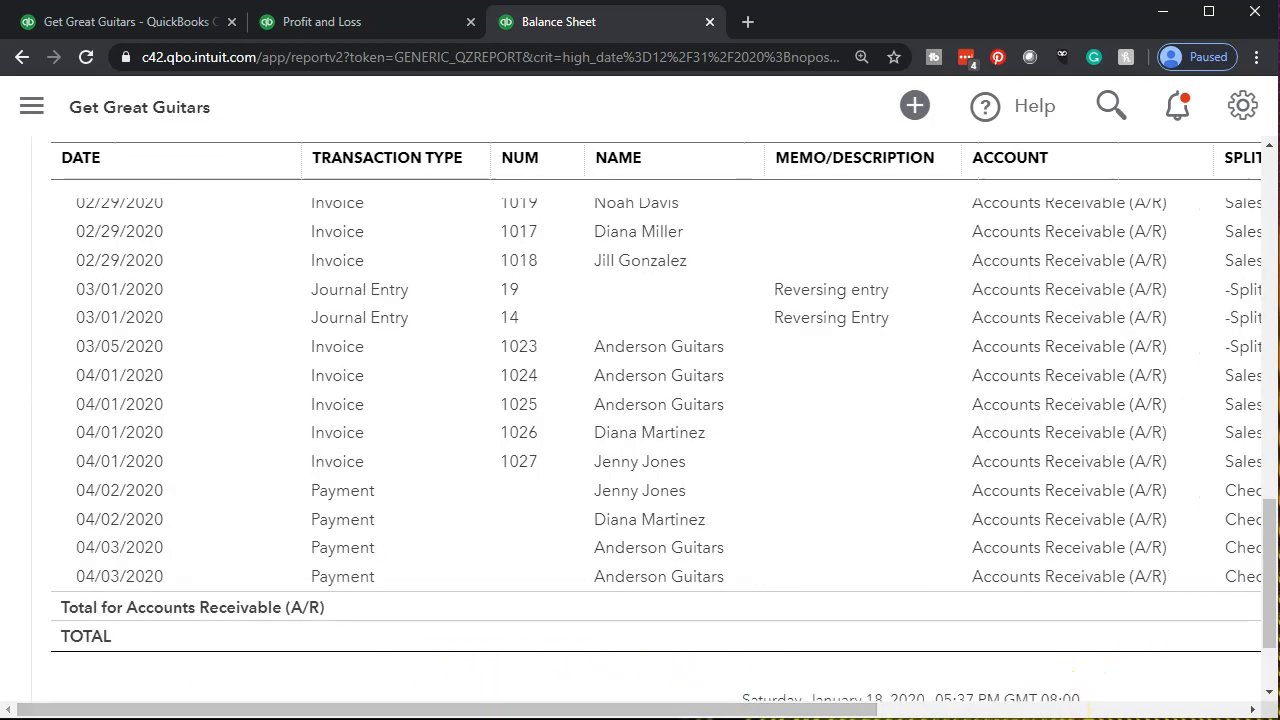
# Reload the Customer Balance Detail report with the navigation collapsed and review the customer balances down to the report total
pyautogui.click(163, 22)
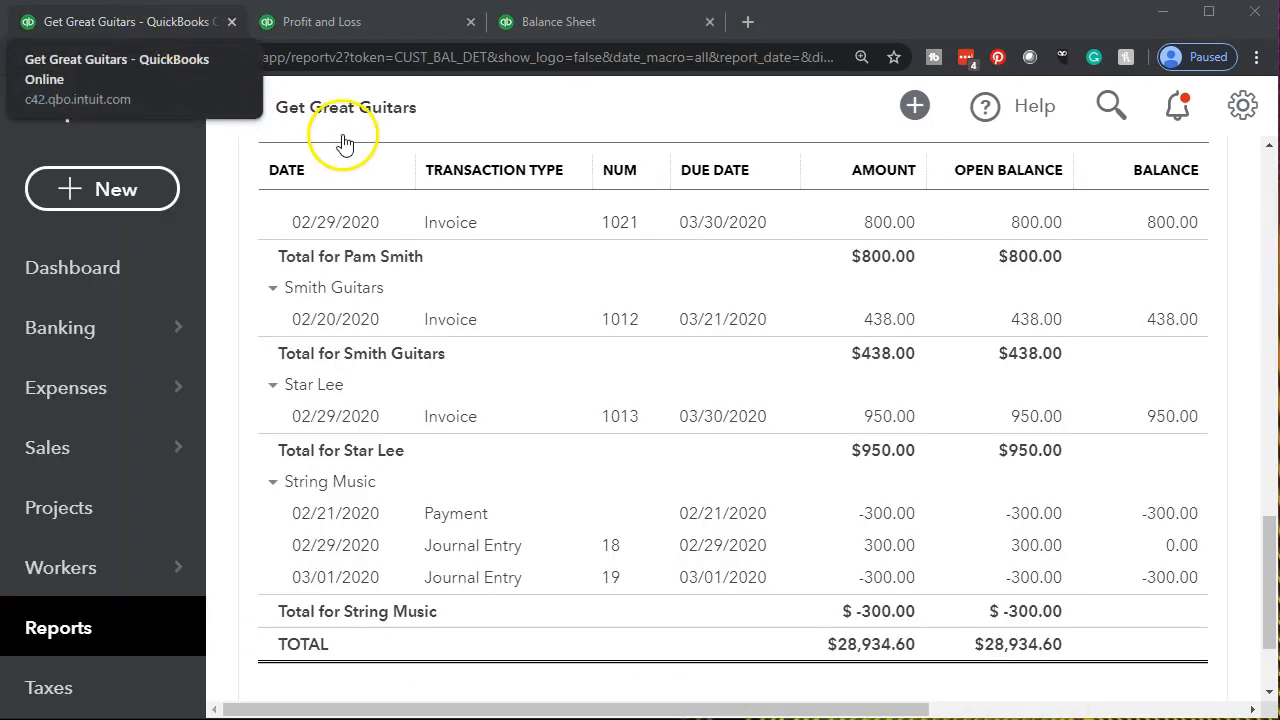
pyautogui.click(237, 108)
pyautogui.click(286, 57)
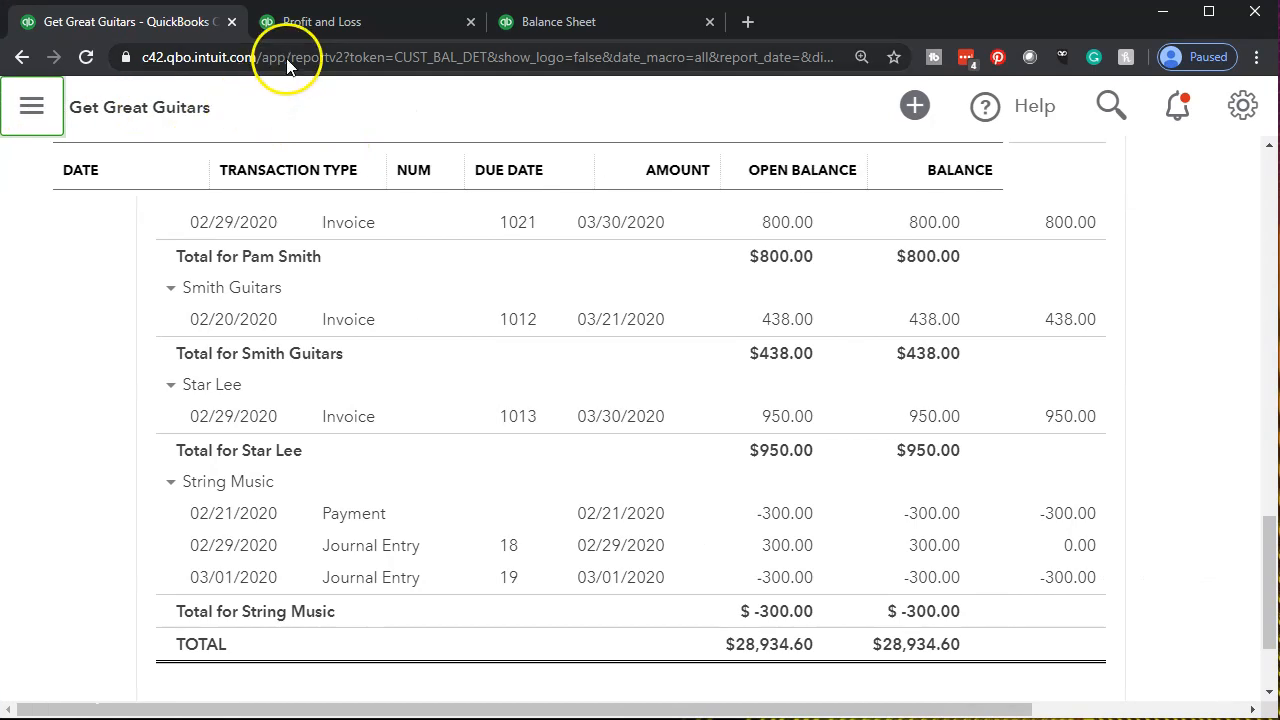
pyautogui.press('Return')
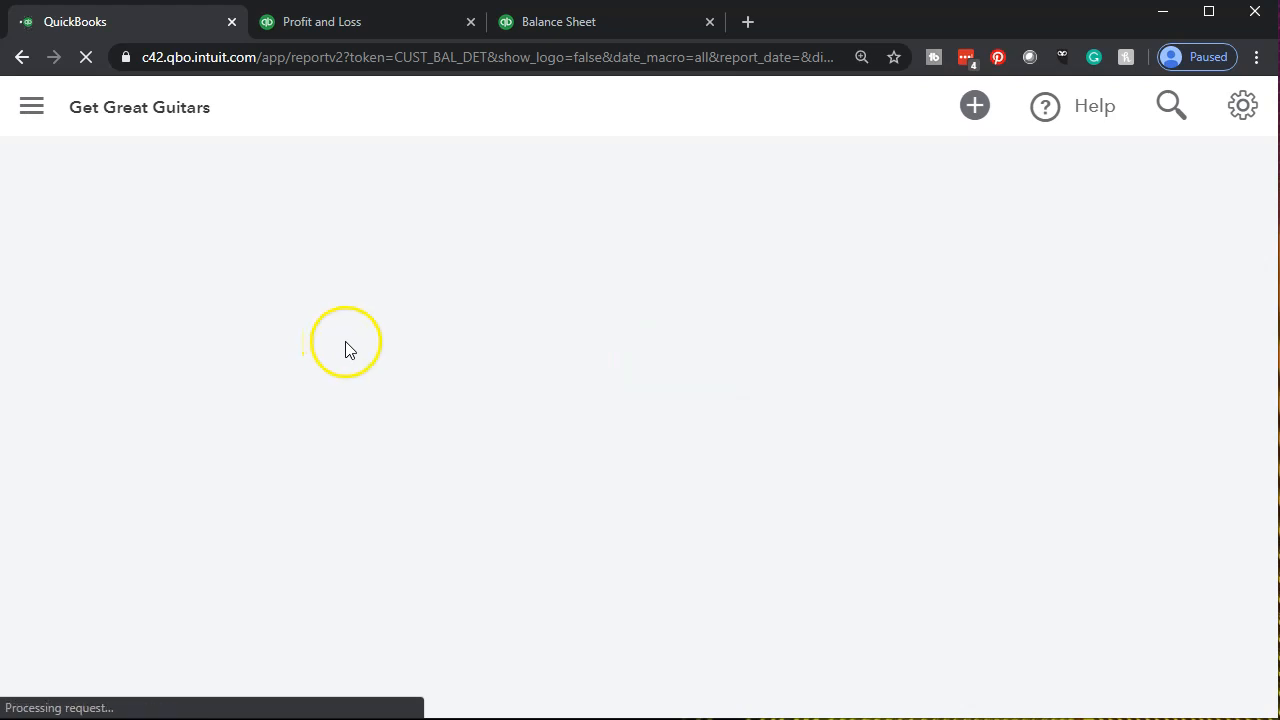
pyautogui.click(372, 340)
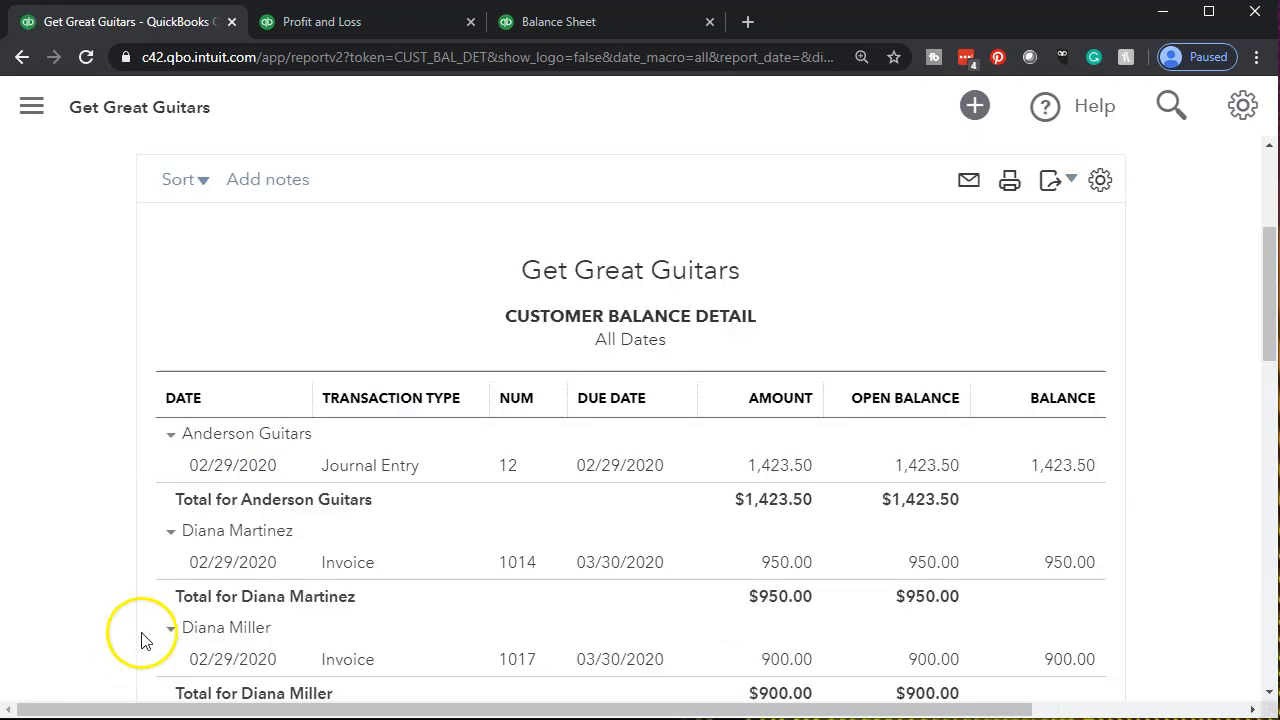
pyautogui.scroll(-1, 224, 508)
pyautogui.scroll(-1, 224, 508)
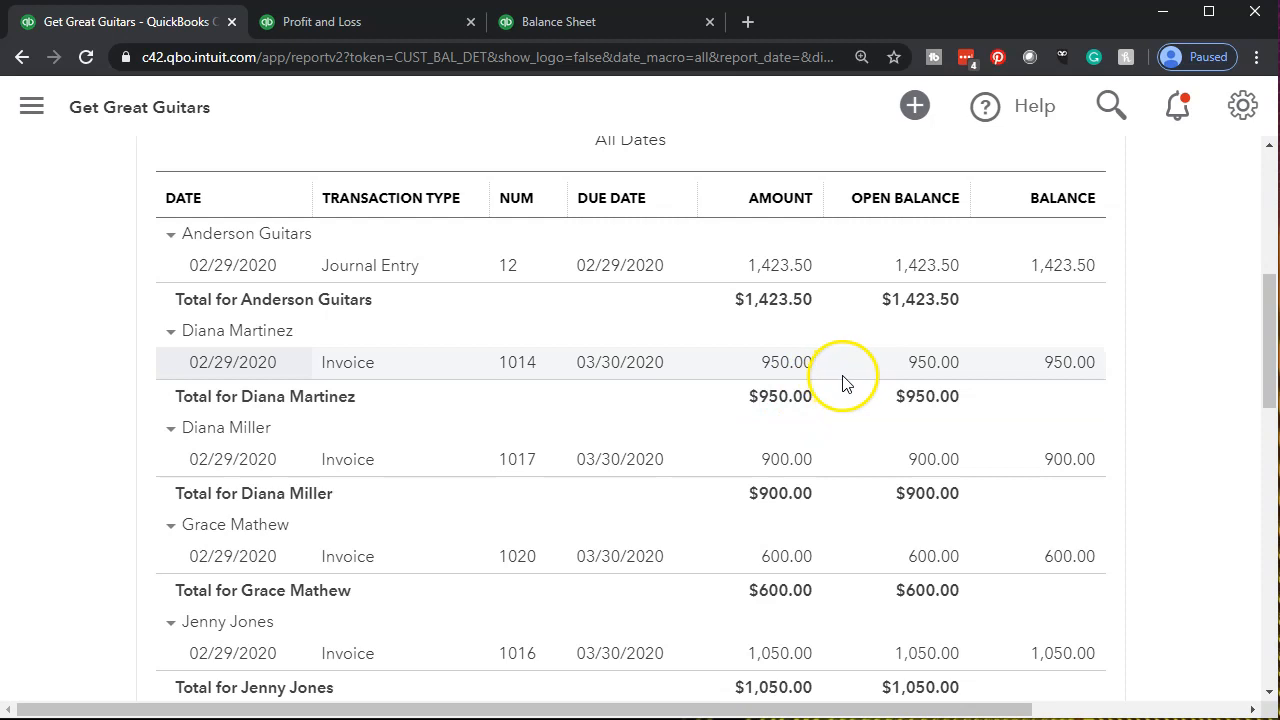
pyautogui.click(1100, 370)
pyautogui.scroll(-2, 1101, 368)
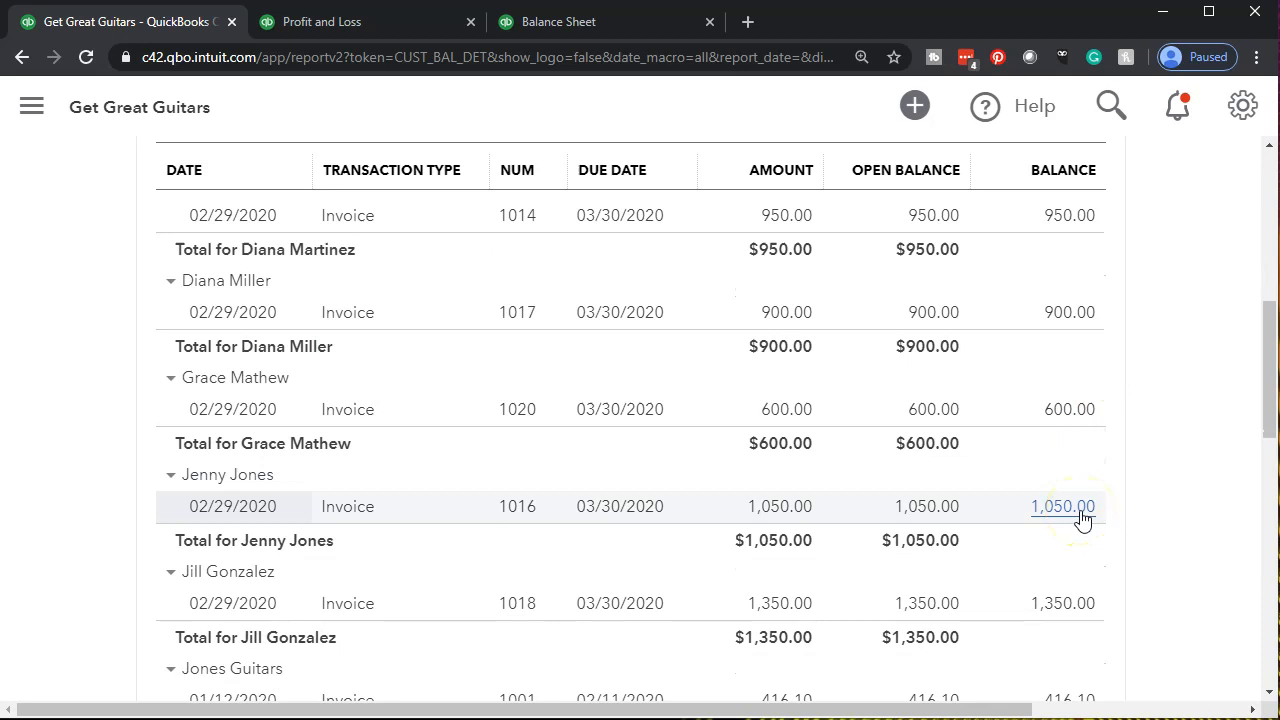
pyautogui.scroll(-10, 1080, 517)
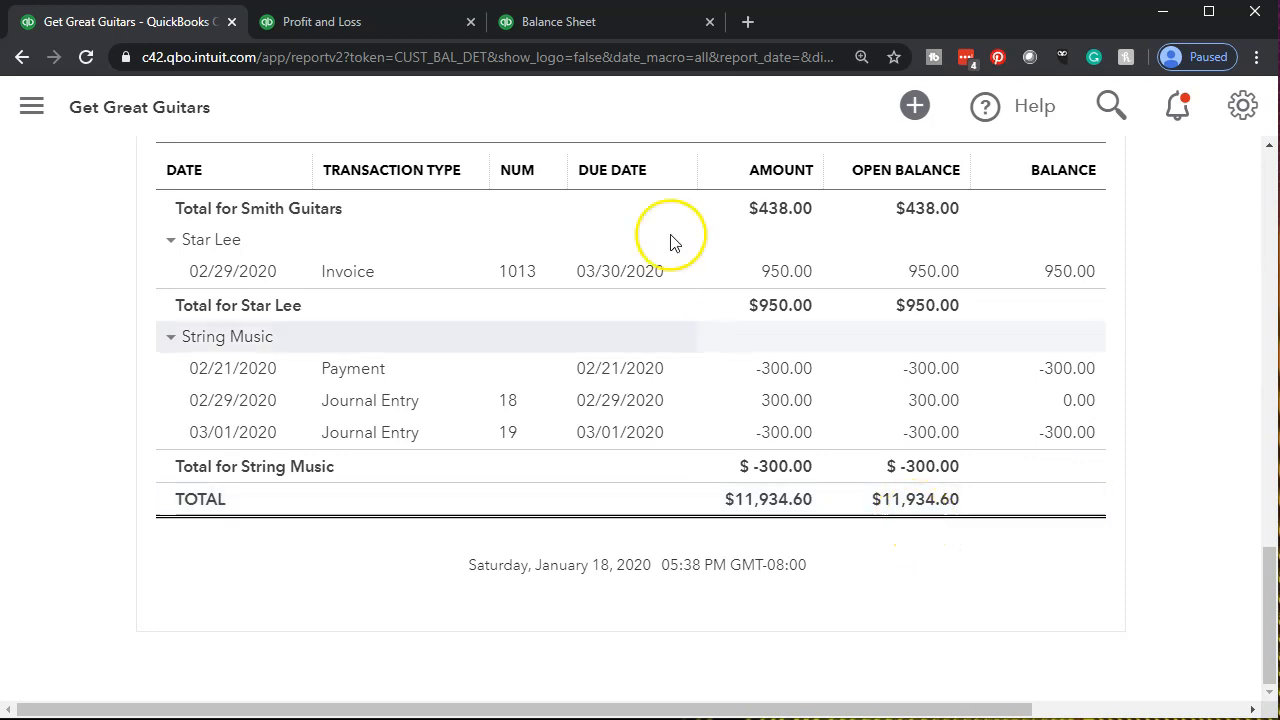
# Return from the Accounts Receivable transaction report to the Balance Sheet summary and check the Accounts Receivable balance
pyautogui.click(594, 25)
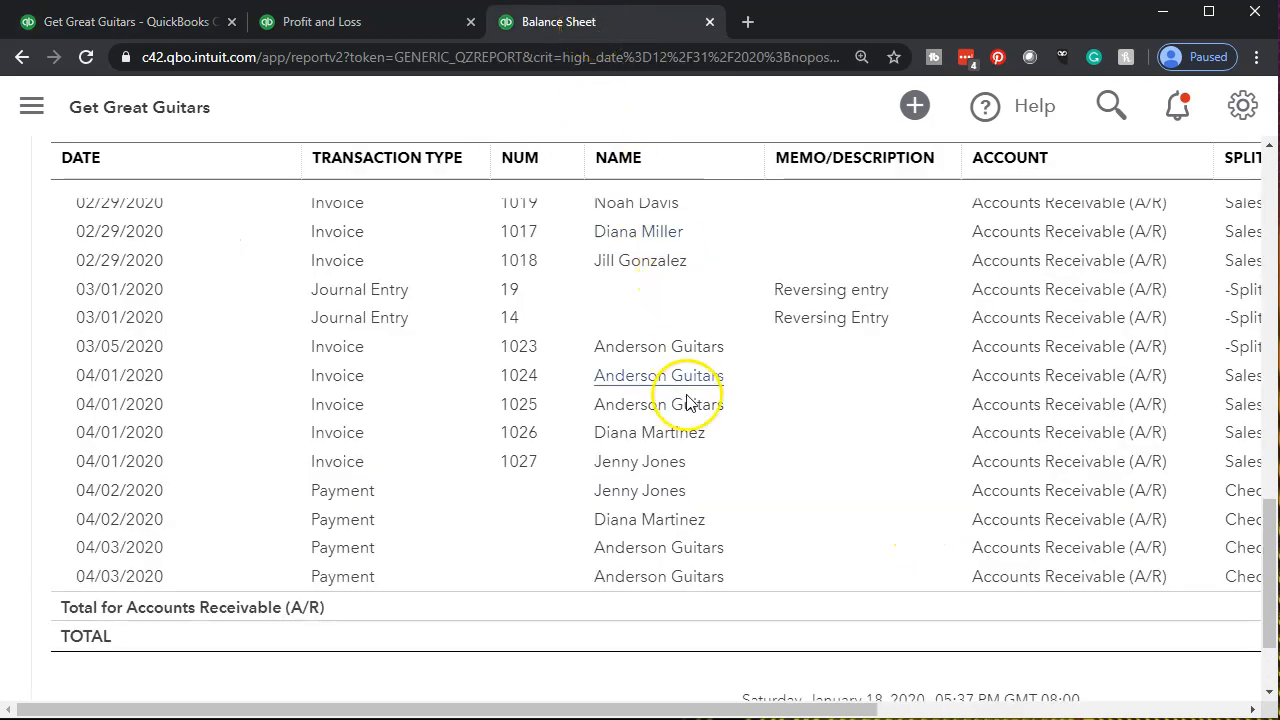
pyautogui.moveTo(757, 708); pyautogui.dragTo(1160, 678)
pyautogui.scroll(10, 14, 428)
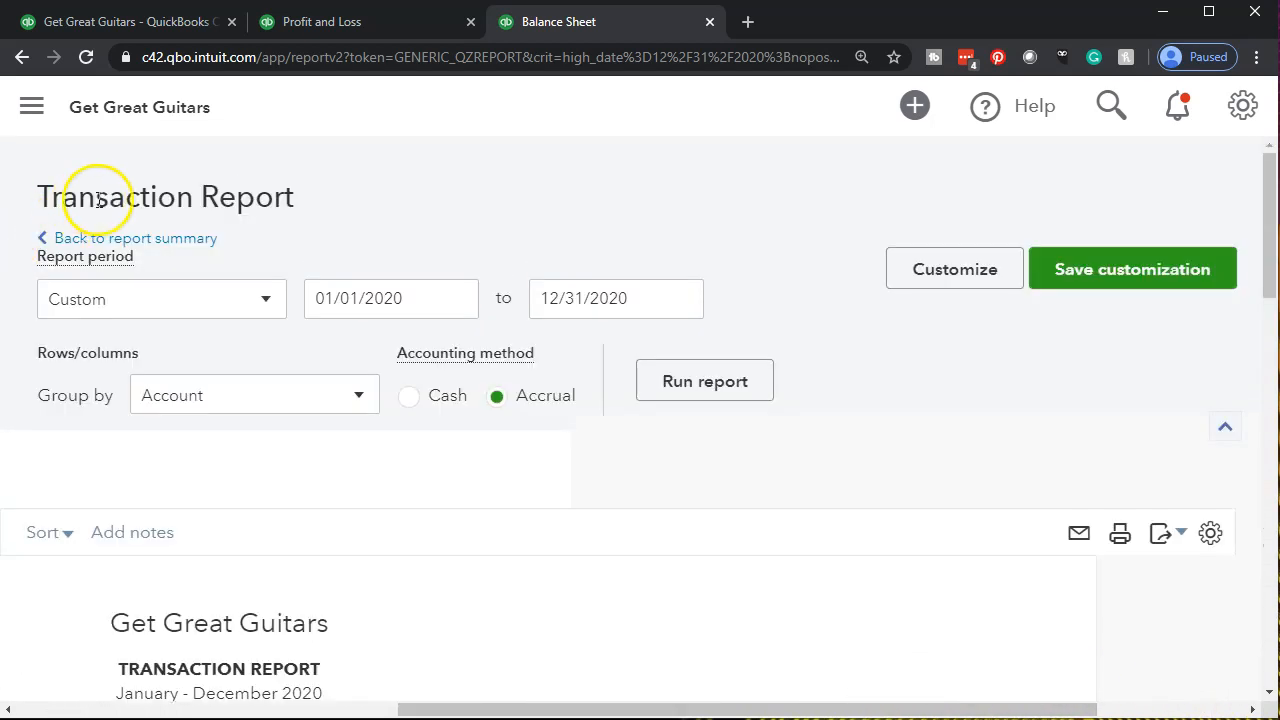
pyautogui.click(163, 240)
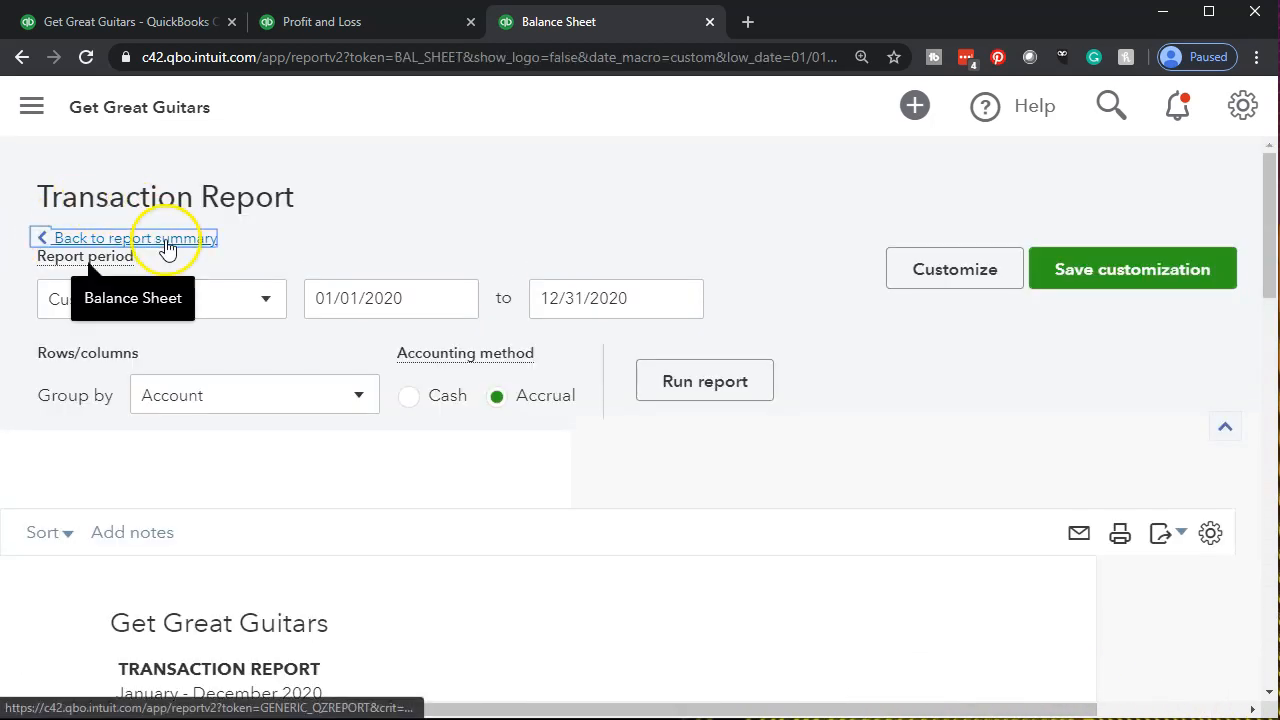
pyautogui.scroll(-3, 400, 443)
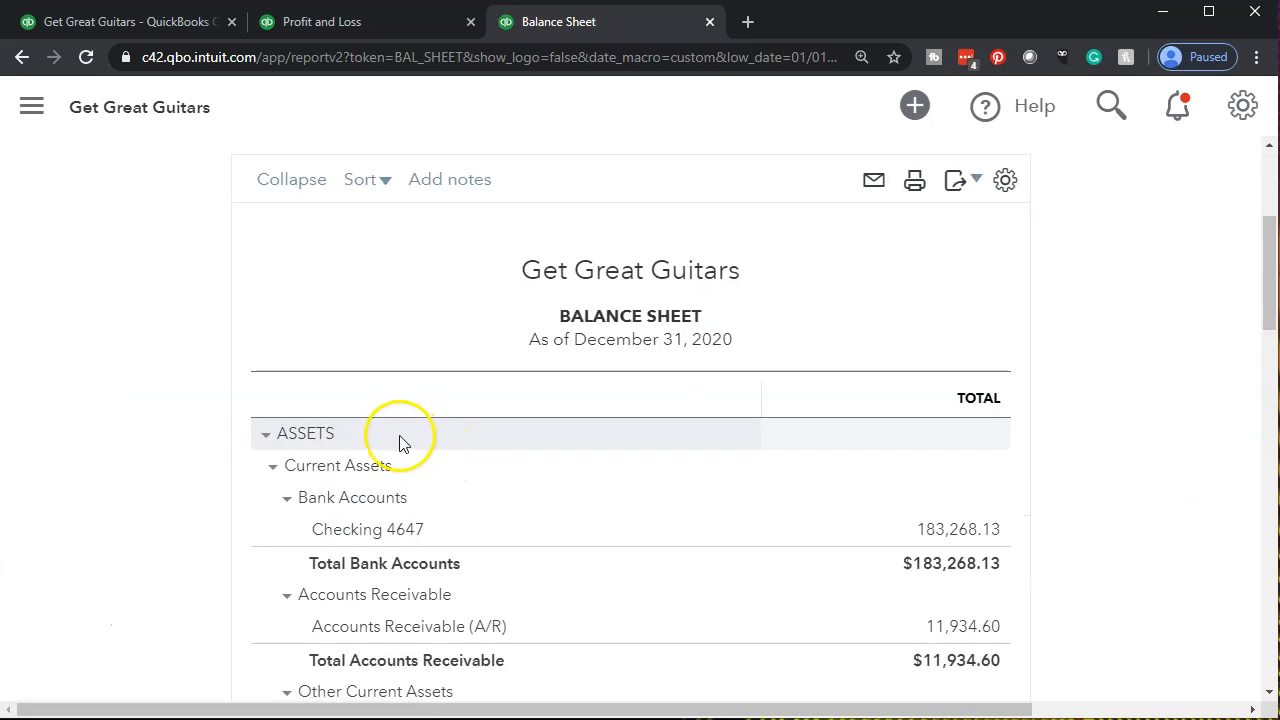
pyautogui.click(941, 622)
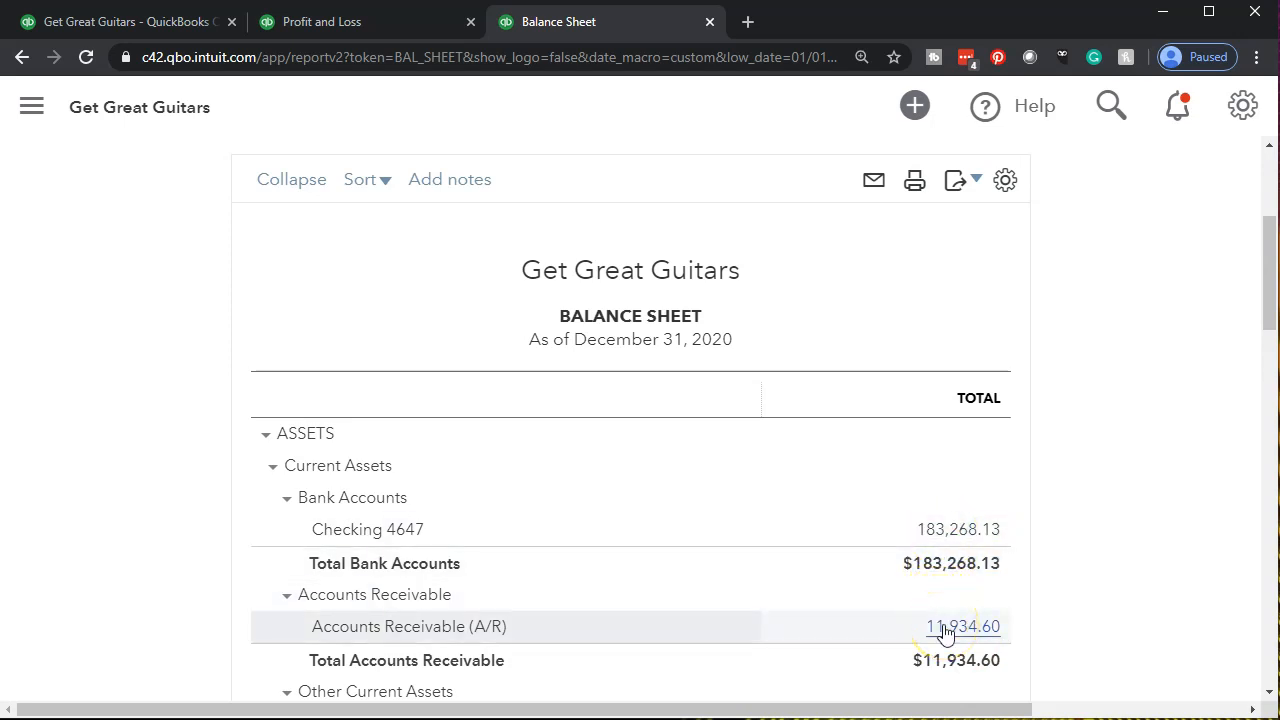
# Open the Banking page at 100% zoom and bring up the downloaded bank transactions for review
pyautogui.click(125, 24)
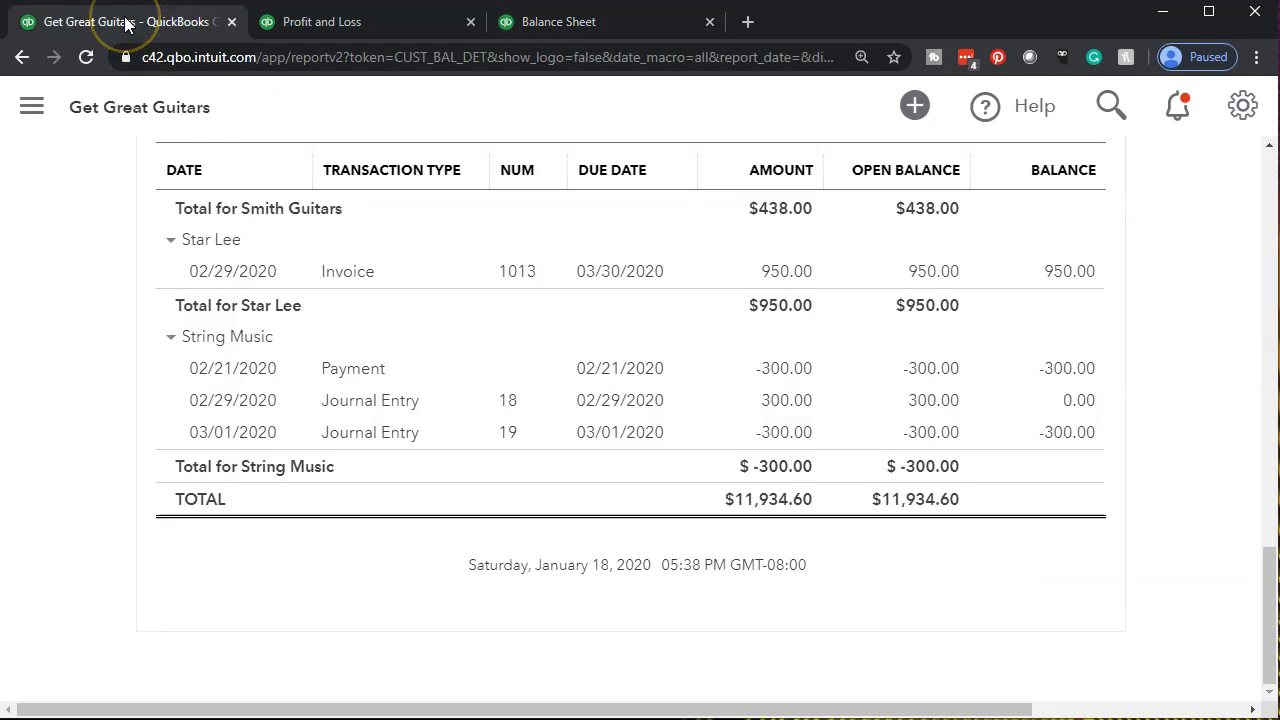
pyautogui.click(34, 116)
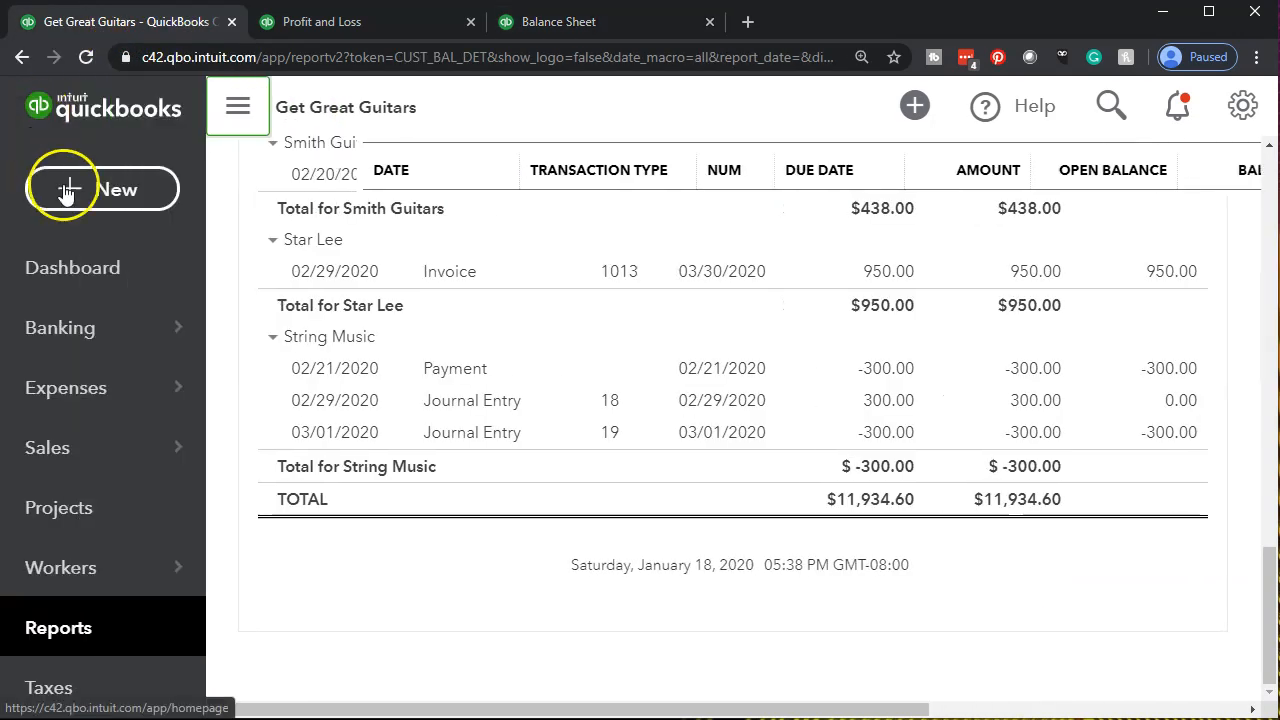
pyautogui.click(80, 325)
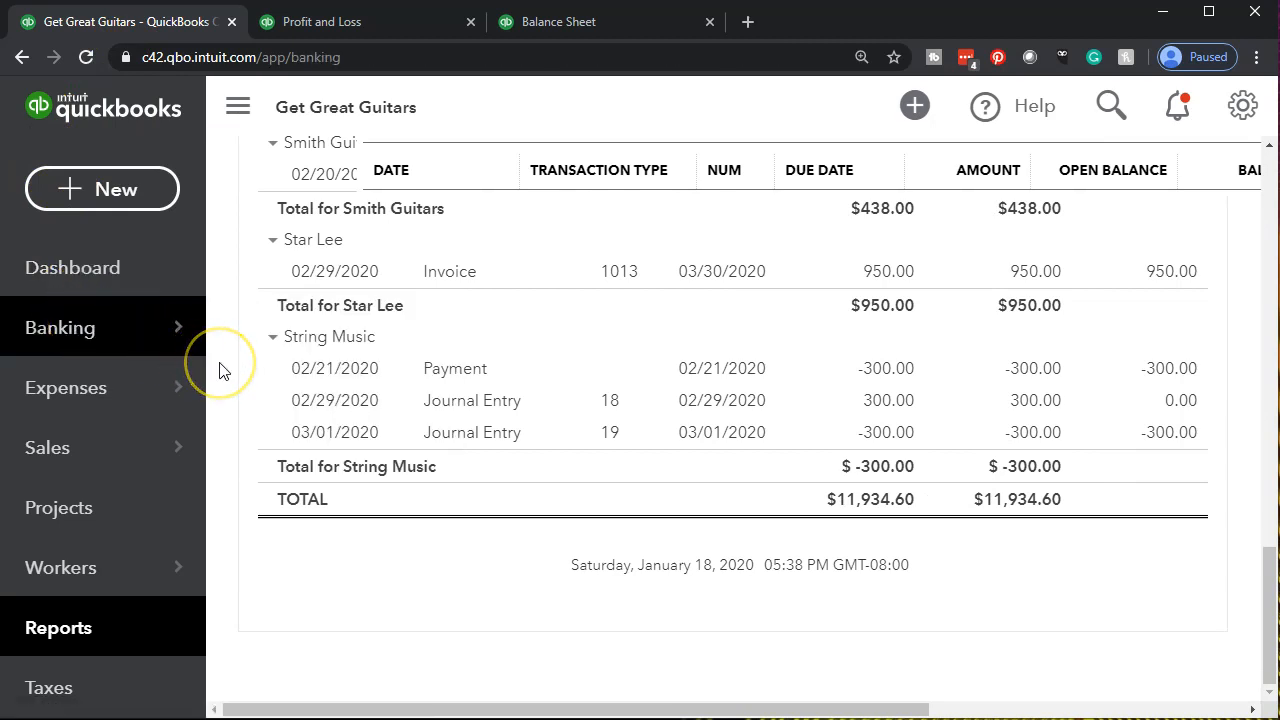
pyautogui.hotkey('ctrl', '-')
pyautogui.hotkey('ctrl', '-')
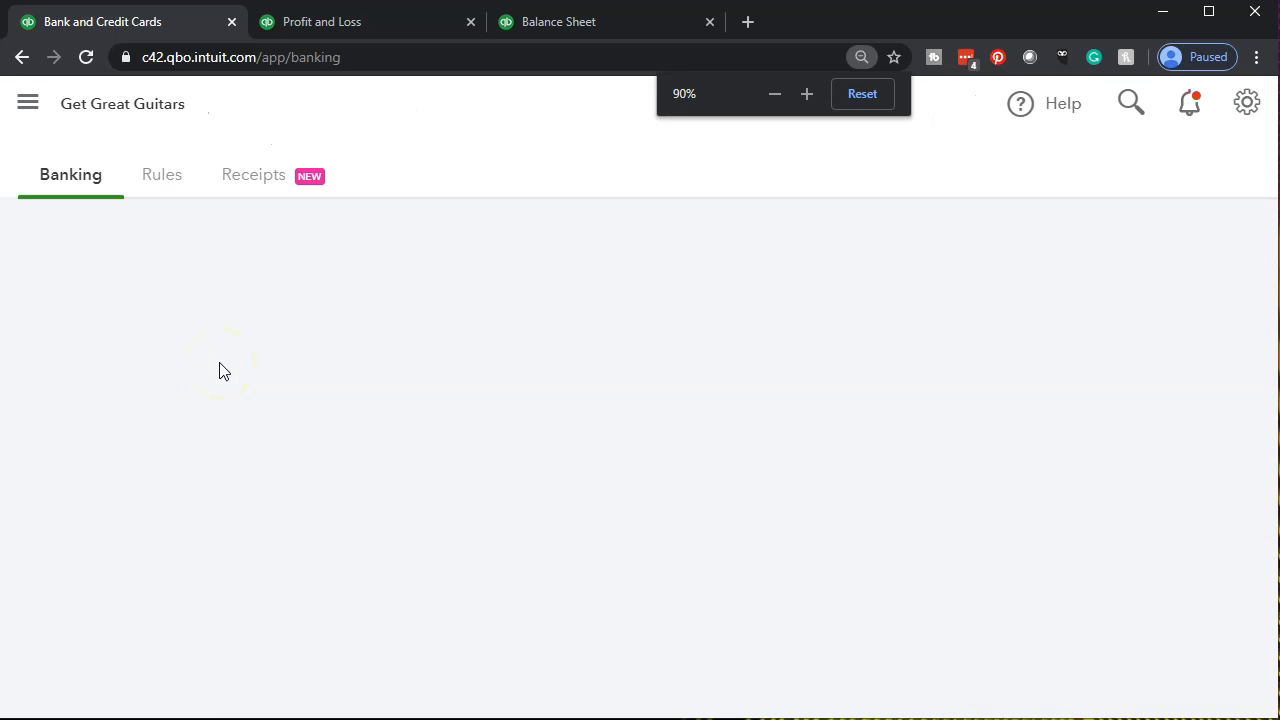
pyautogui.hotkey('ctrl', '+')
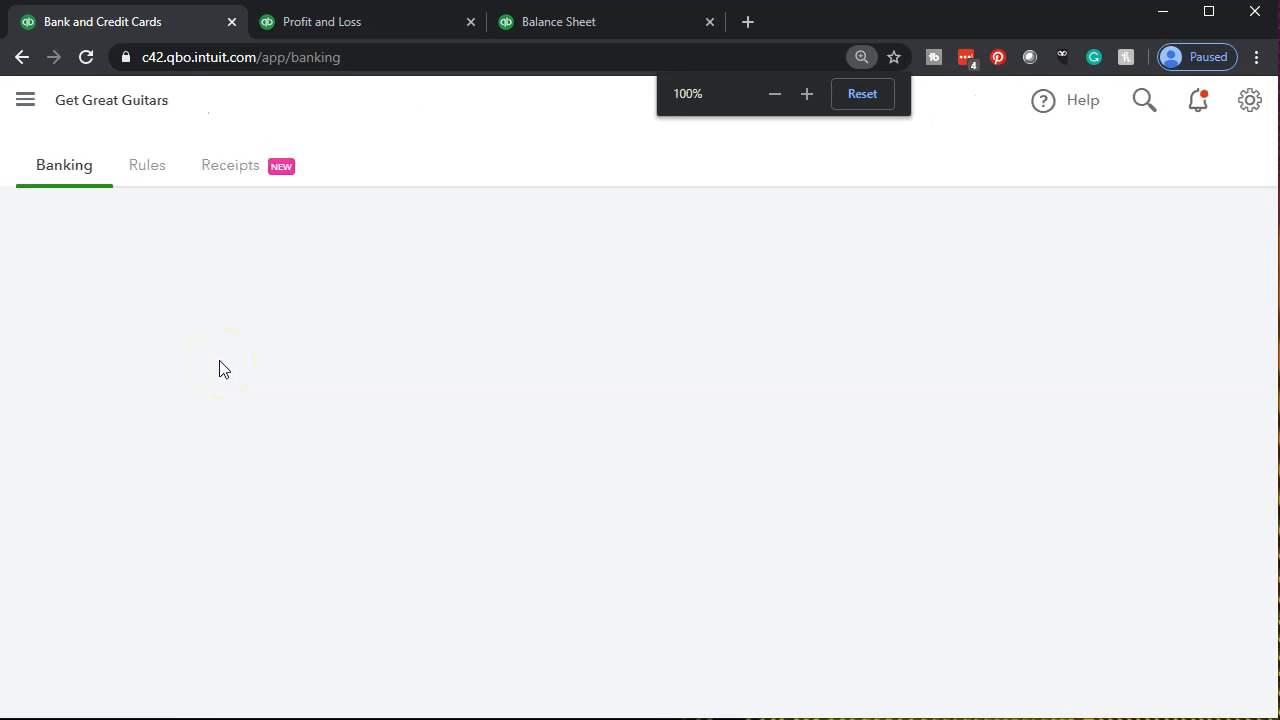
pyautogui.scroll(-3, 443, 590)
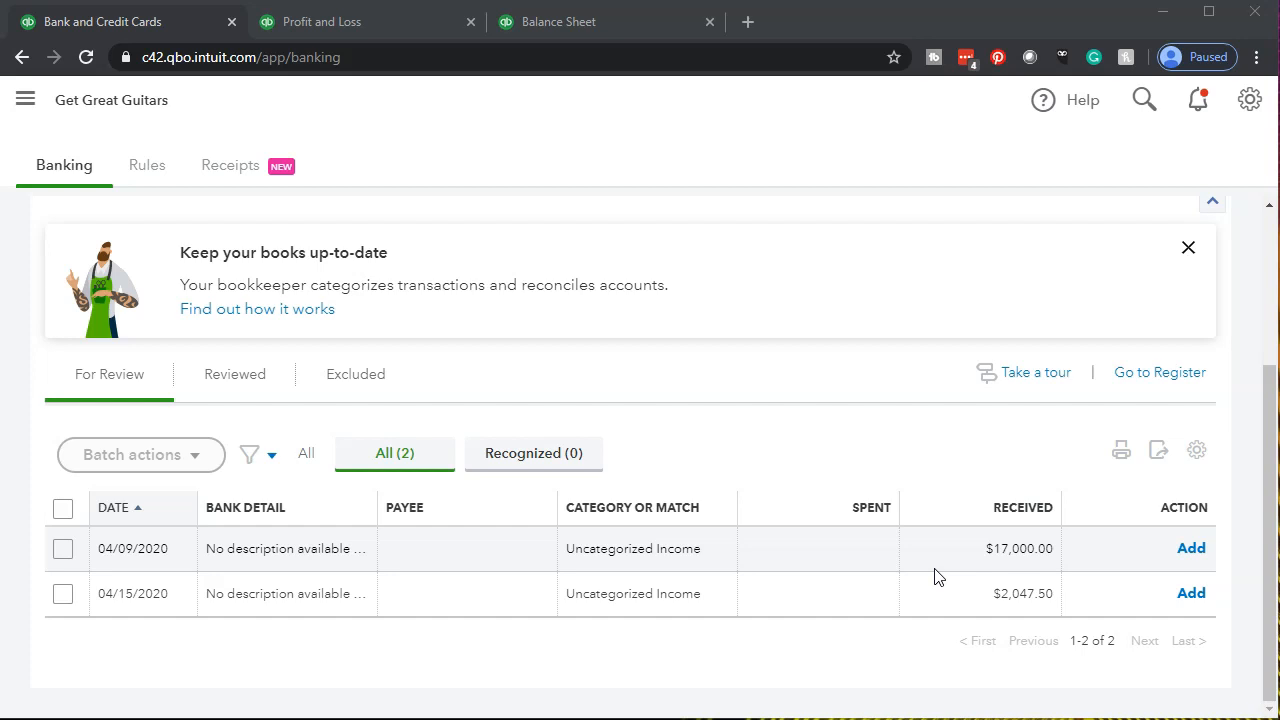
# Expand the $17,000.00 bank transaction dated 04/09/2020 and choose to find a match for it
pyautogui.click(650, 563)
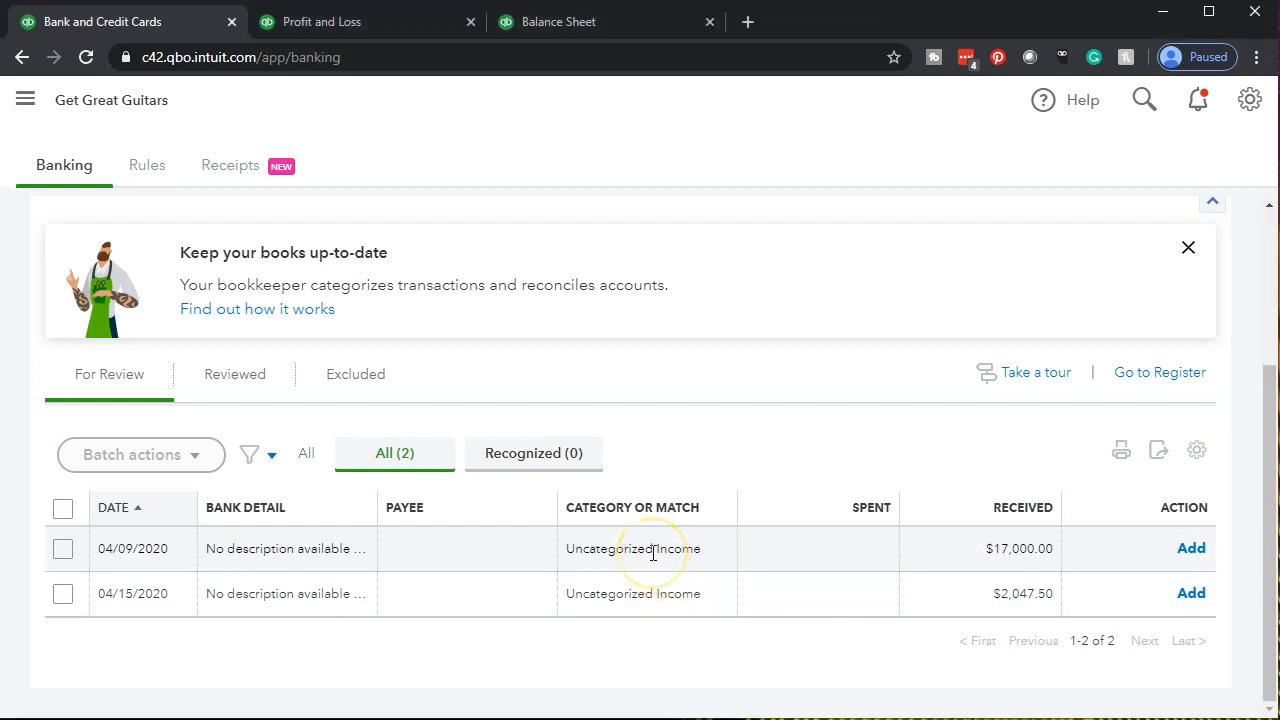
pyautogui.scroll(-2, 605, 567)
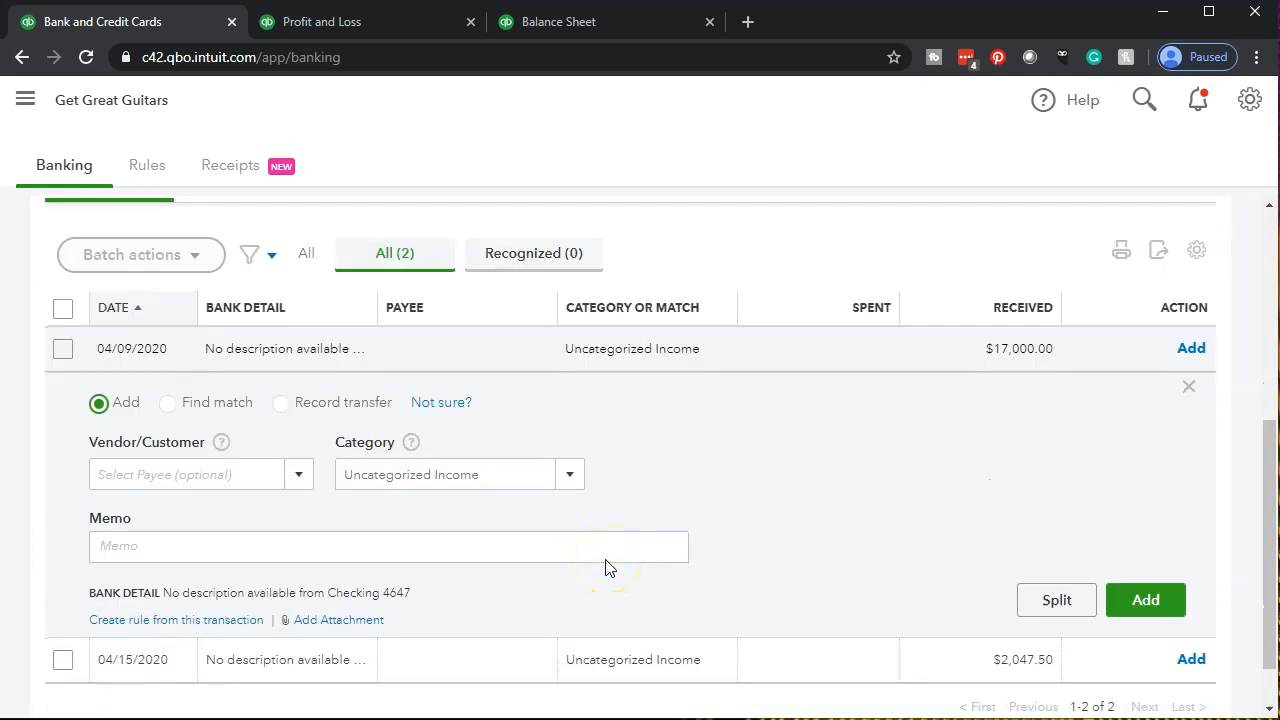
pyautogui.scroll(-1, 603, 566)
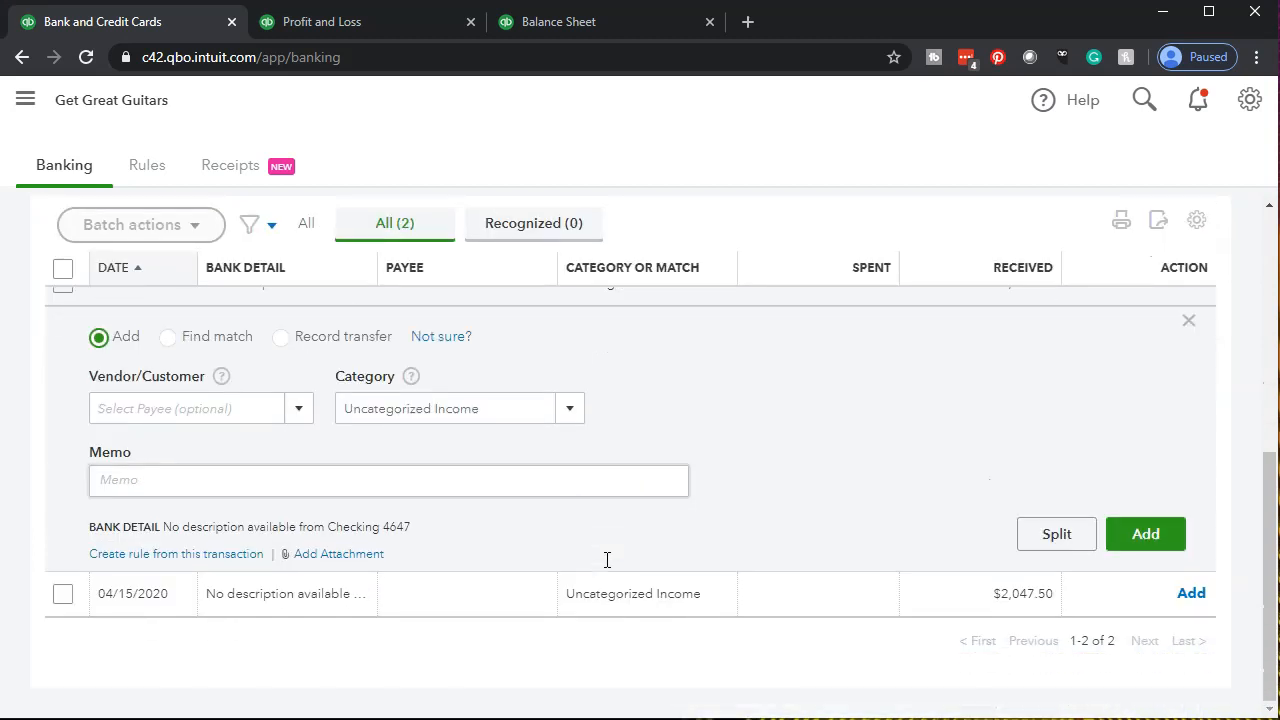
pyautogui.click(168, 337)
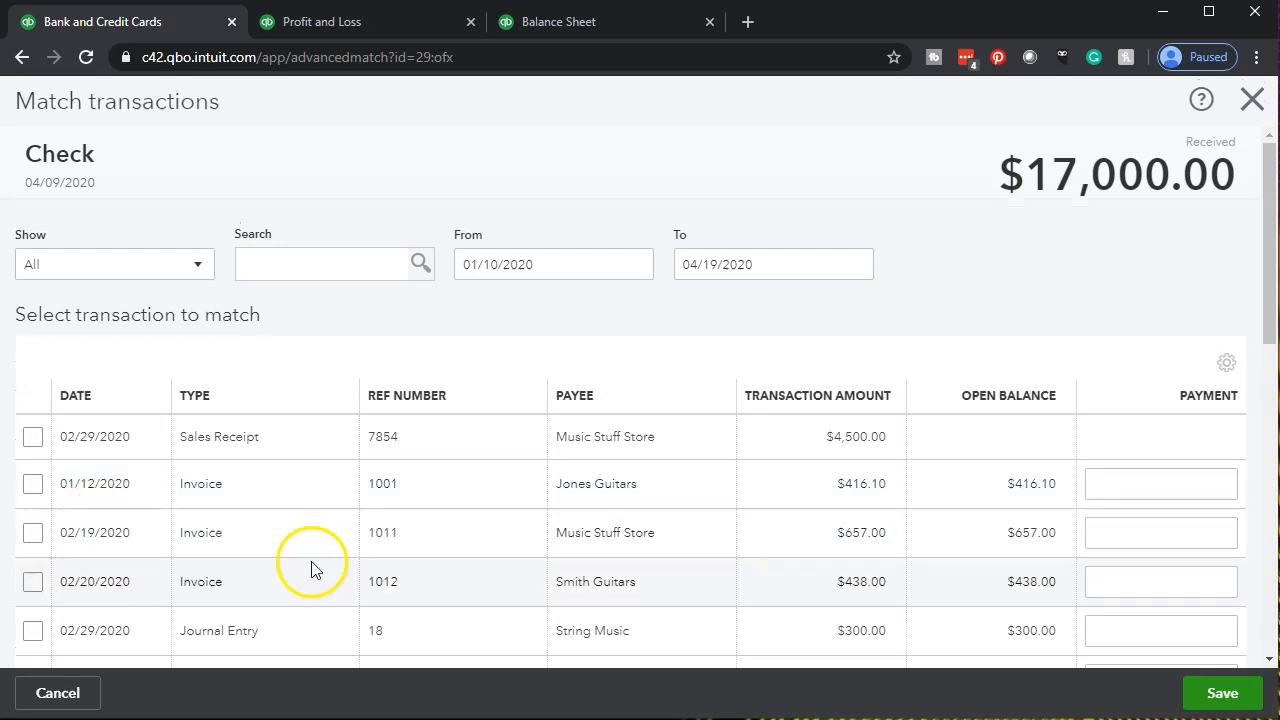
# Match the $17,000.00 bank transaction to the $8,000.00 and $9,000.00 customer payments dated 04/02/2020 and save the match
pyautogui.scroll(-8, 314, 566)
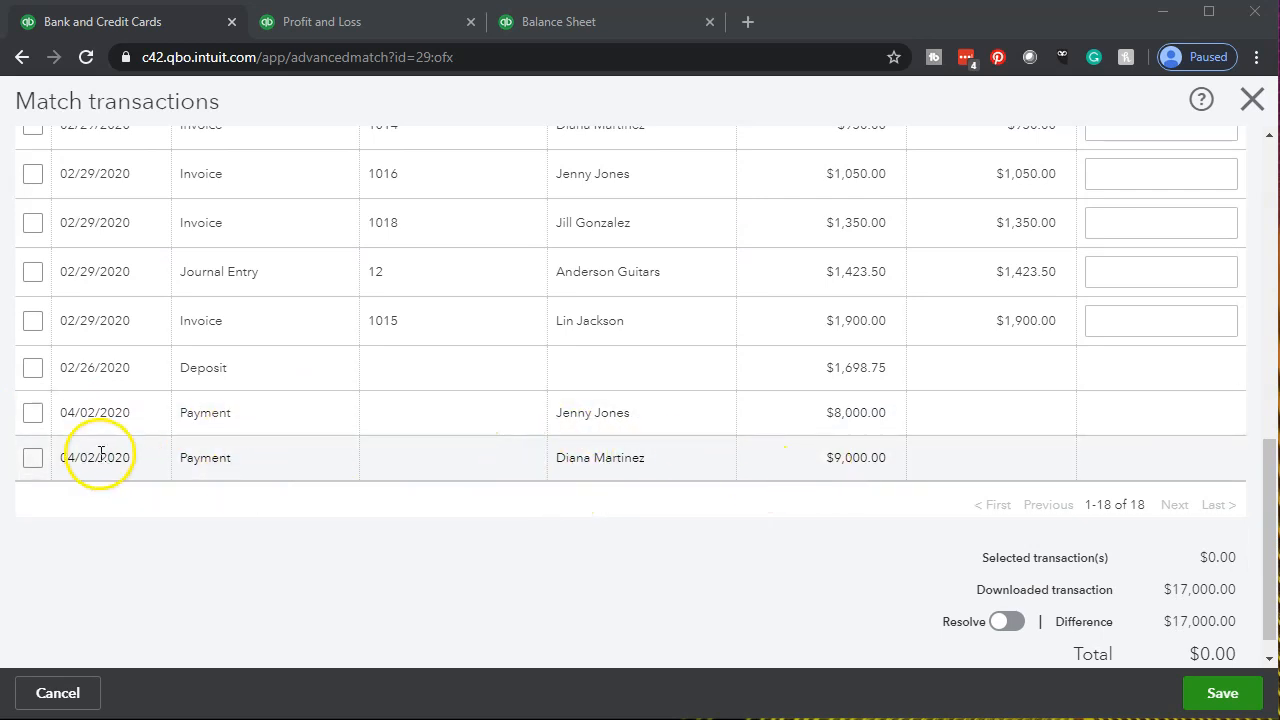
pyautogui.click(32, 412)
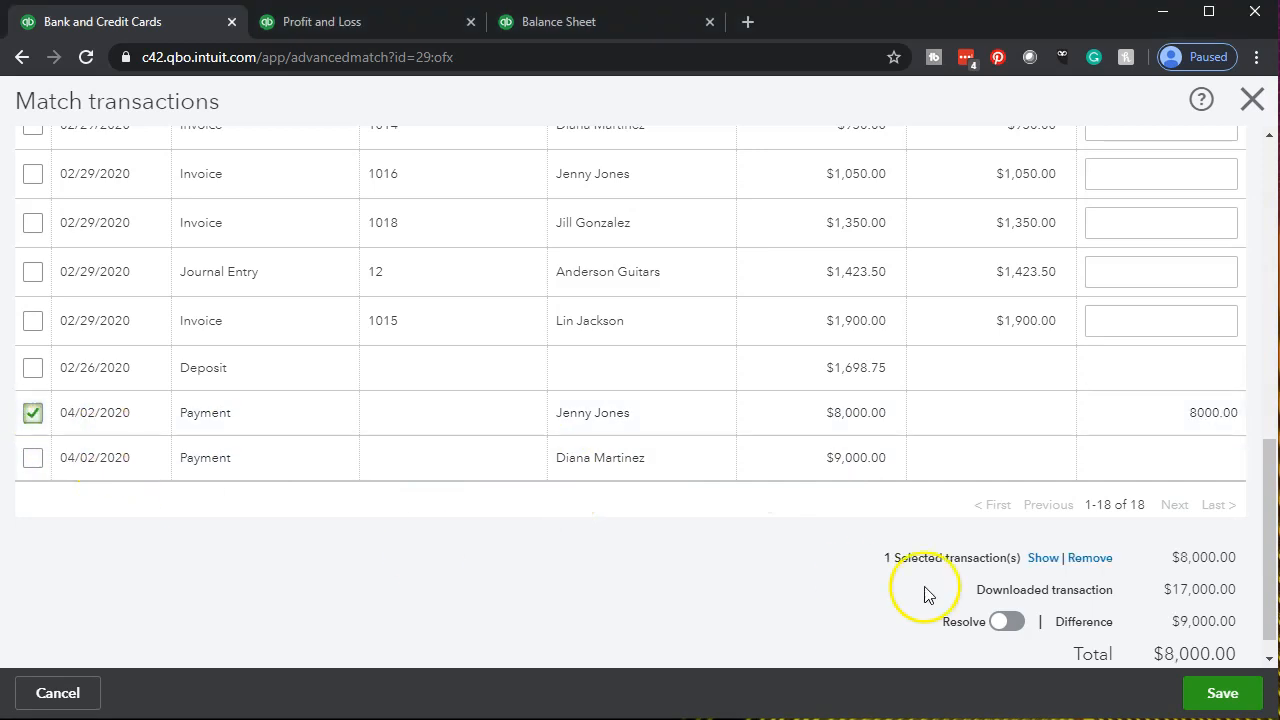
pyautogui.click(32, 457)
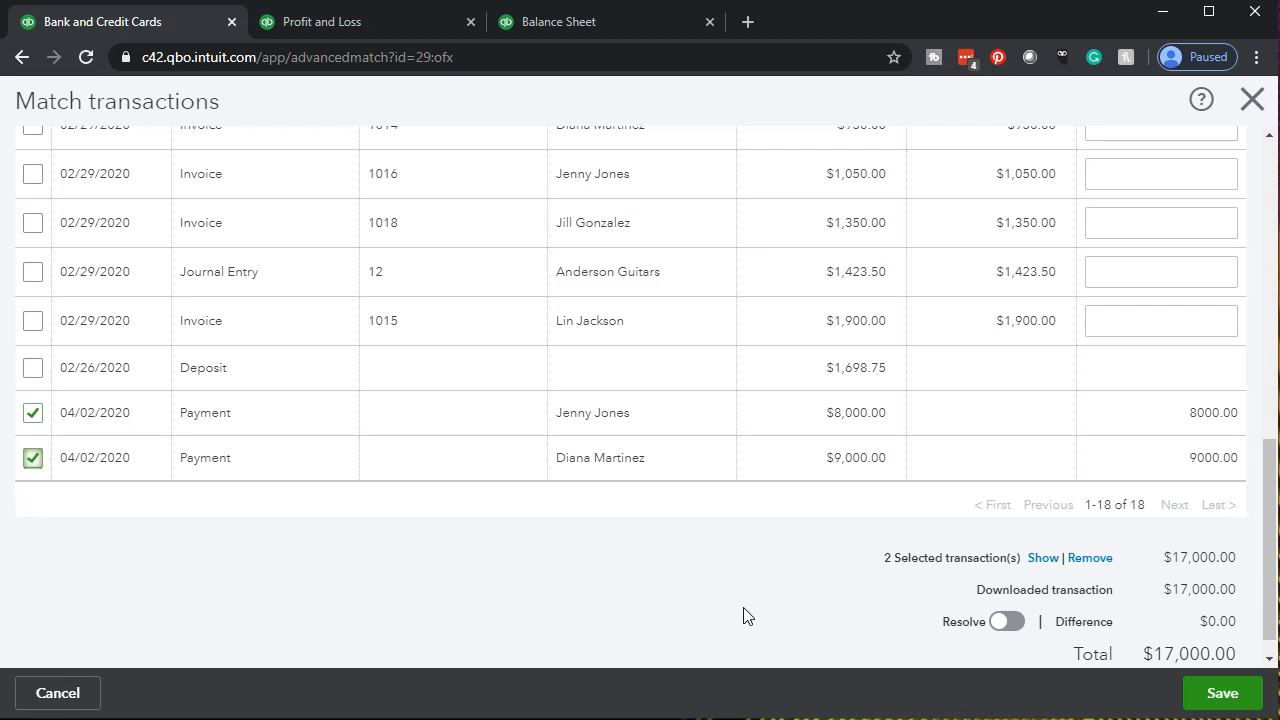
pyautogui.click(1209, 694)
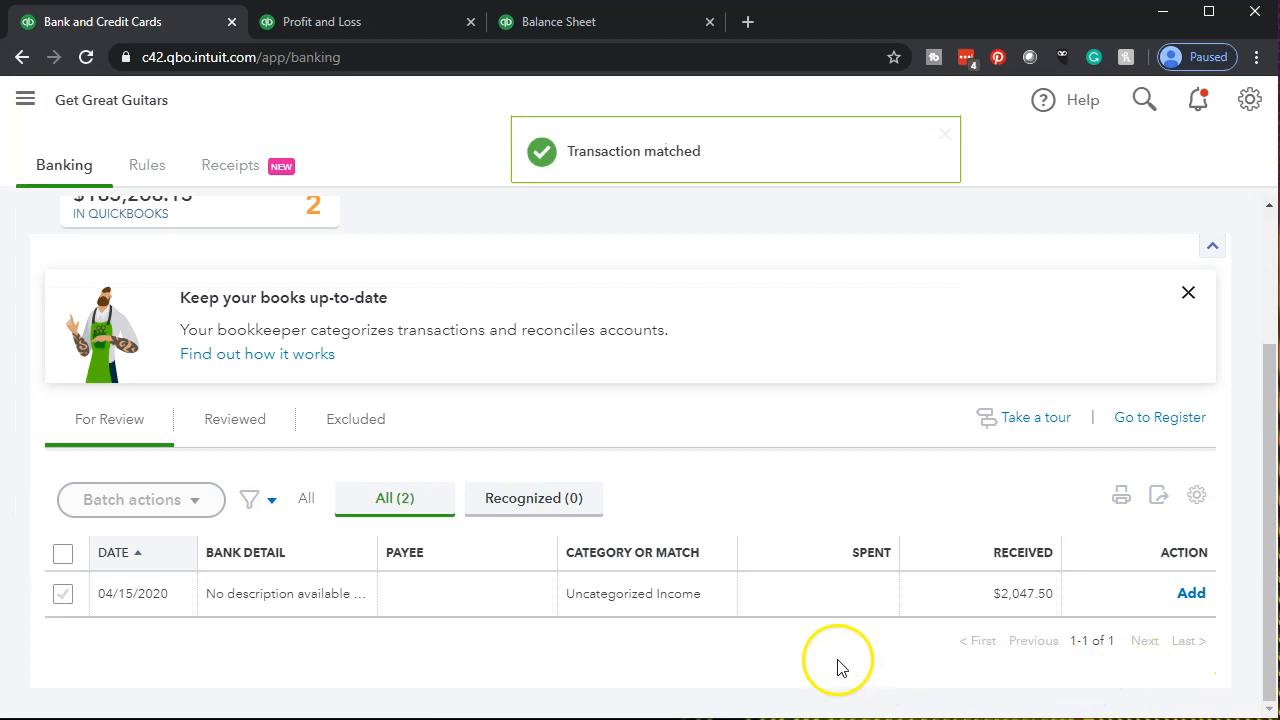
# Check the checking account balance on the Balance Sheet, and return to the bank transactions for review
pyautogui.click(611, 23)
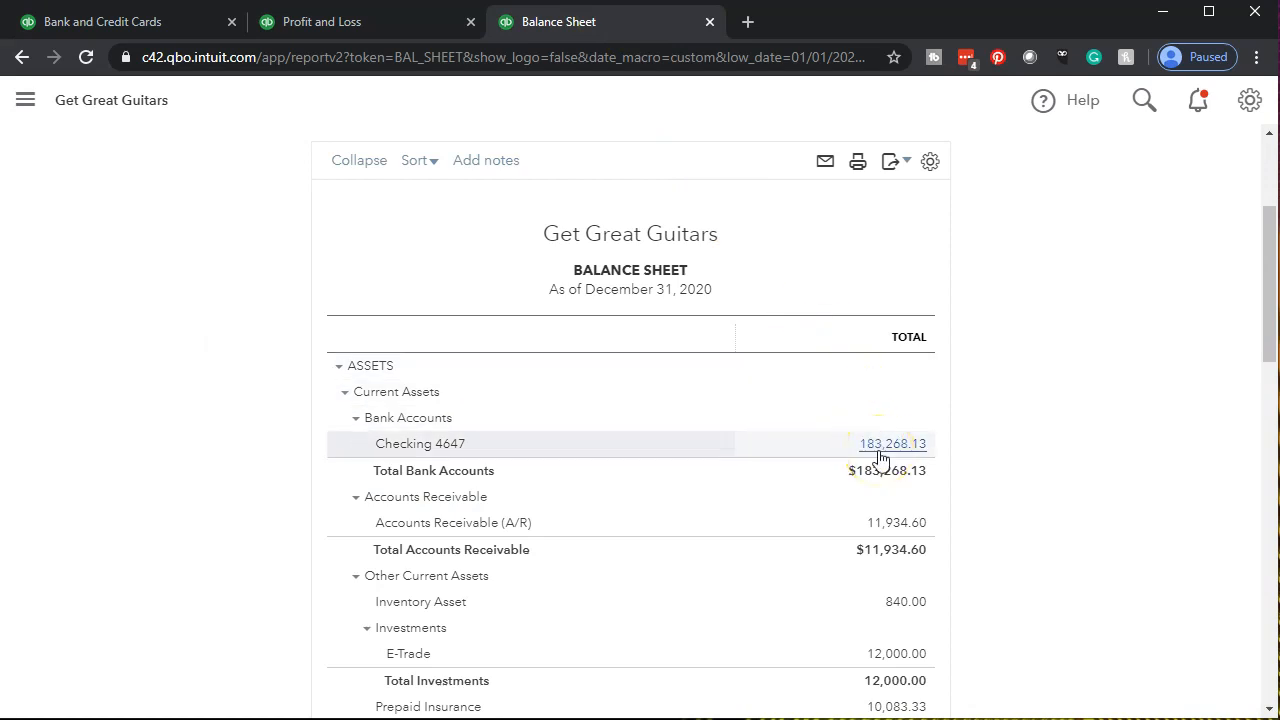
pyautogui.click(173, 23)
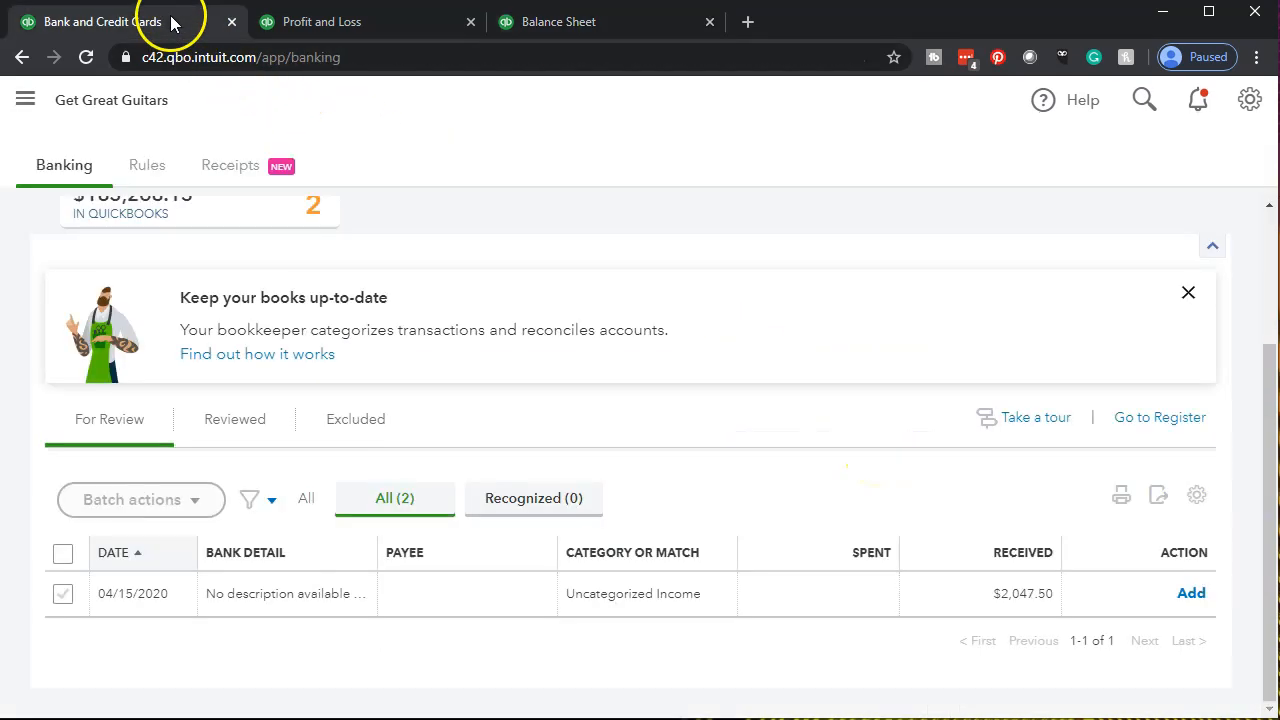